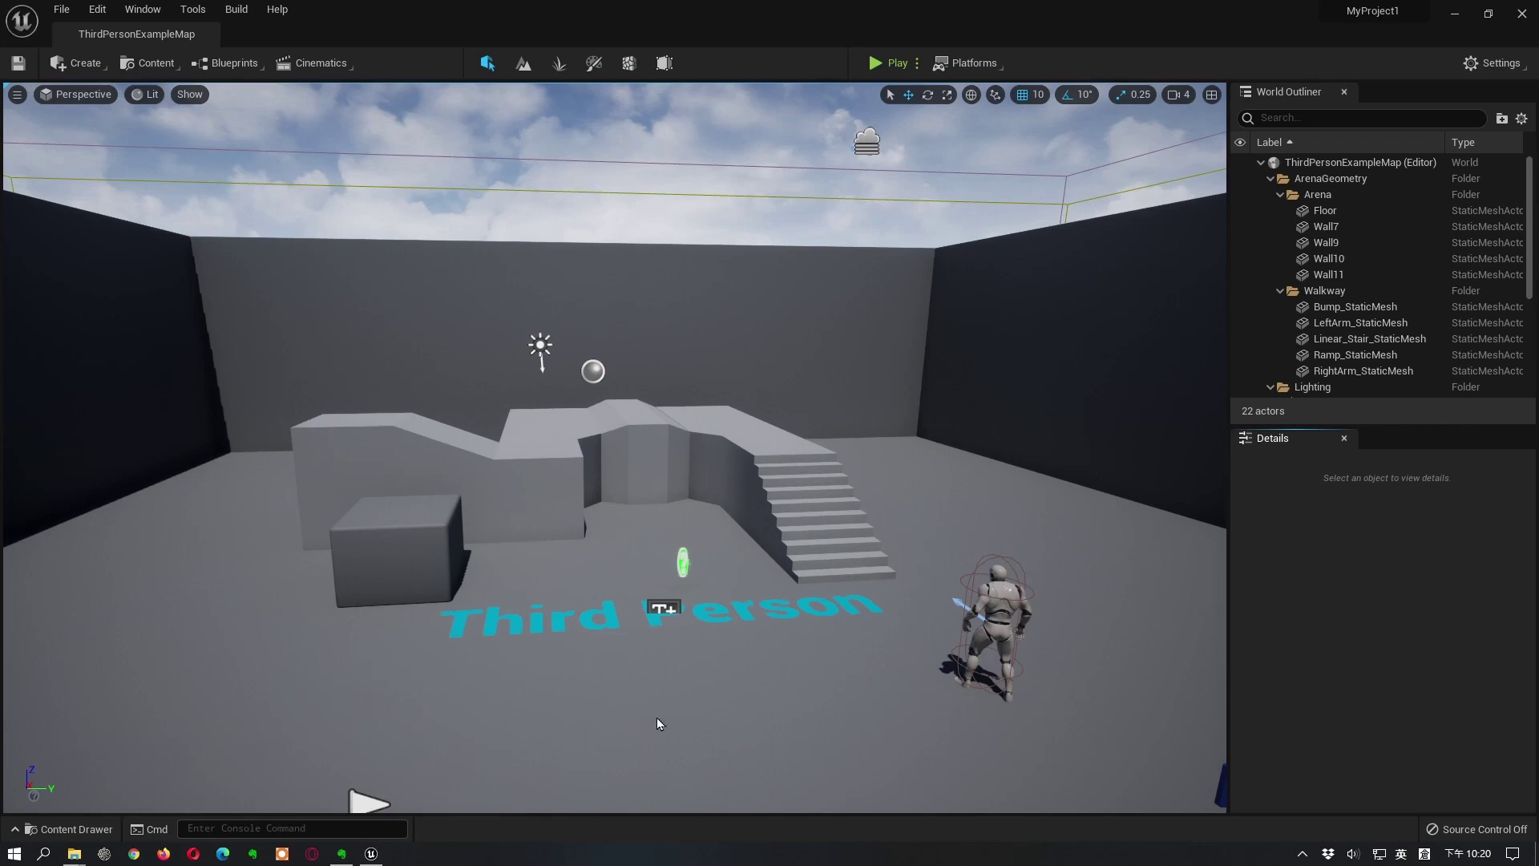
View the project's assets in the Content Drawer, and switch to the MyProject1 folder in File Explorer.
click(54, 831)
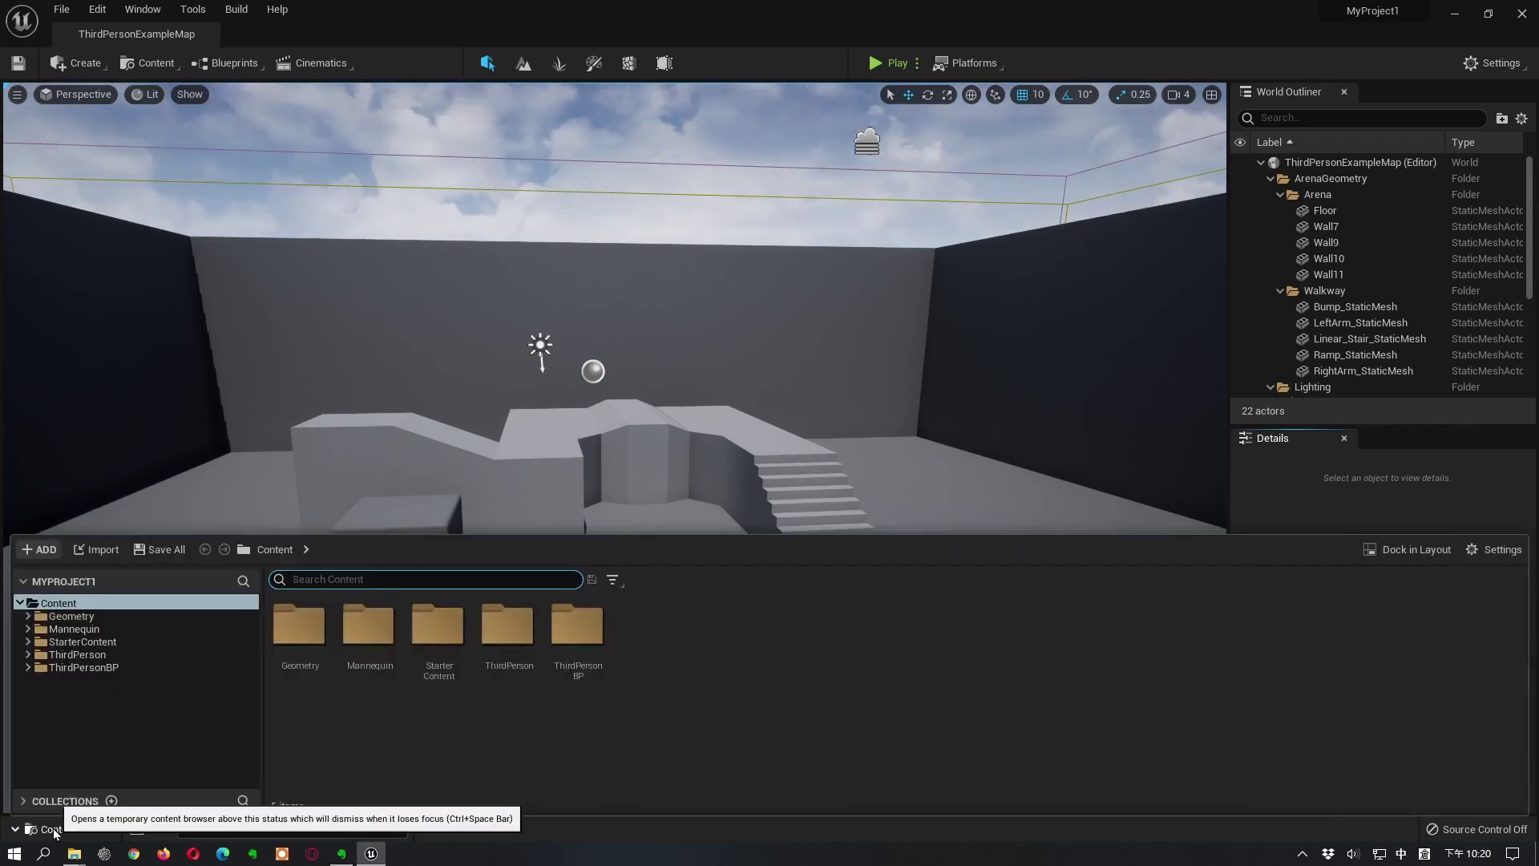
click(55, 830)
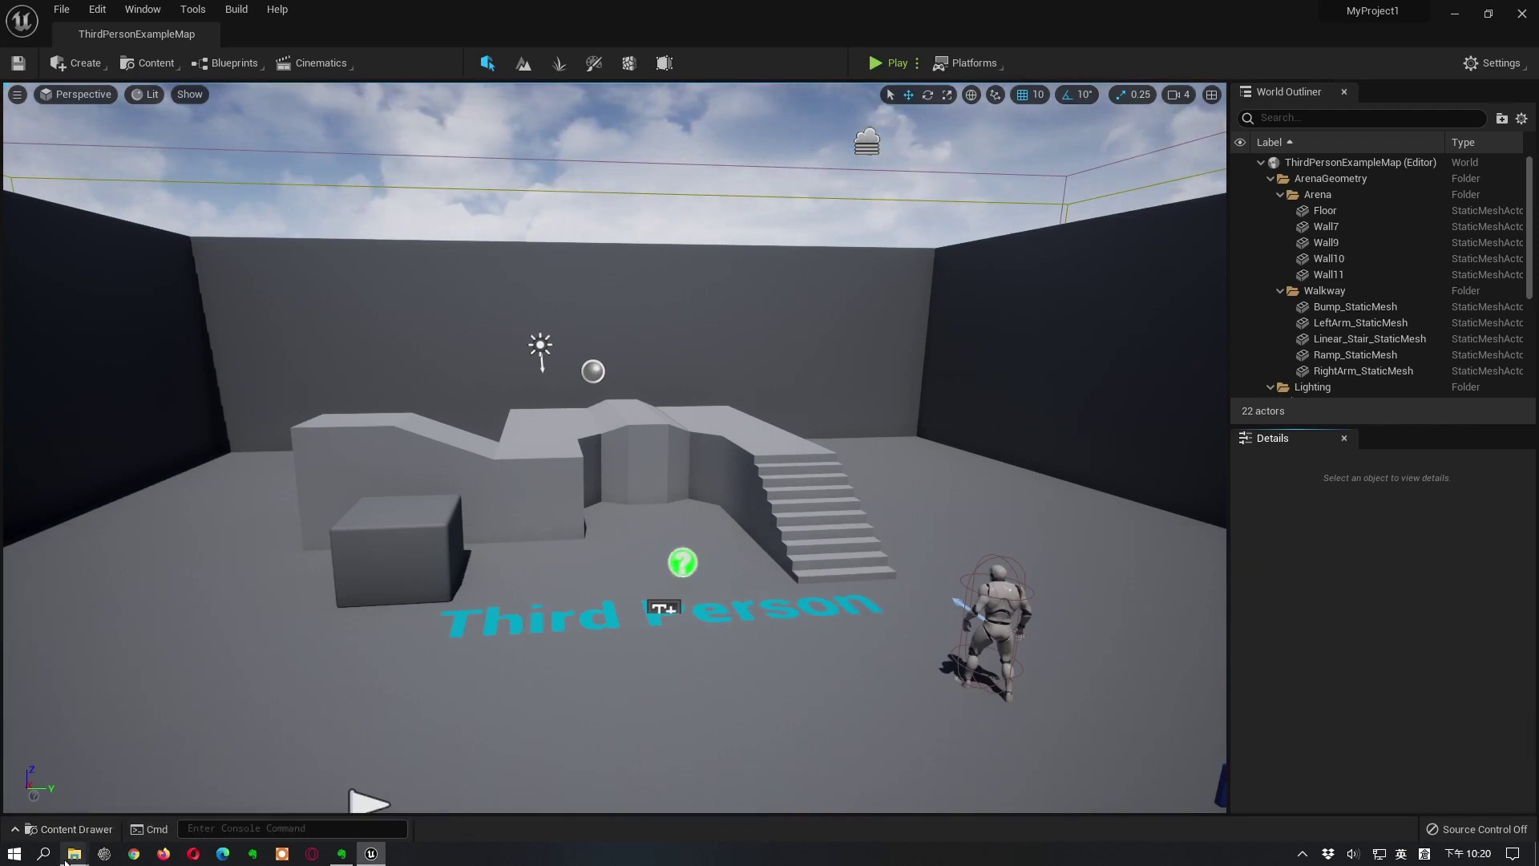
mouse_move(66, 859)
click(79, 803)
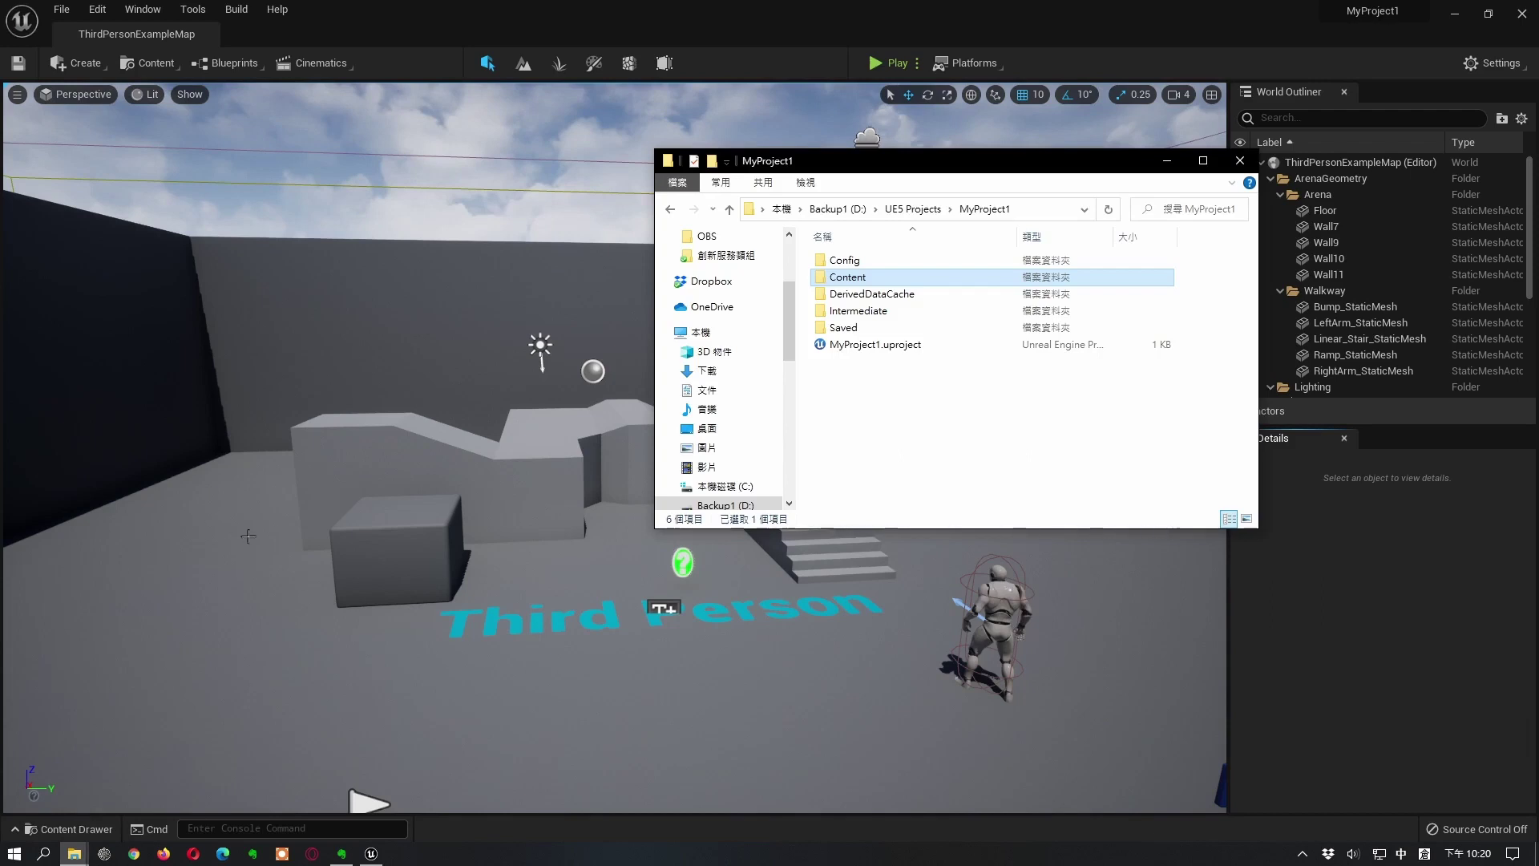
Open Content Browser 1 and compare it with MyProject1's Content folder in File Explorer, pointing out Collections and Developers.
click(150, 64)
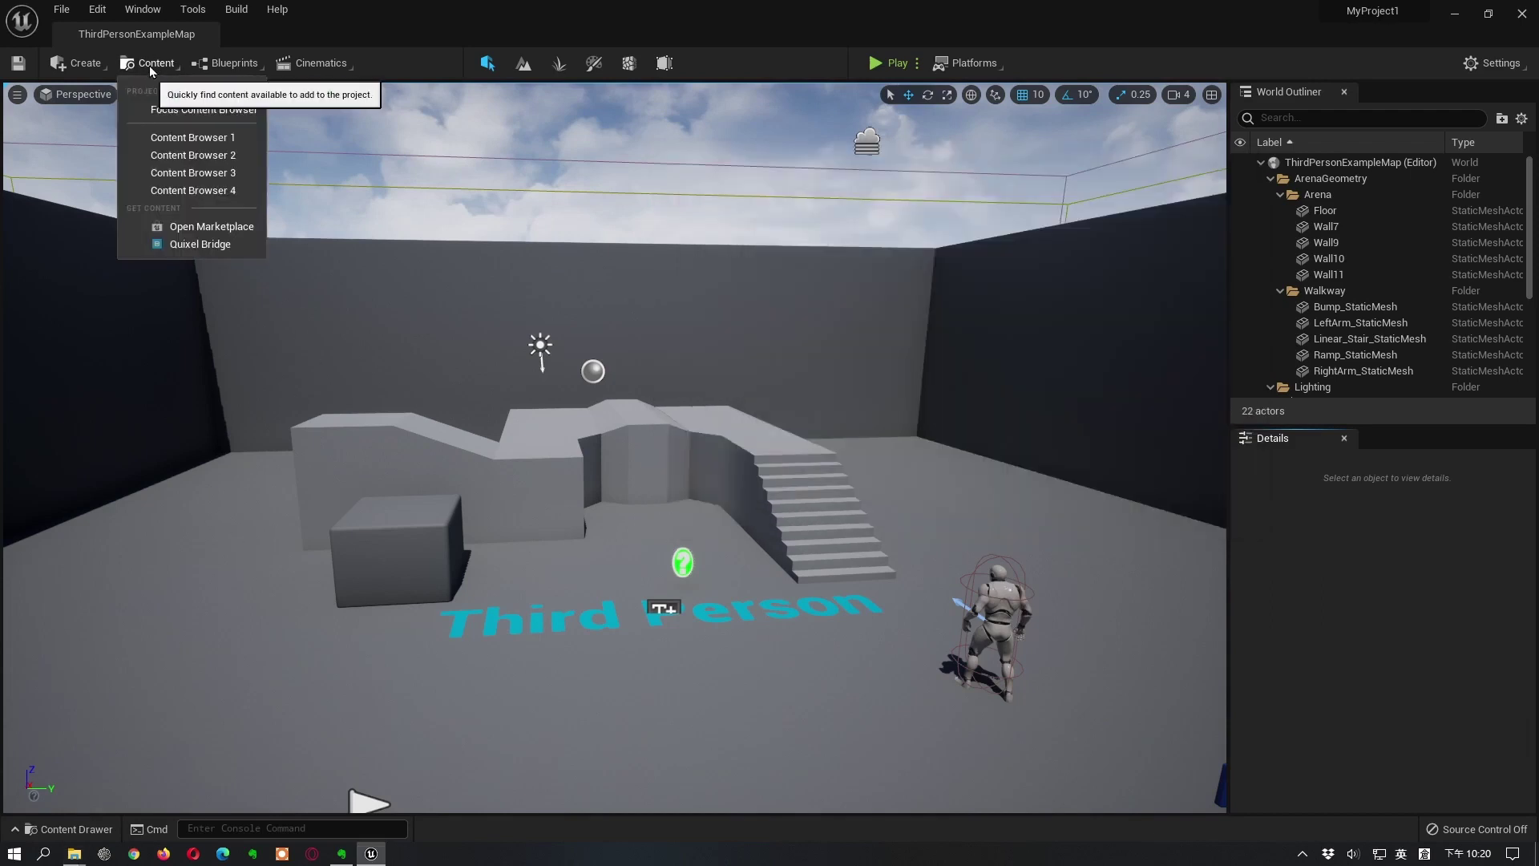
click(190, 134)
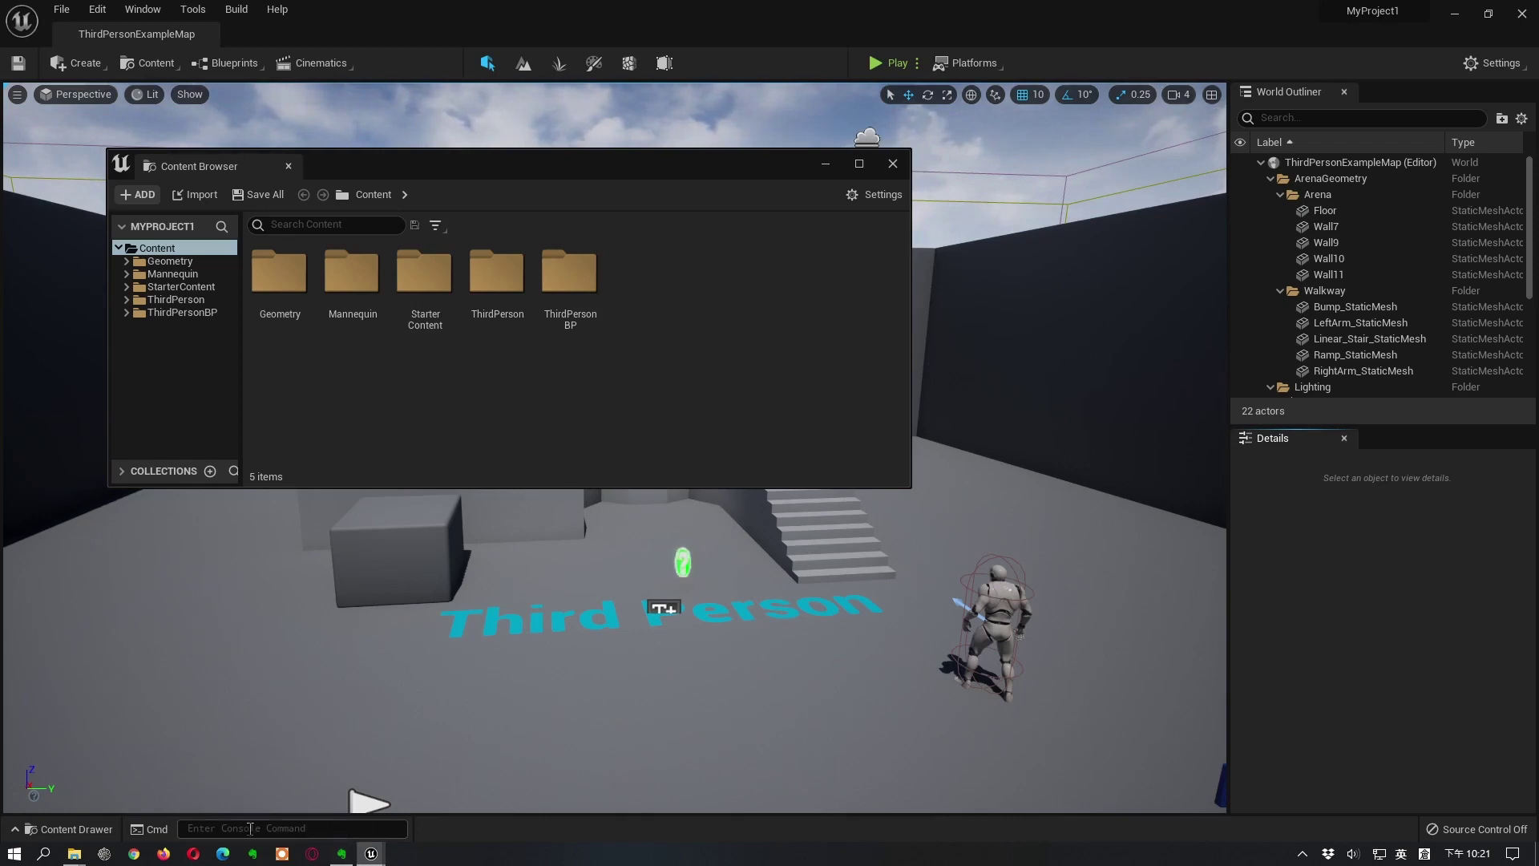
mouse_move(74, 853)
click(79, 802)
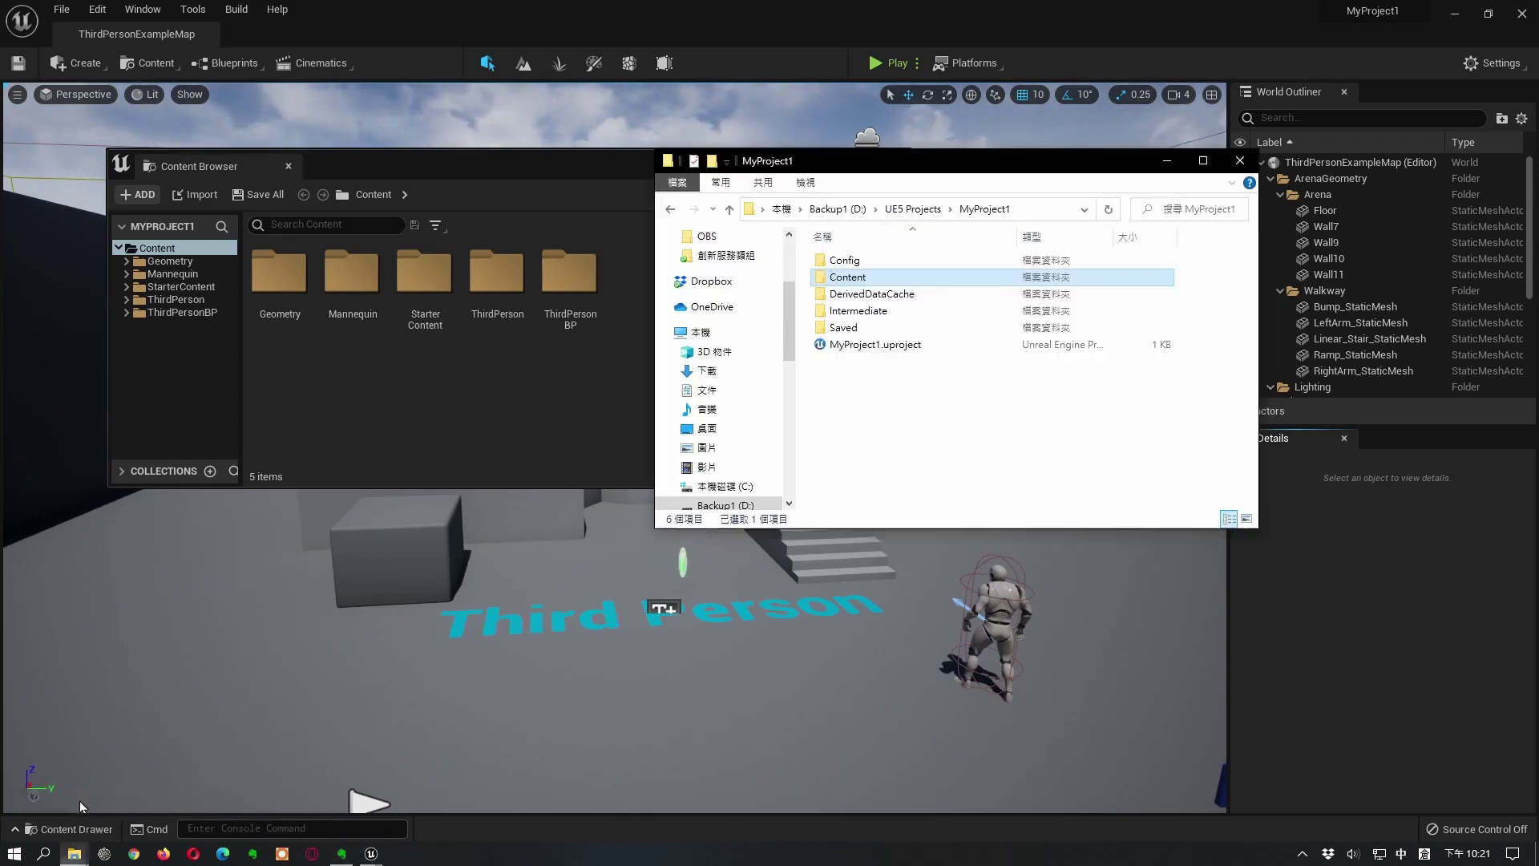
double_click(882, 278)
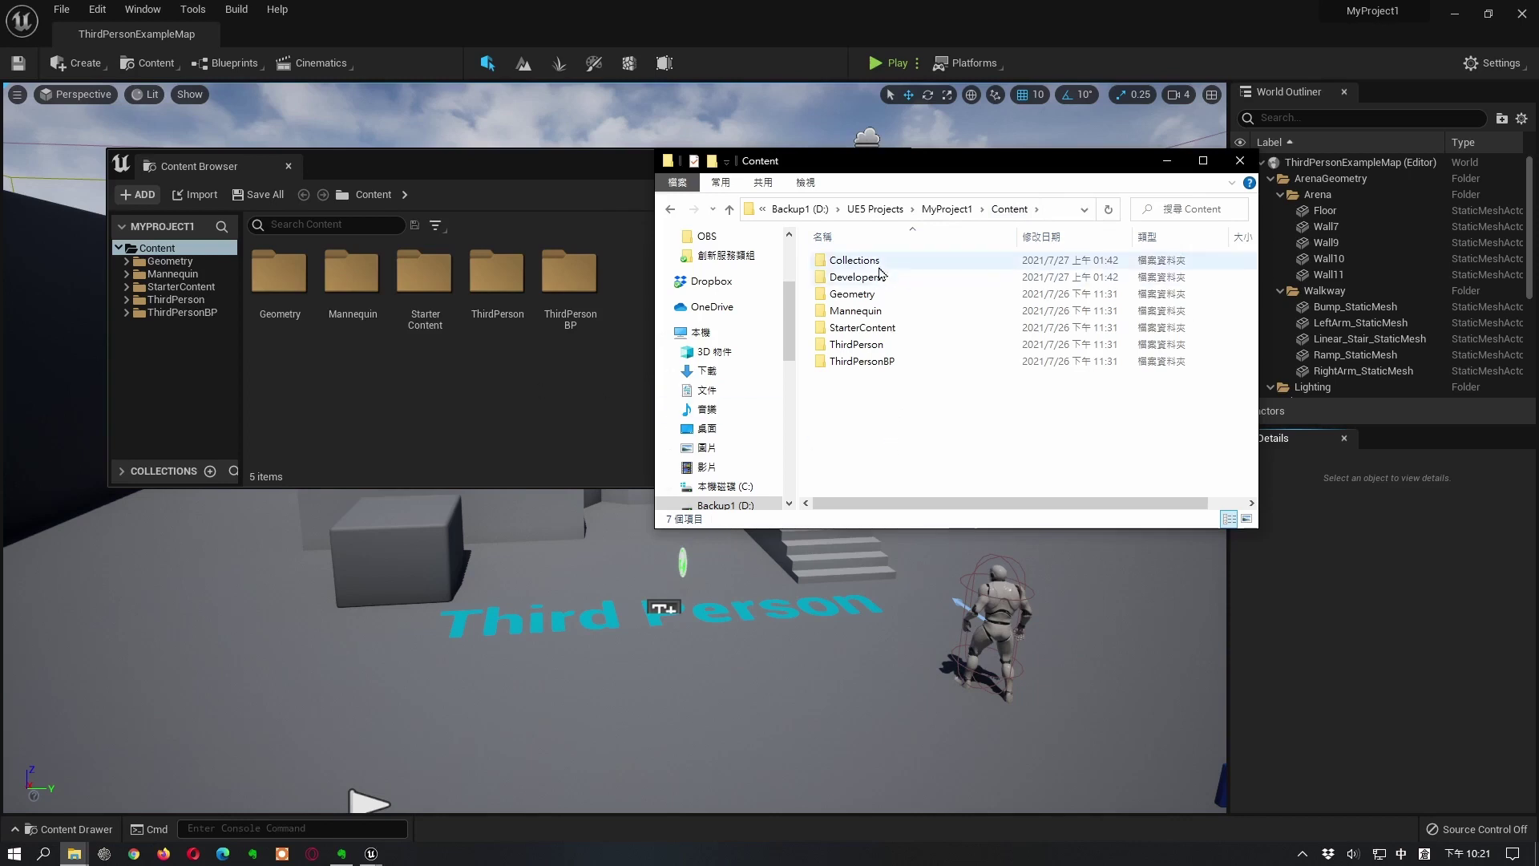
click(909, 266)
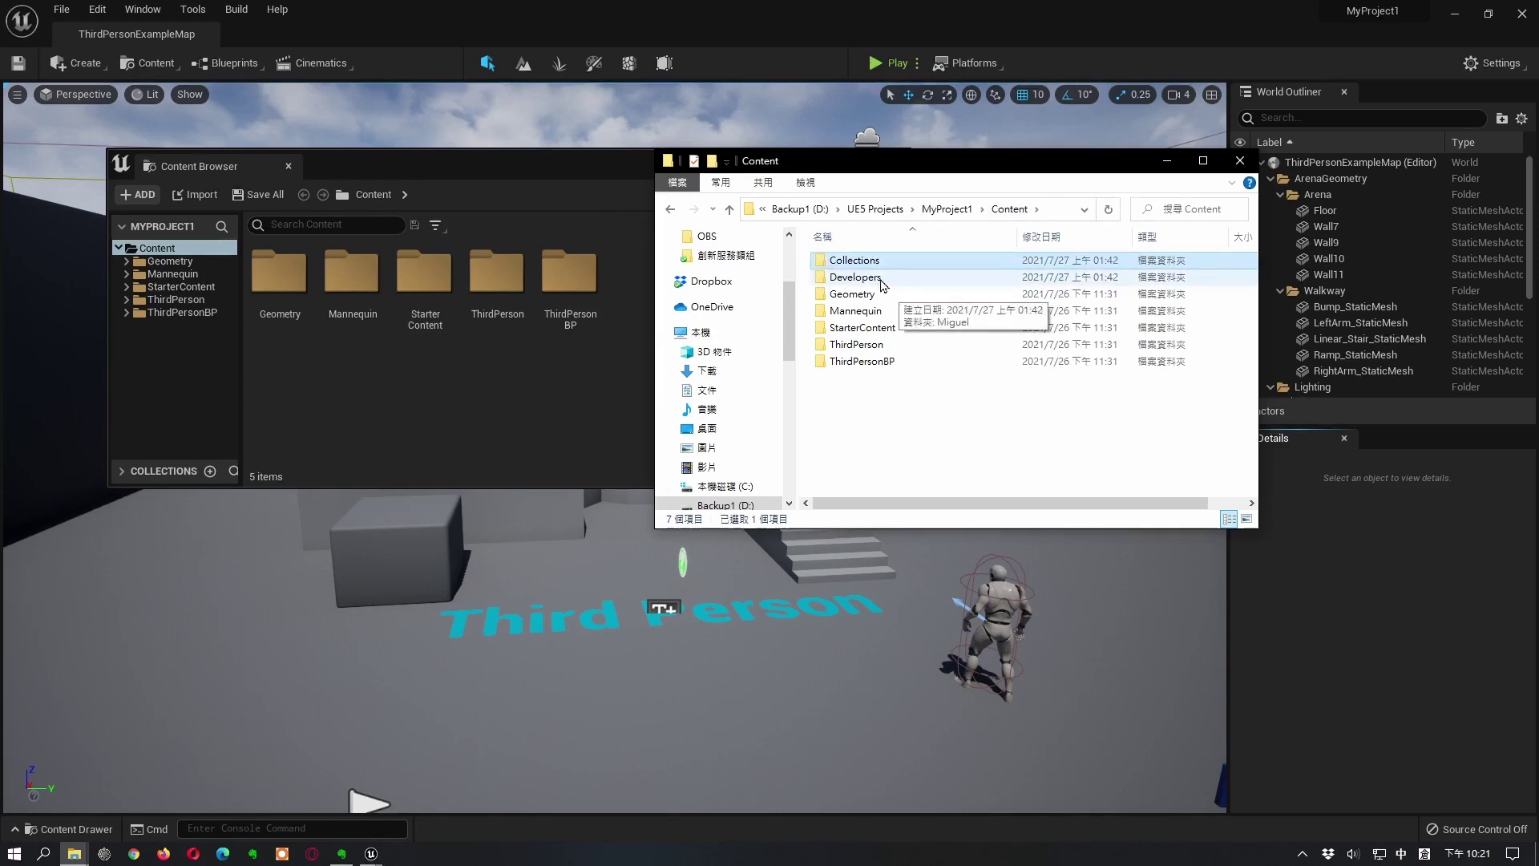
click(882, 280)
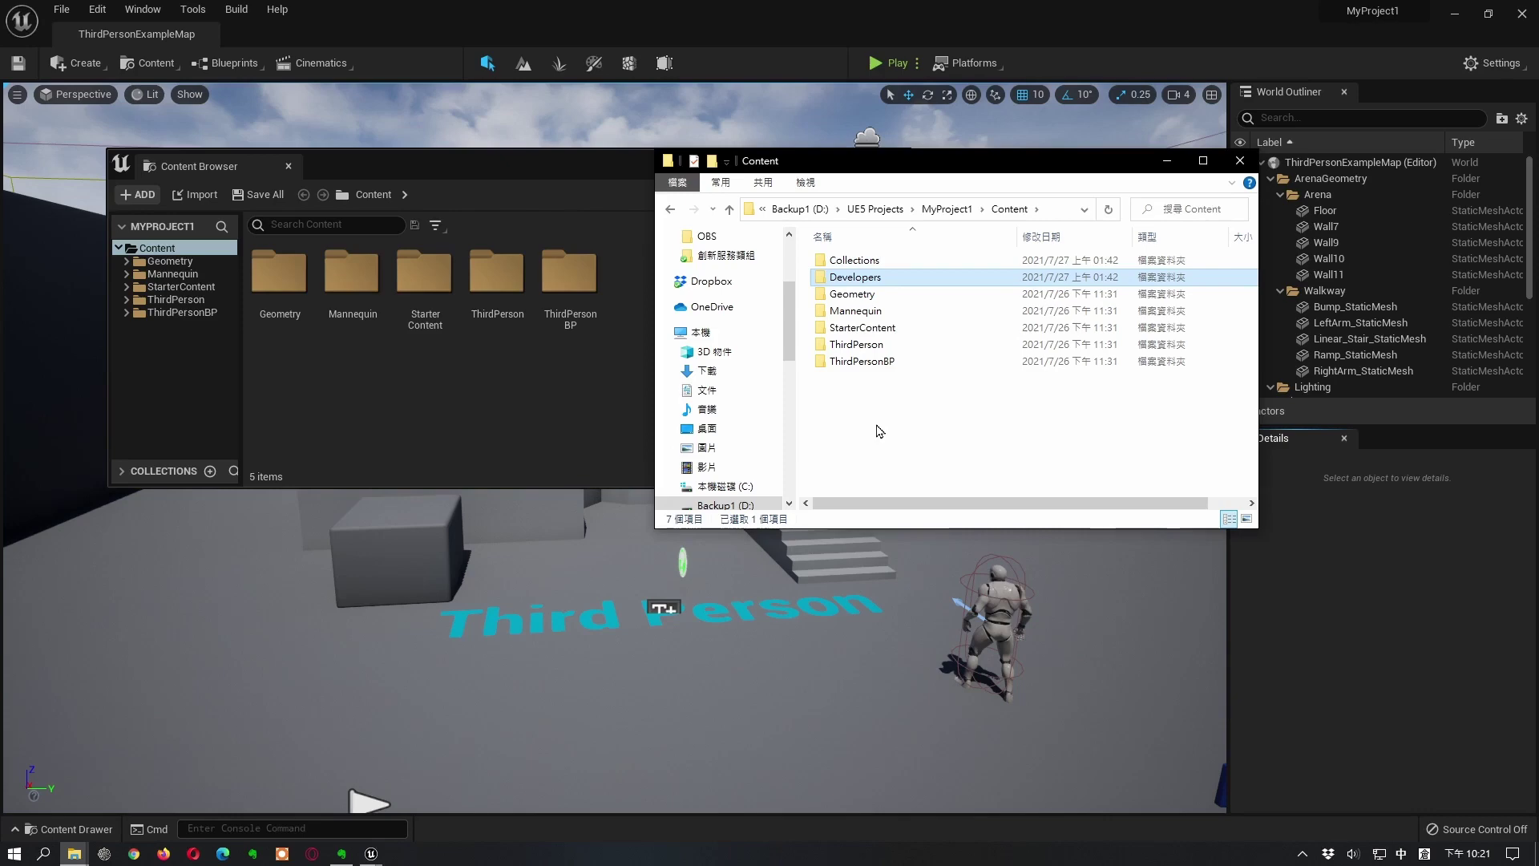
Create a new Blank Blueprint project named MyProject in D:\UE5 Projects with Starter Content disabled.
click(84, 30)
click(61, 8)
click(146, 310)
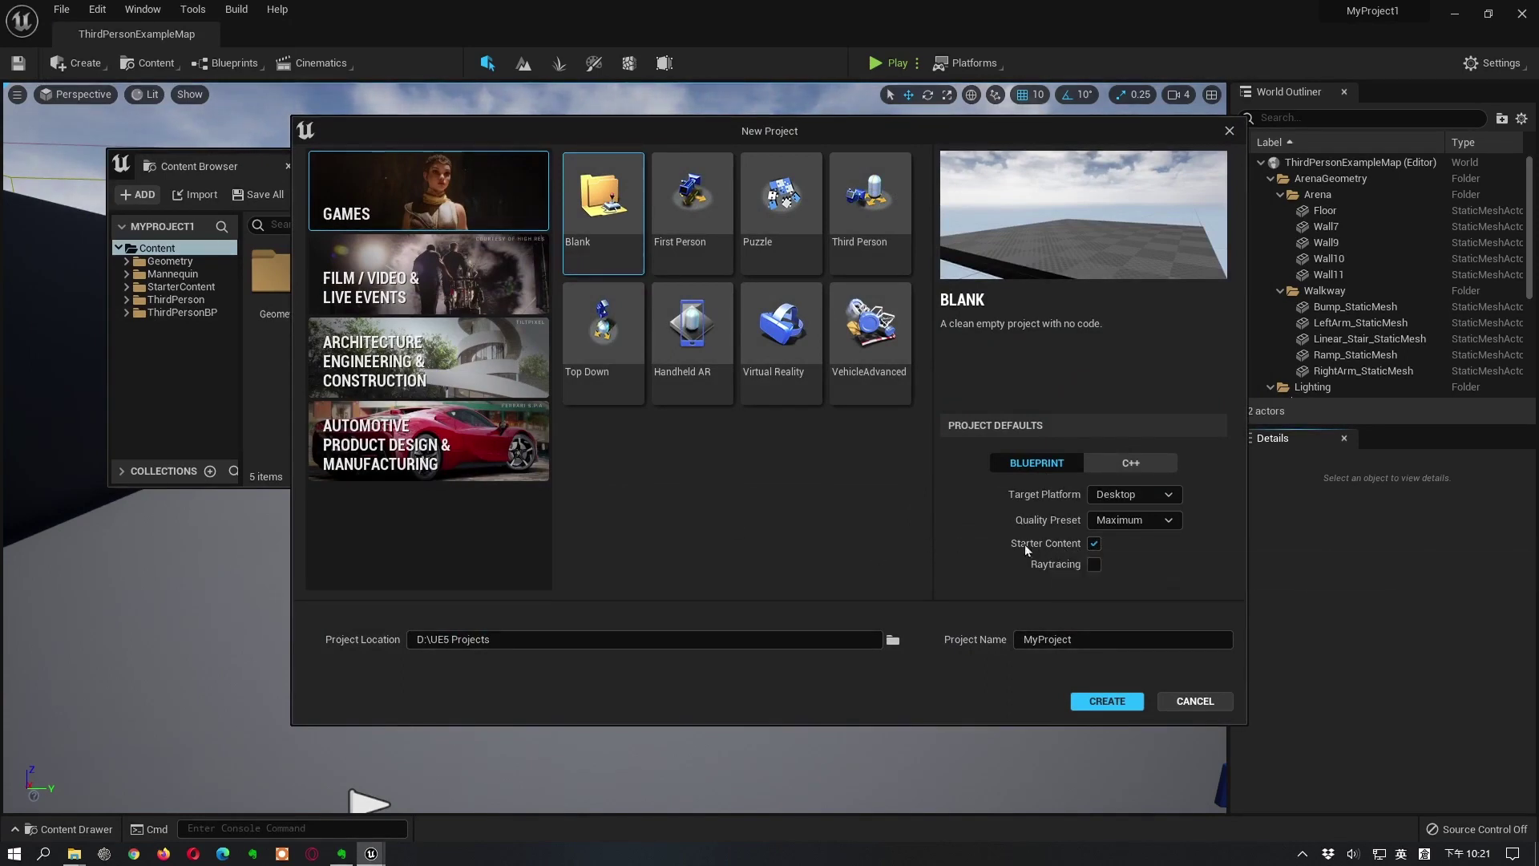
click(1096, 545)
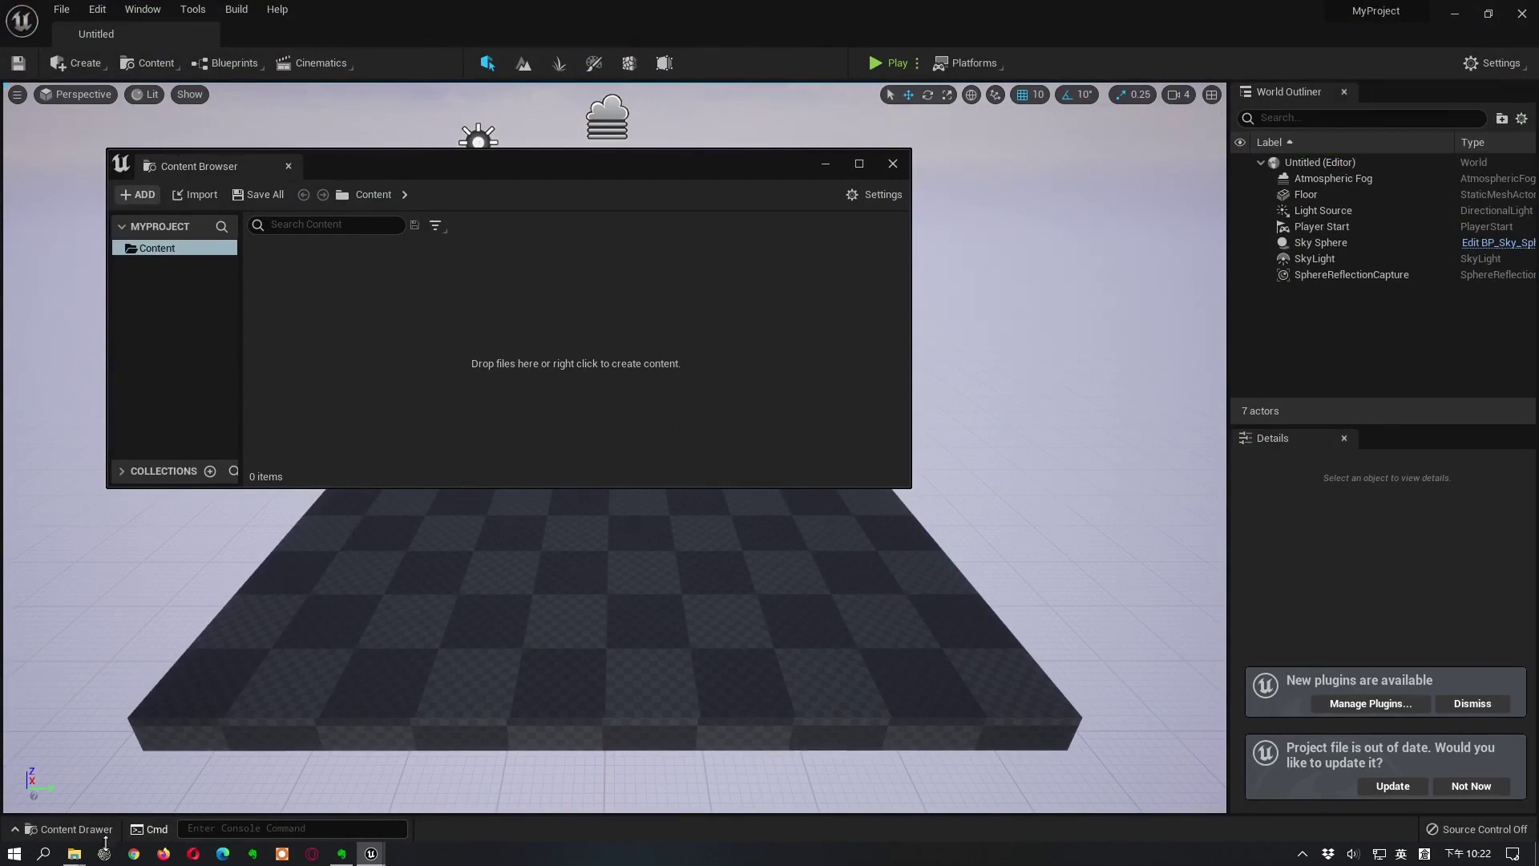
Switch to File Explorer and open the Content folder of MyProject under UE5 Projects.
mouse_move(73, 853)
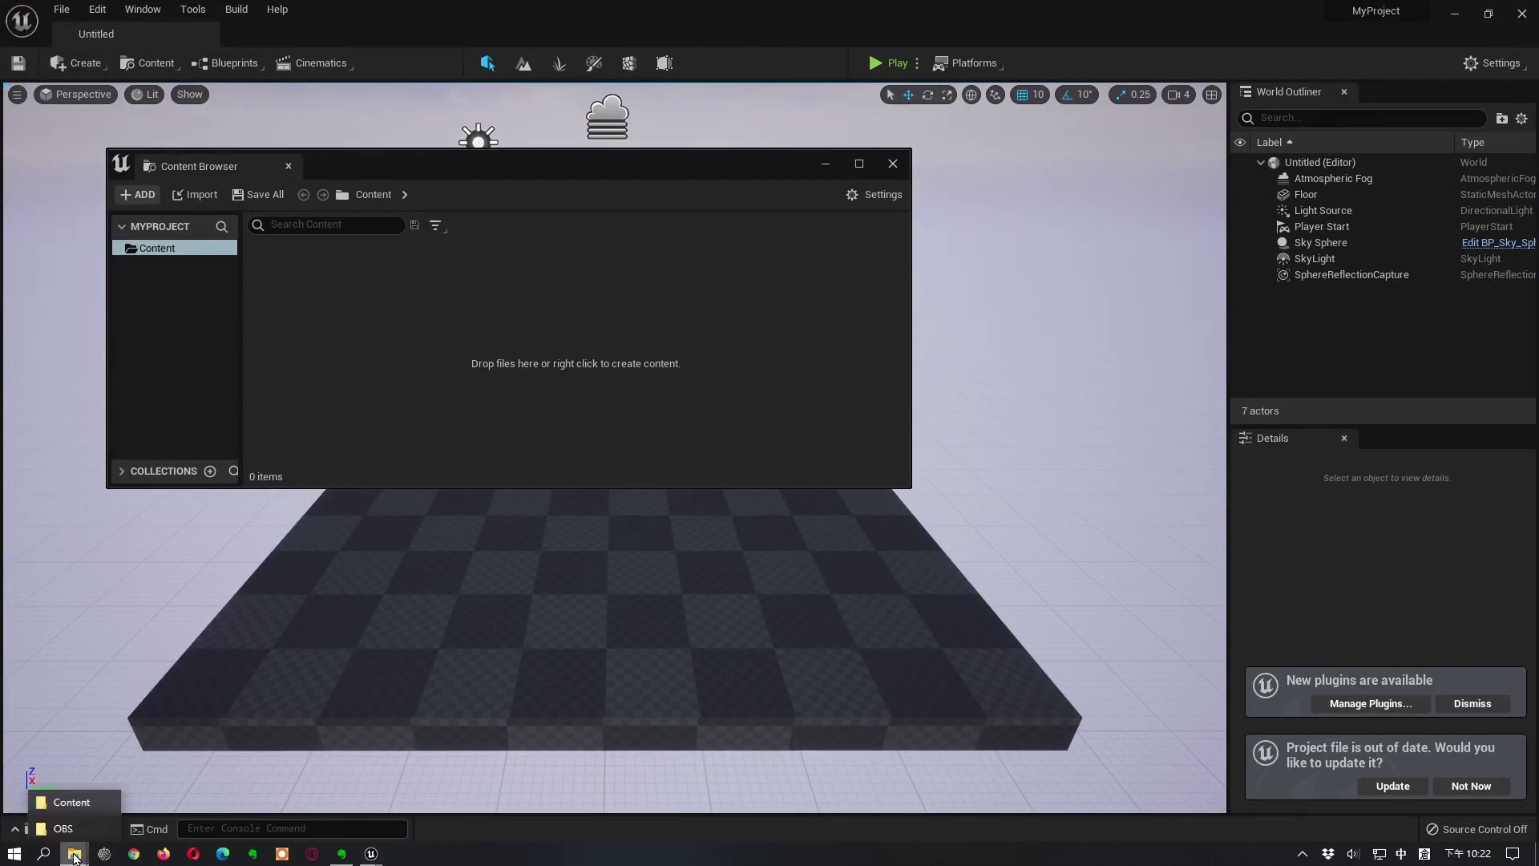
click(70, 811)
click(875, 208)
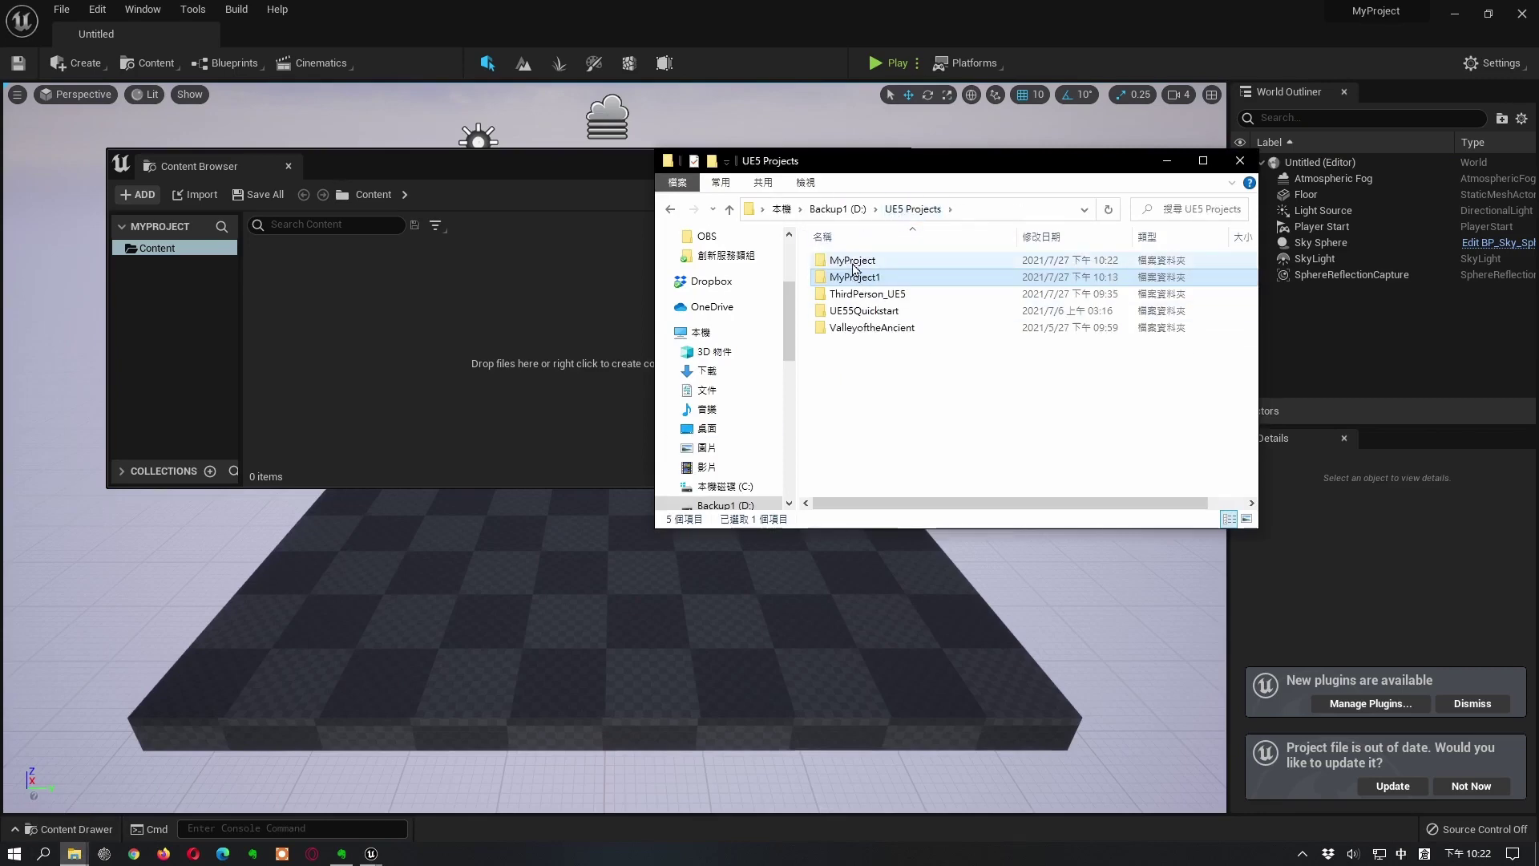
double_click(882, 279)
double_click(883, 279)
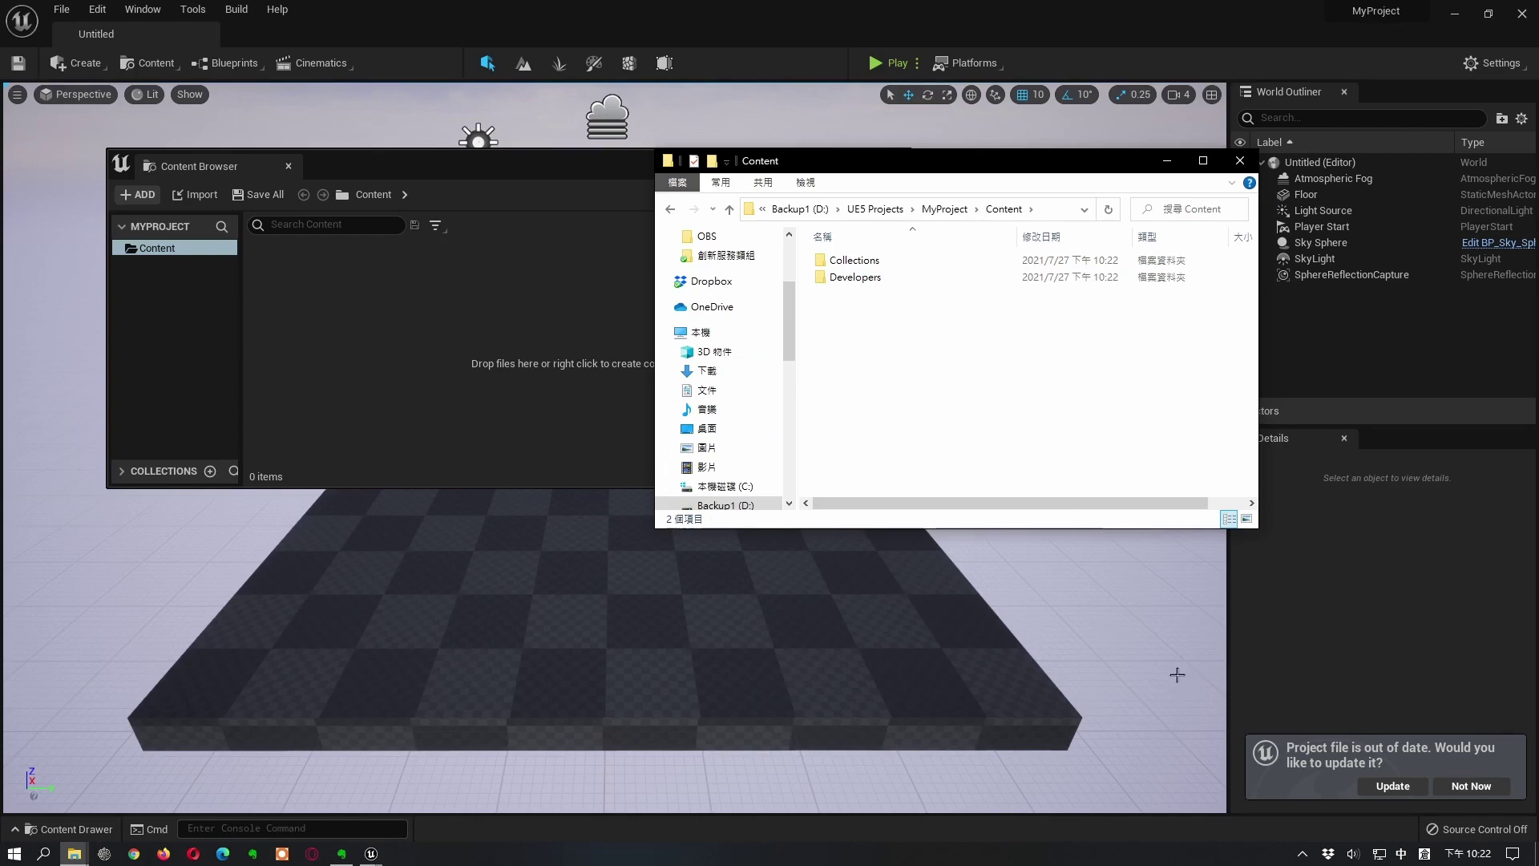
Update the out-of-date project file and close the floating Content Browser window.
click(1387, 784)
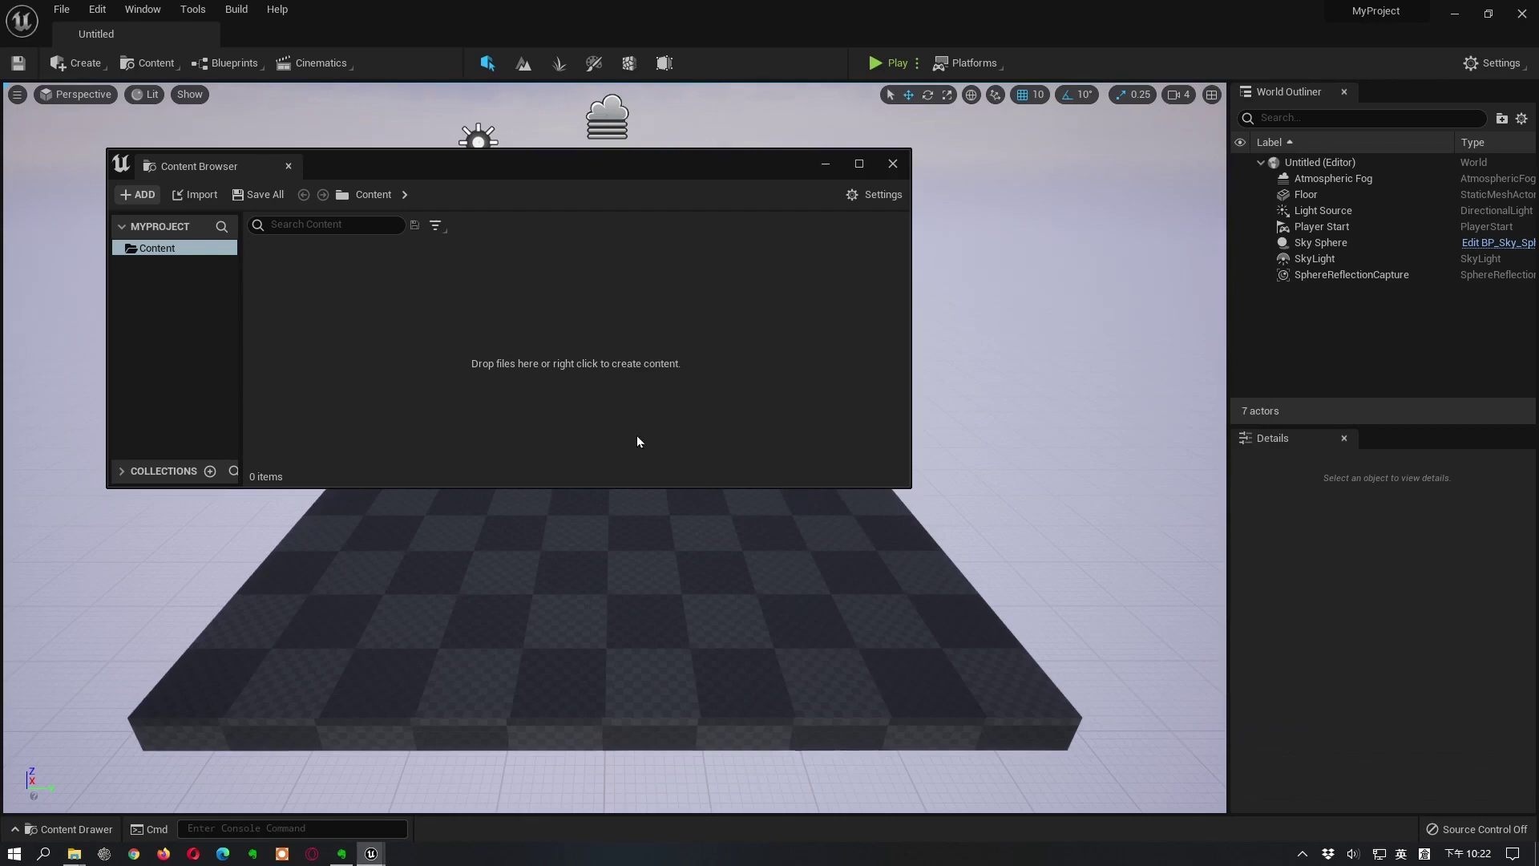
click(893, 164)
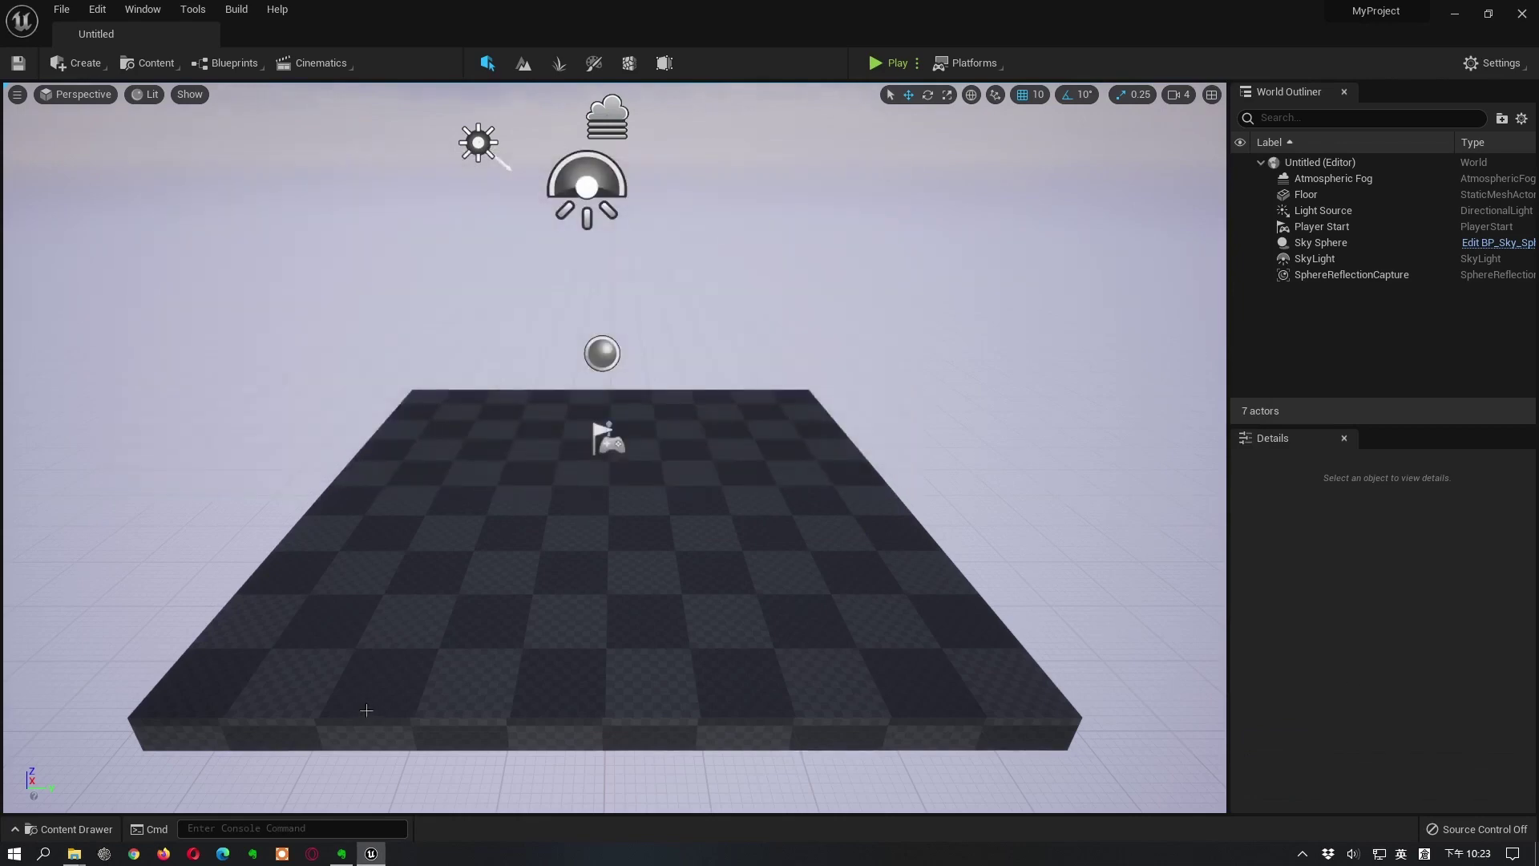
Open the Content Drawer and dock it in the editor layout.
click(71, 829)
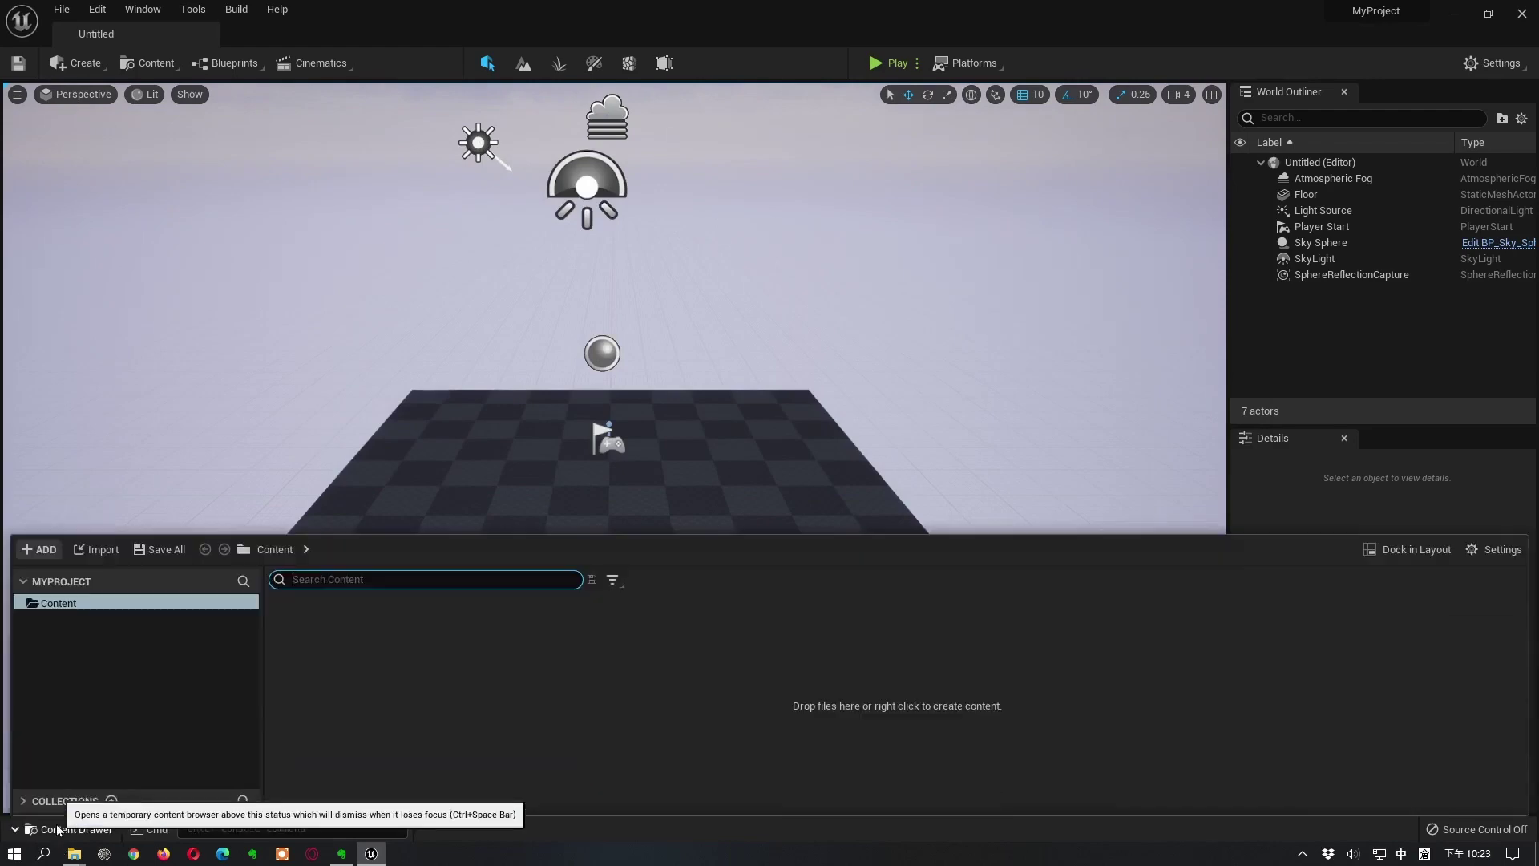
click(1289, 519)
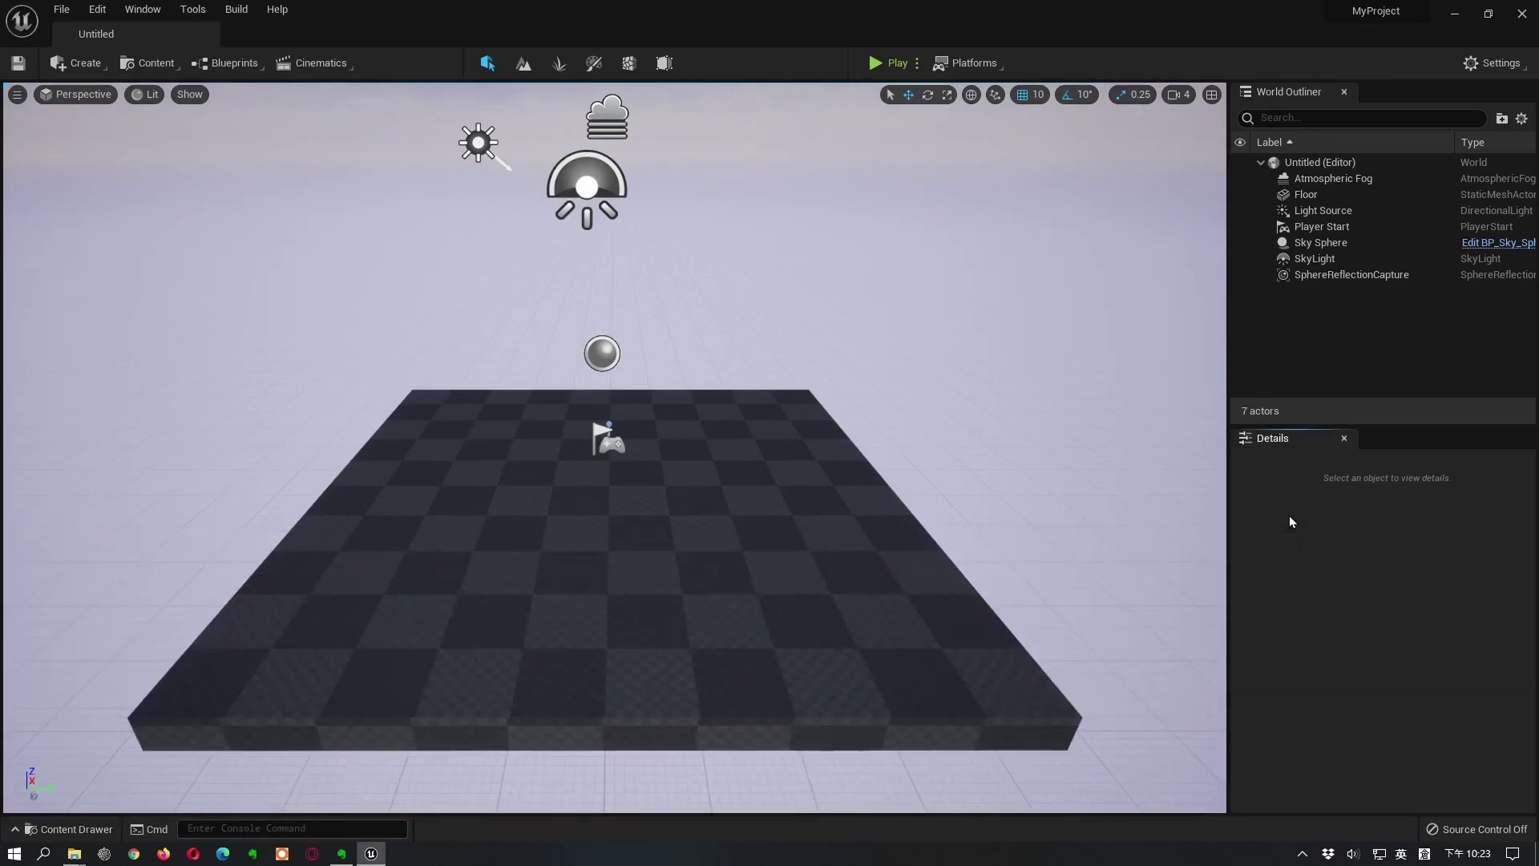
click(69, 829)
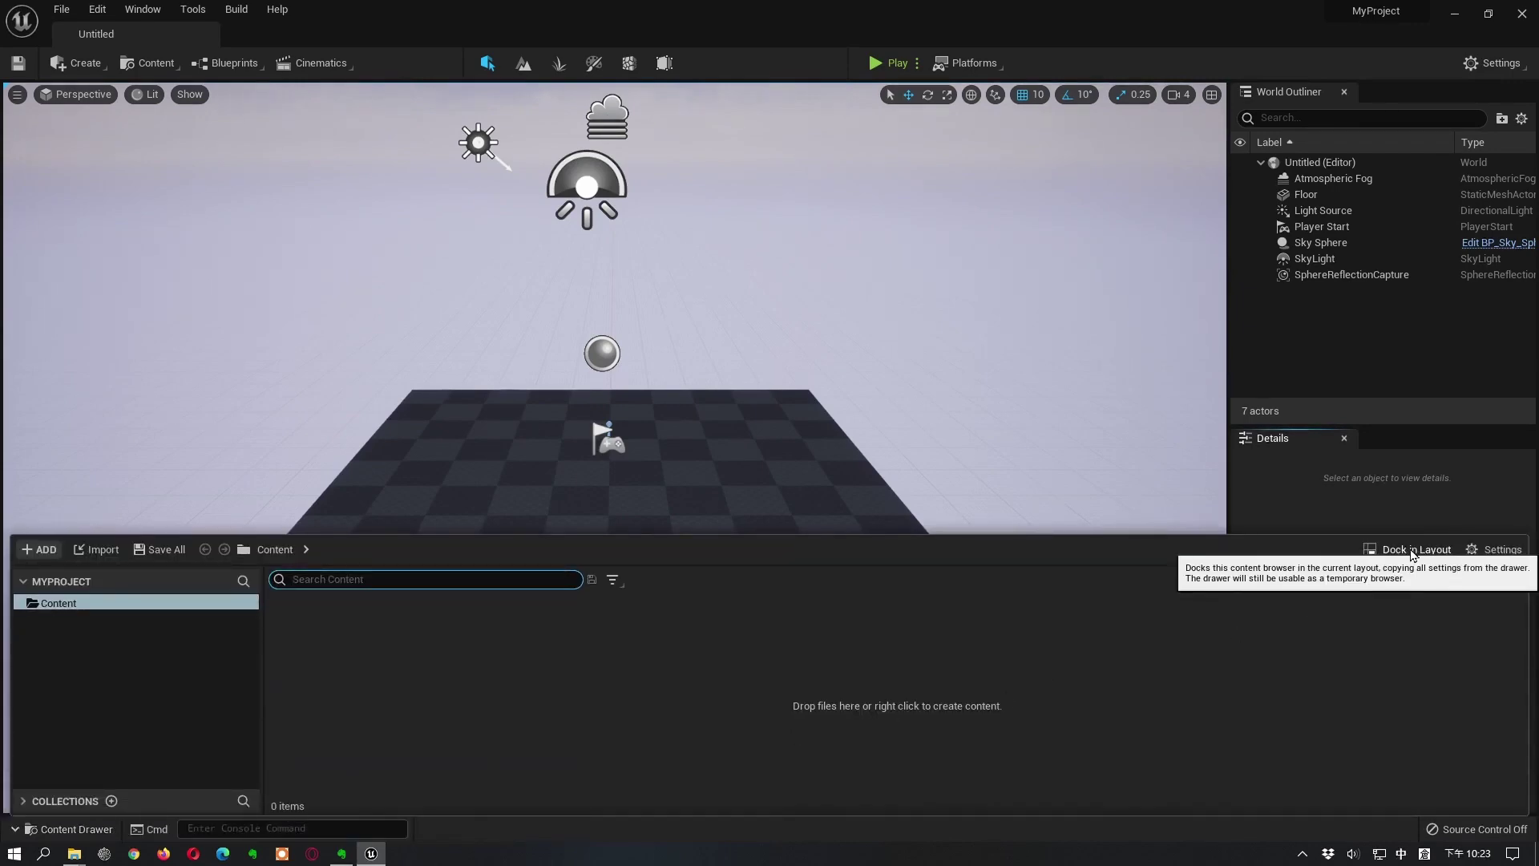
click(1413, 551)
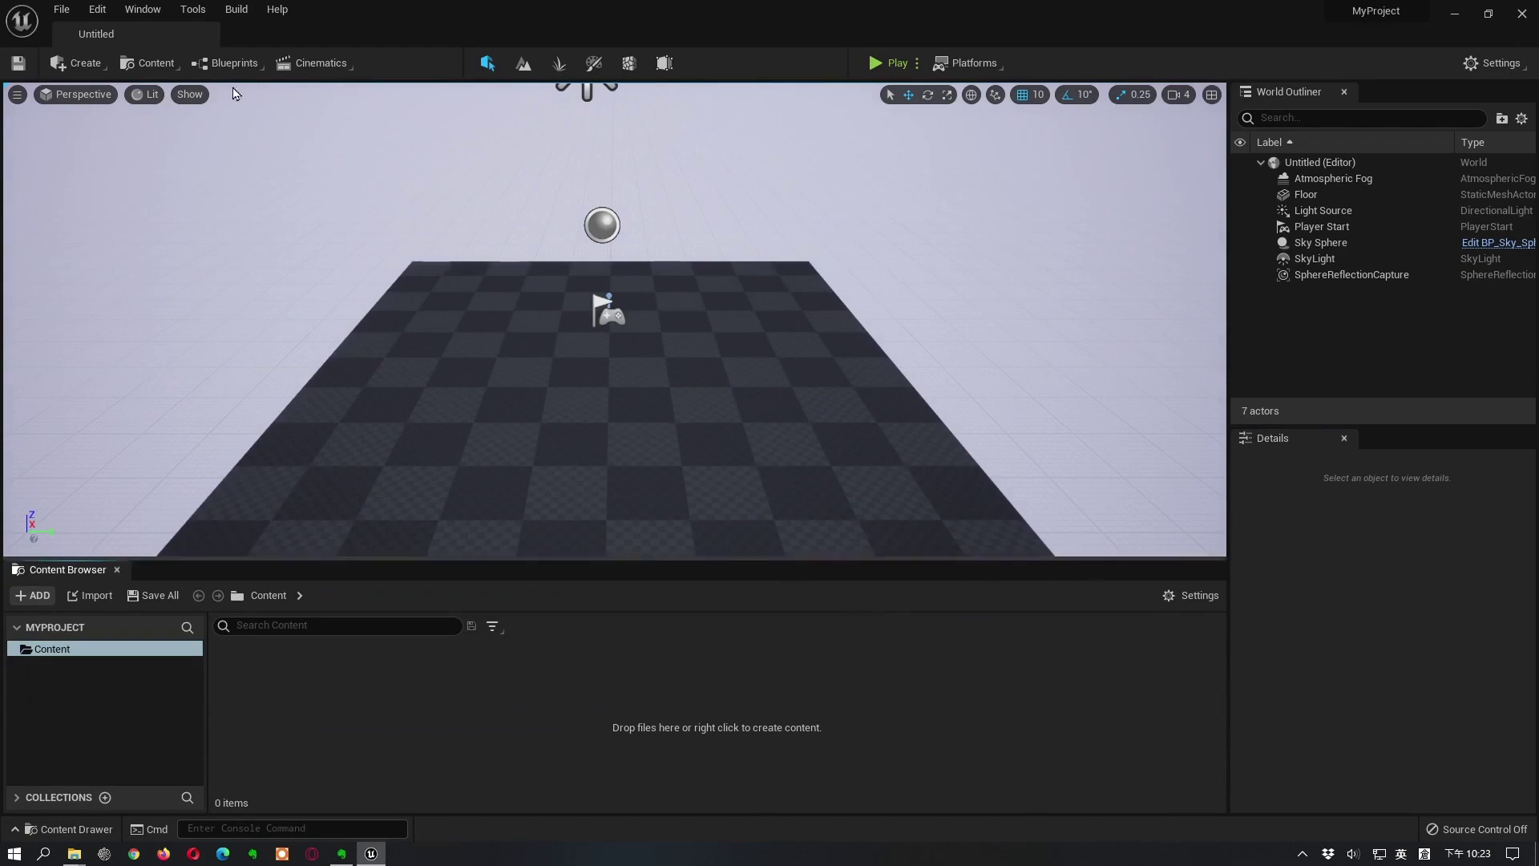
Bring up Content Browser 1 and close the docked Content Browser.
click(150, 63)
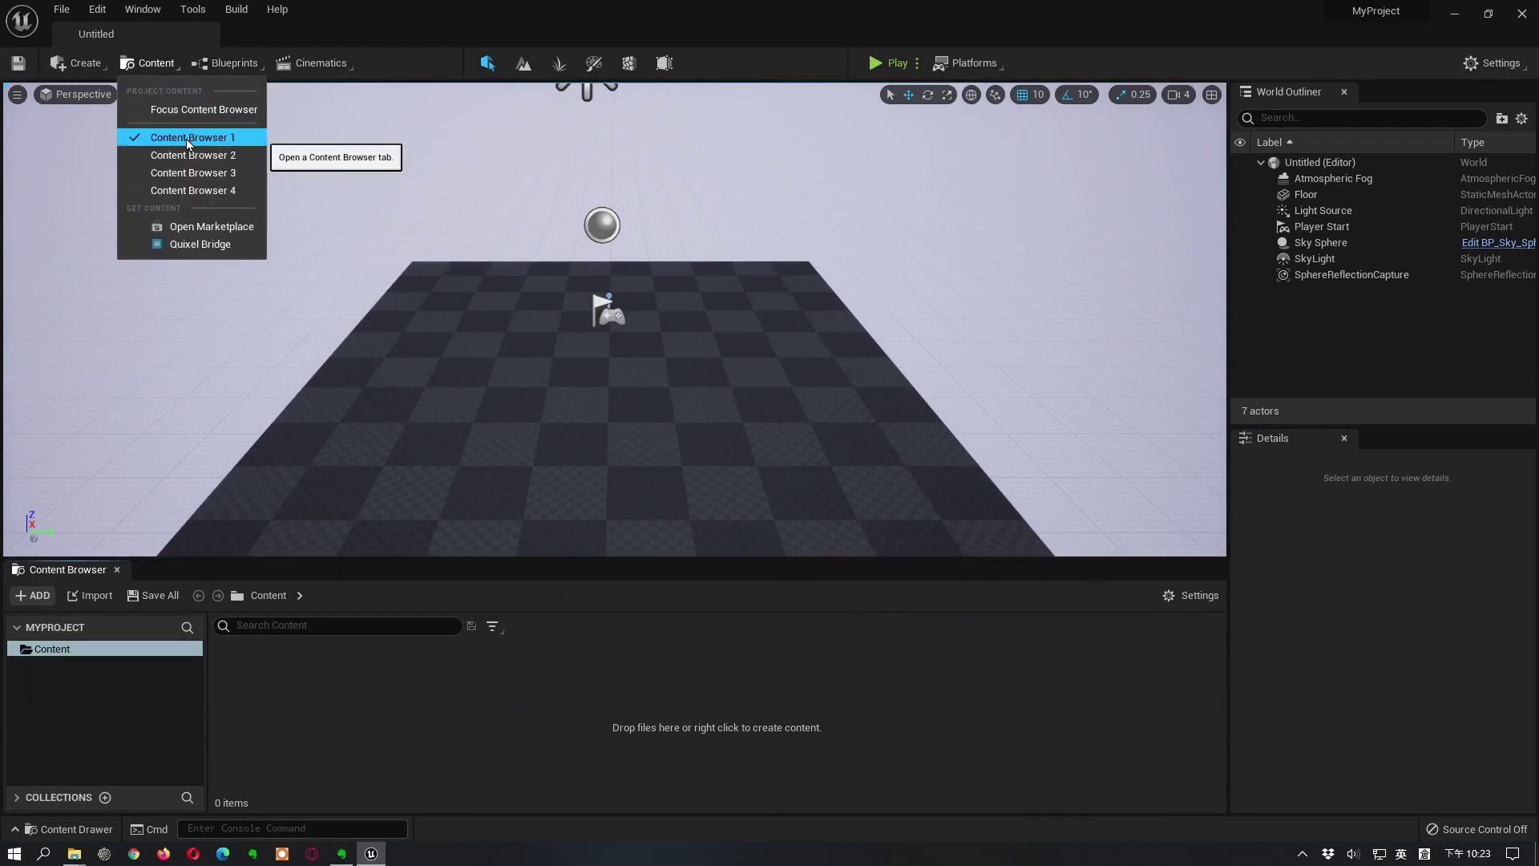
click(187, 140)
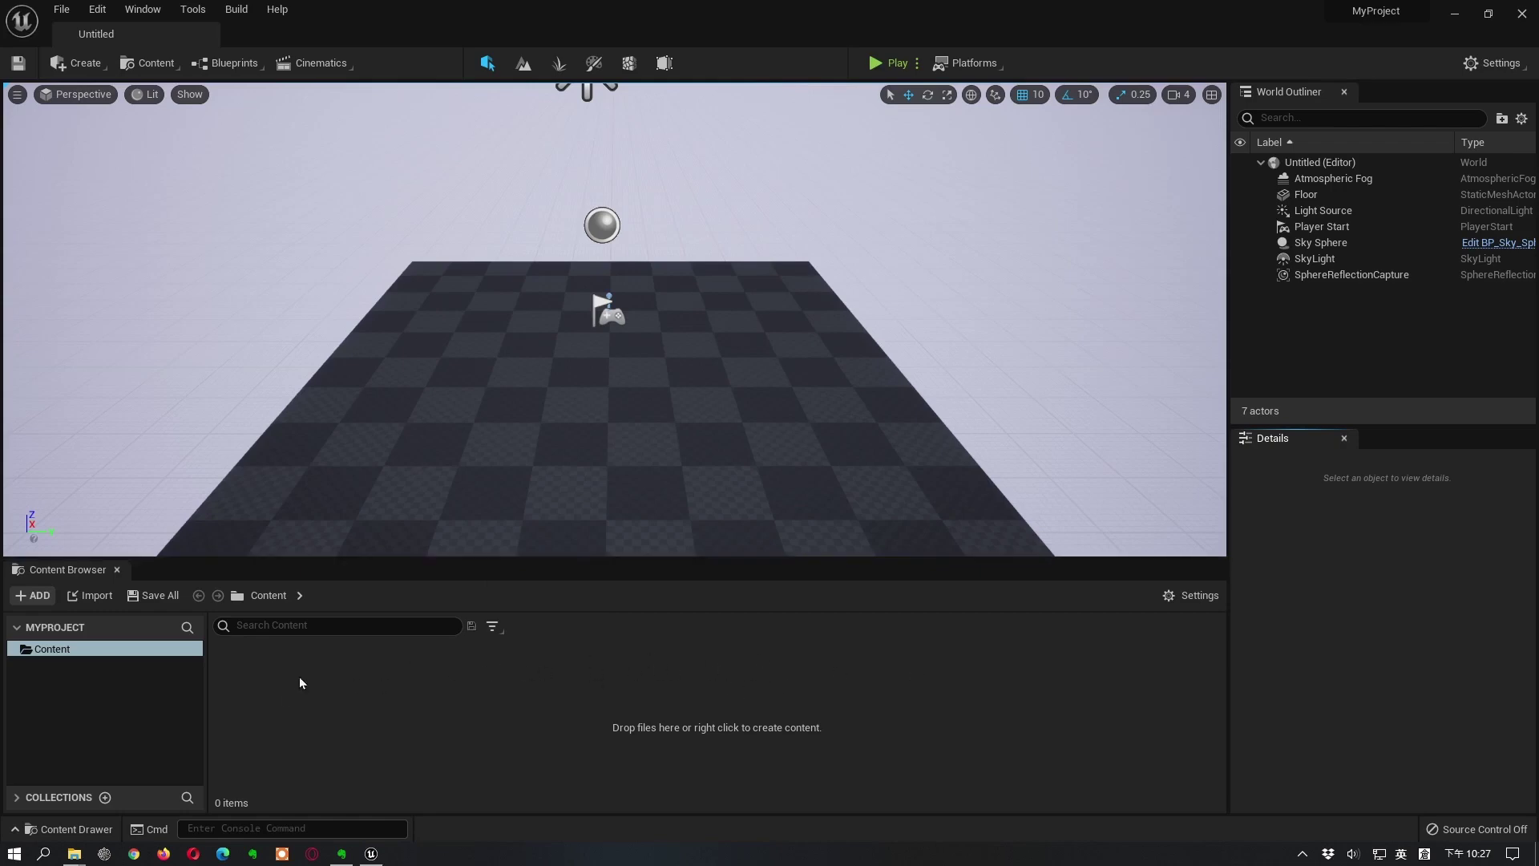
click(116, 570)
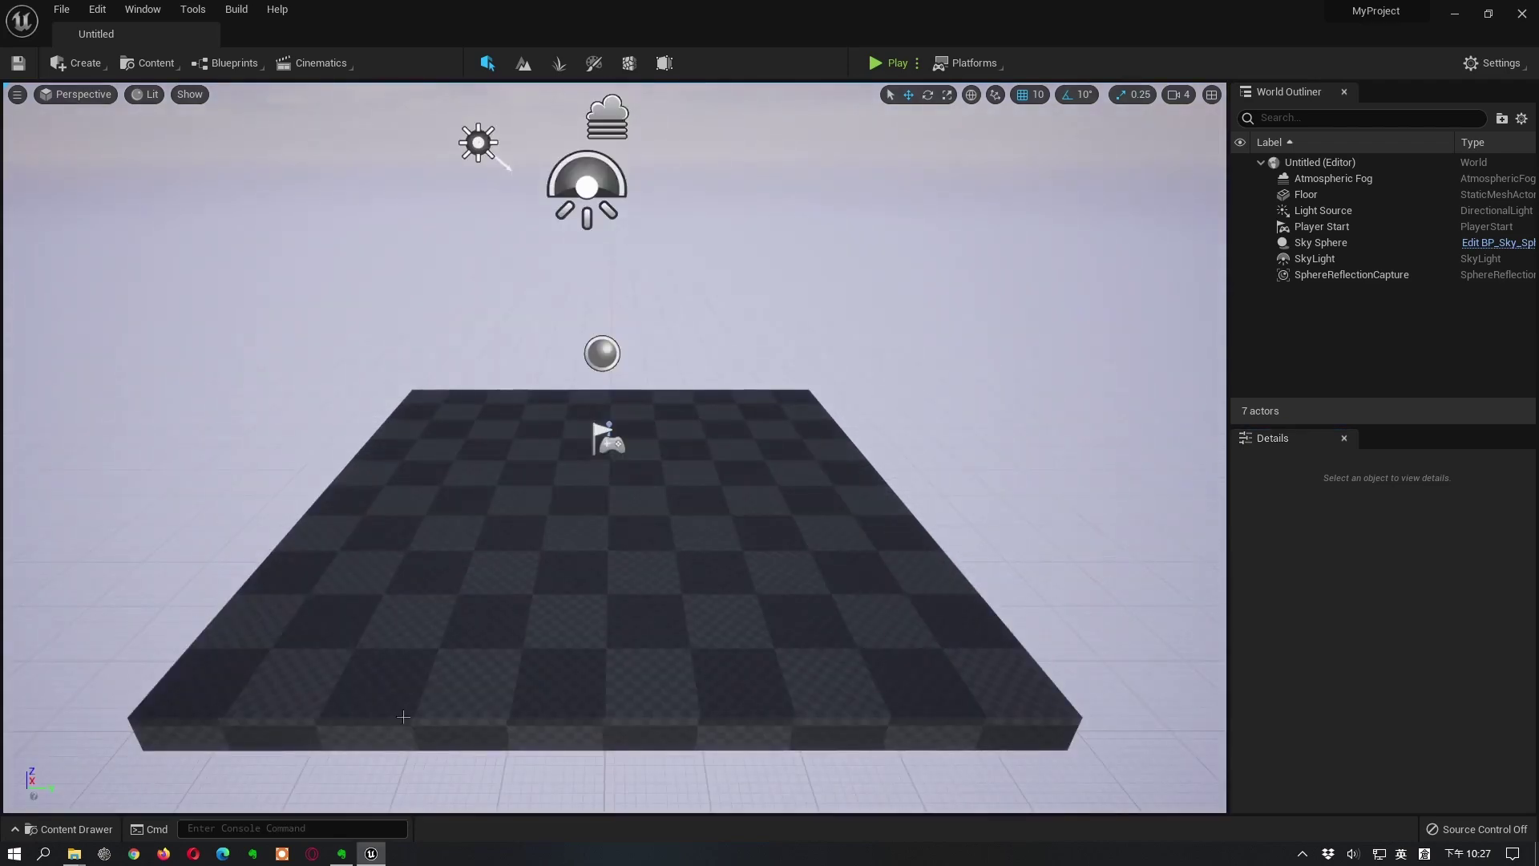
Add the Third Person Blueprint feature to the project from the Content Drawer.
click(82, 833)
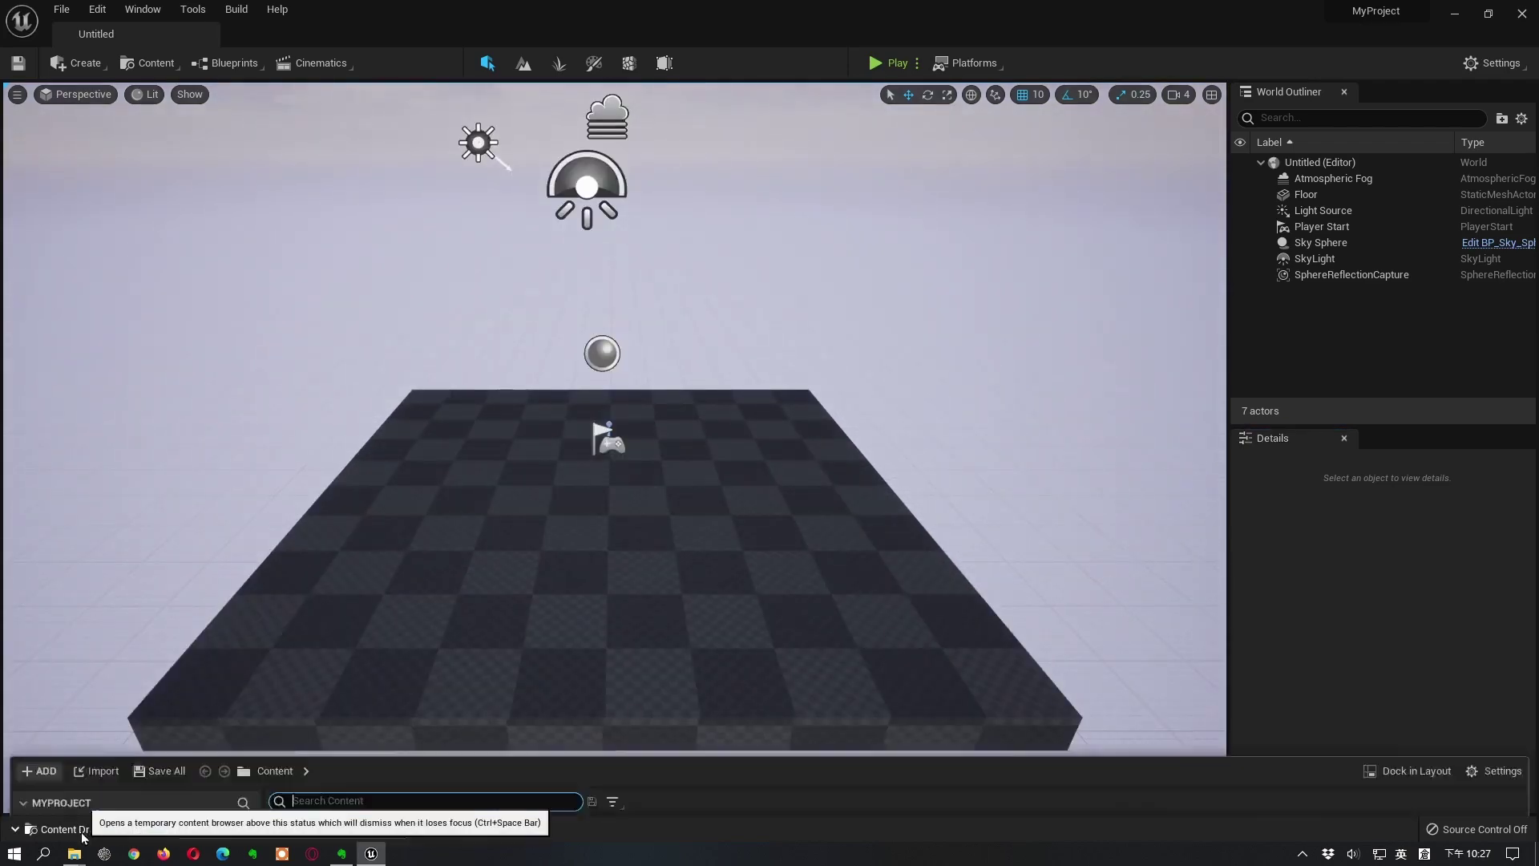
click(83, 834)
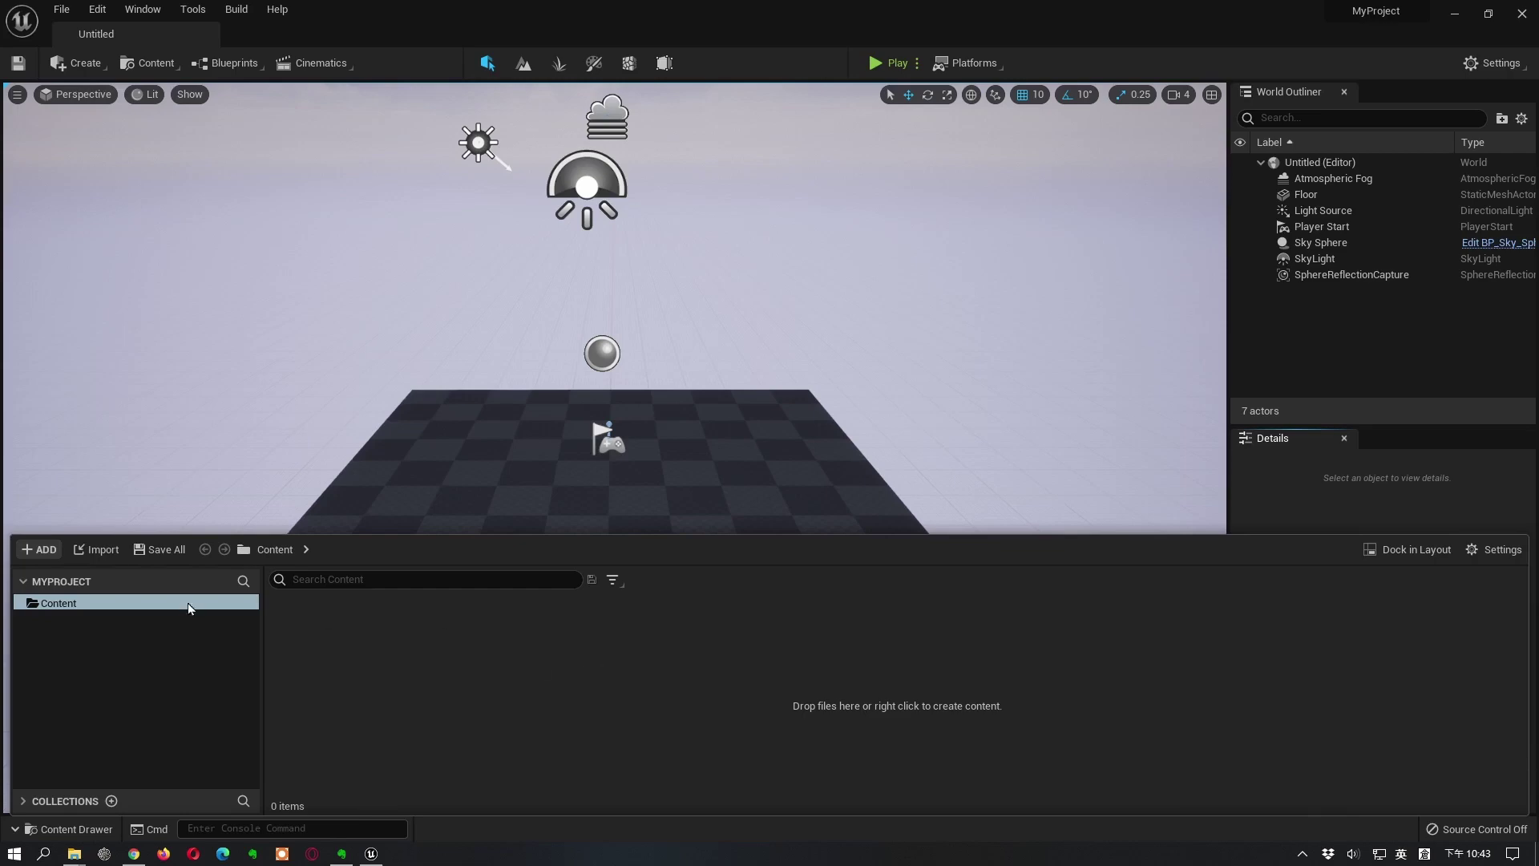
click(42, 550)
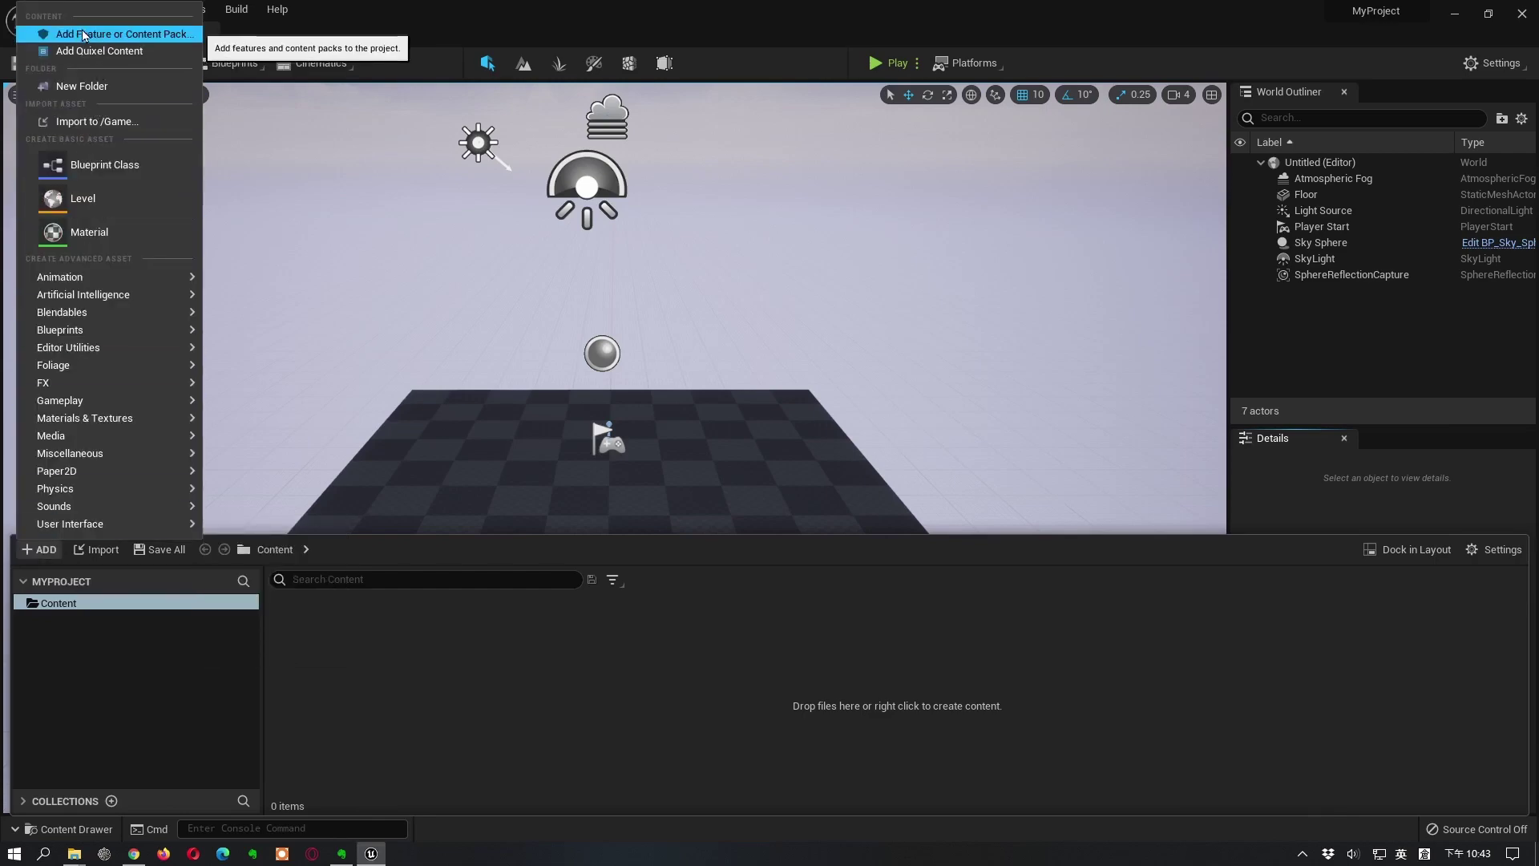
click(140, 35)
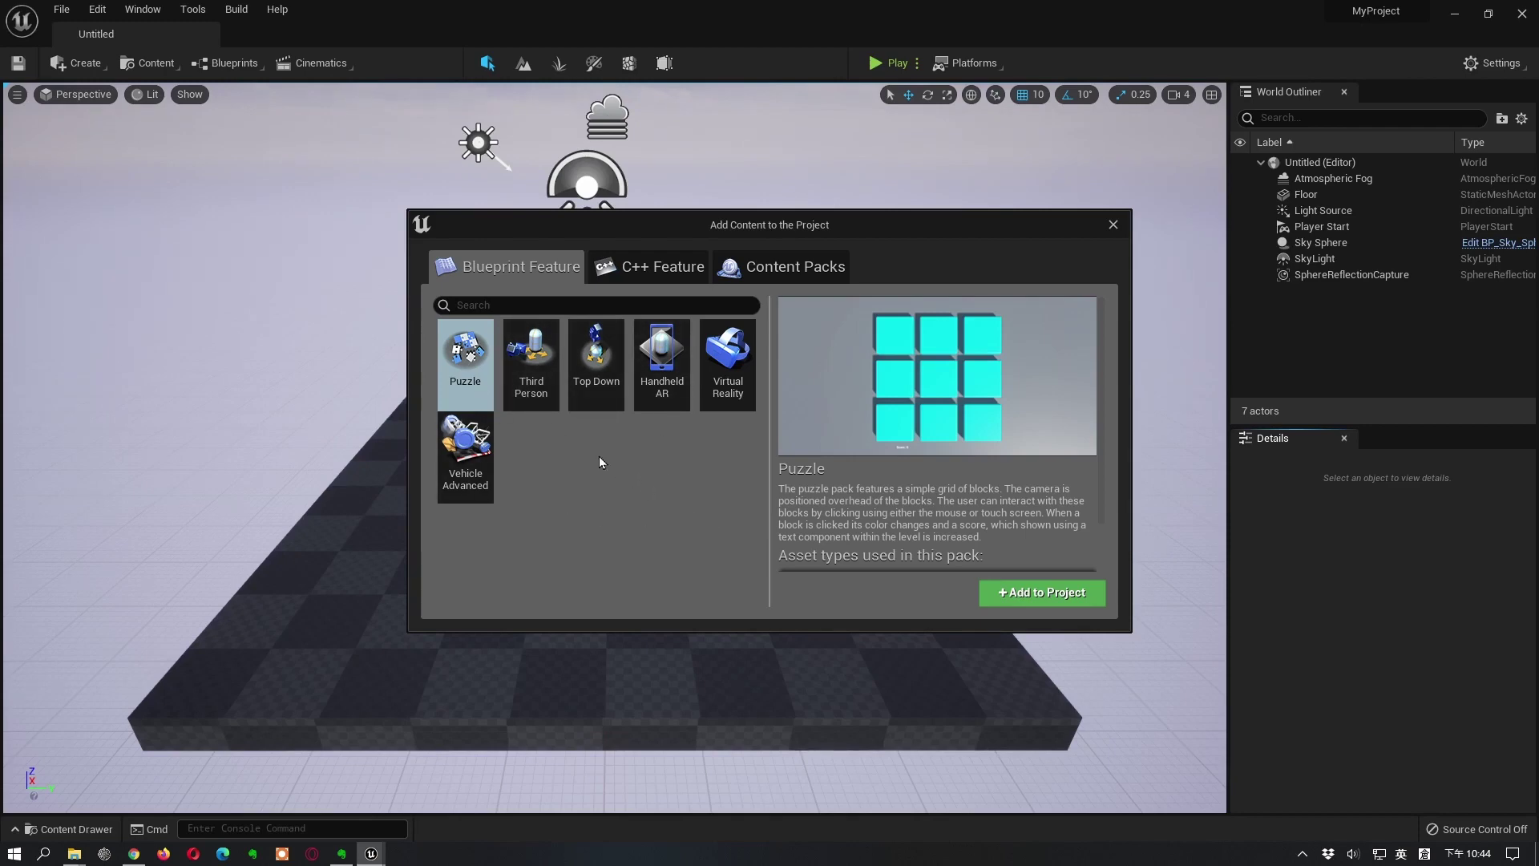
click(533, 381)
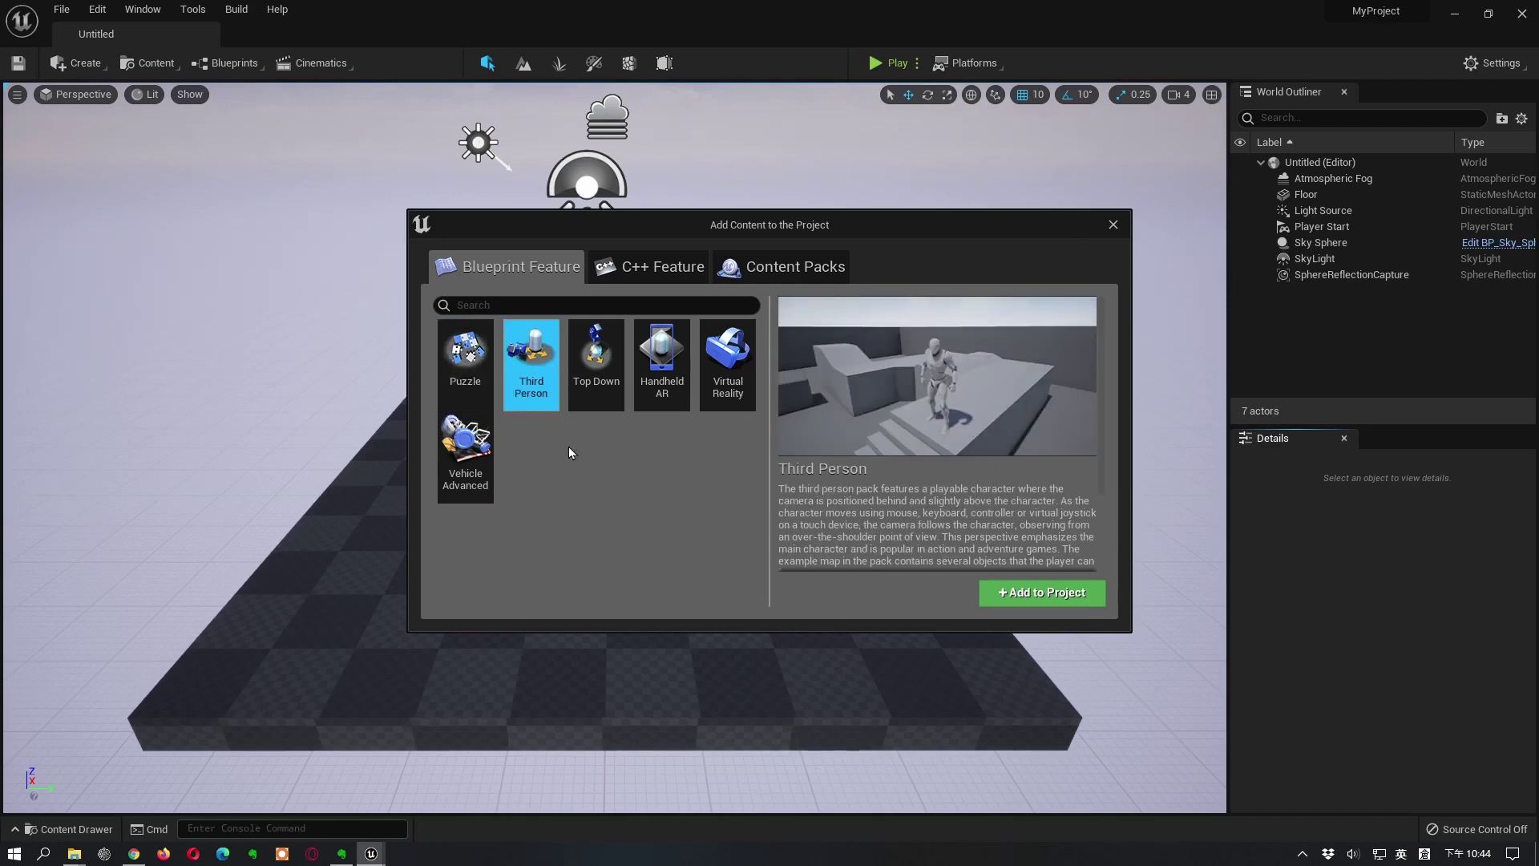
click(1044, 595)
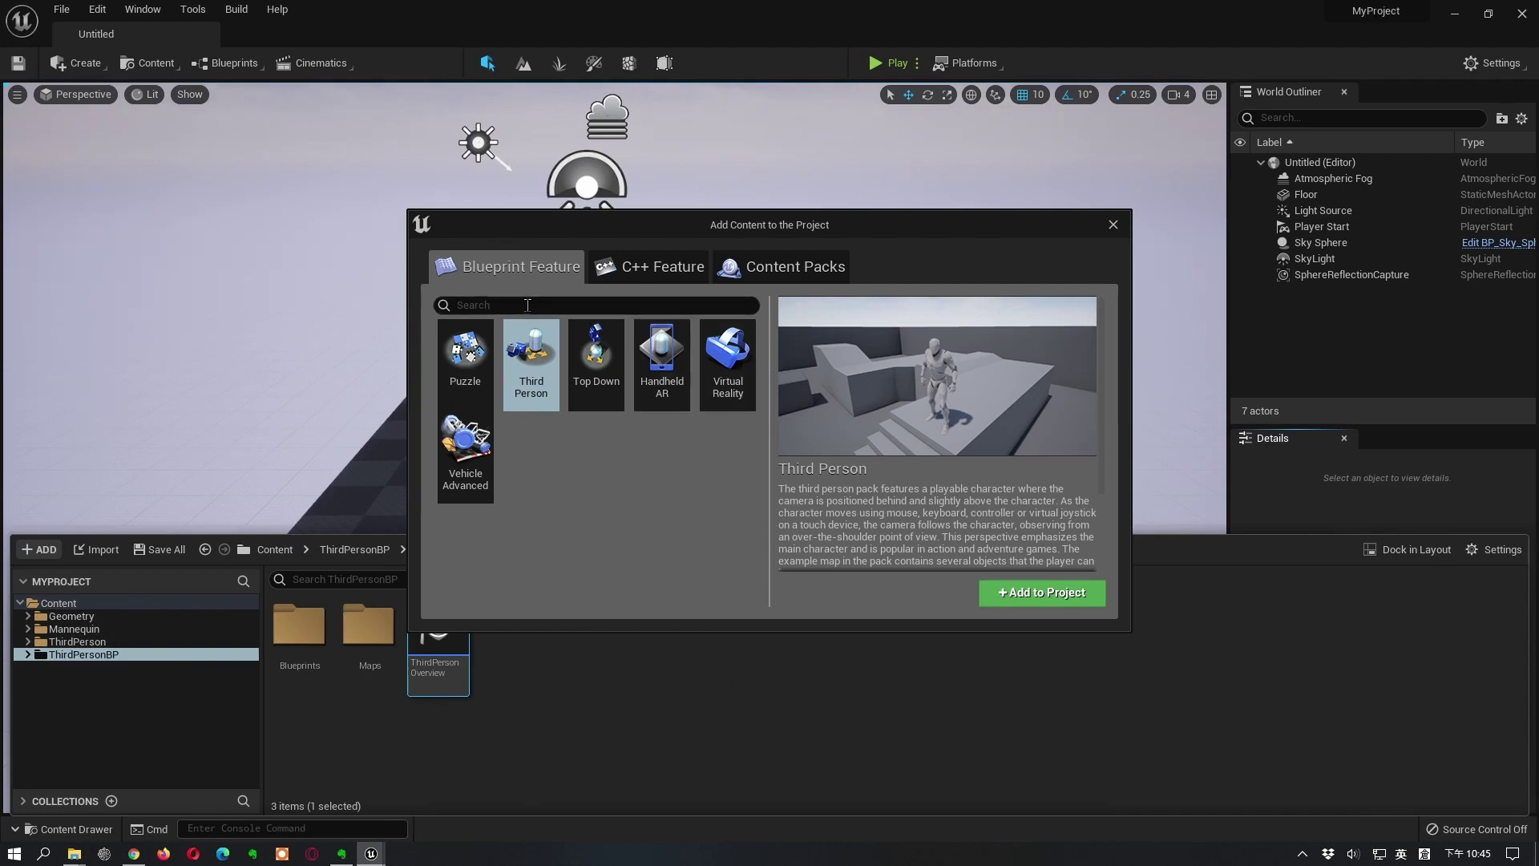
Add the Starter Content pack to the project and collapse the StarterContent folder in the Content Drawer.
click(792, 267)
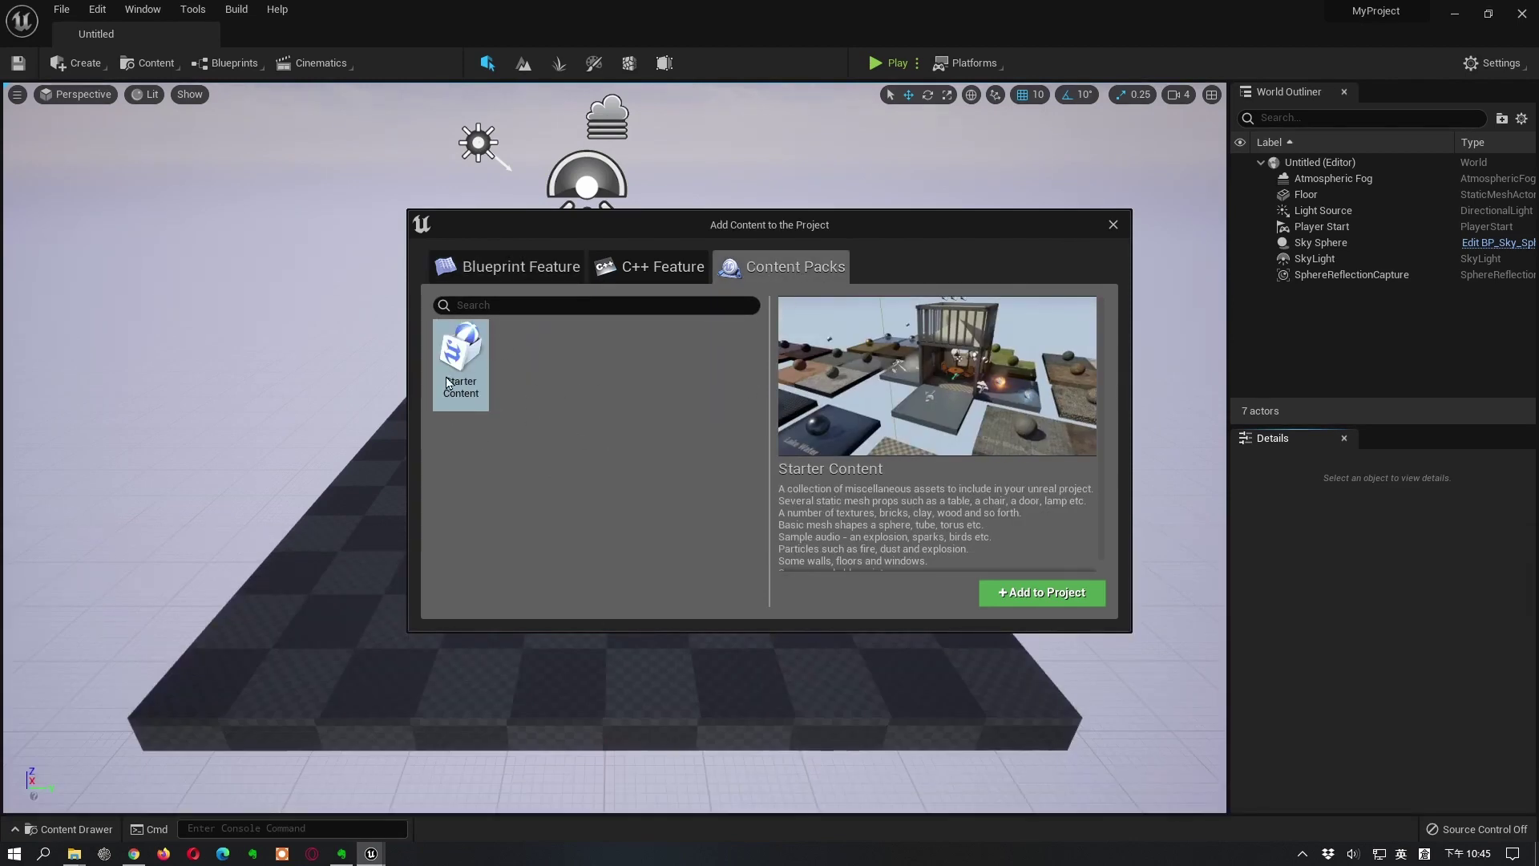
click(1028, 594)
click(68, 829)
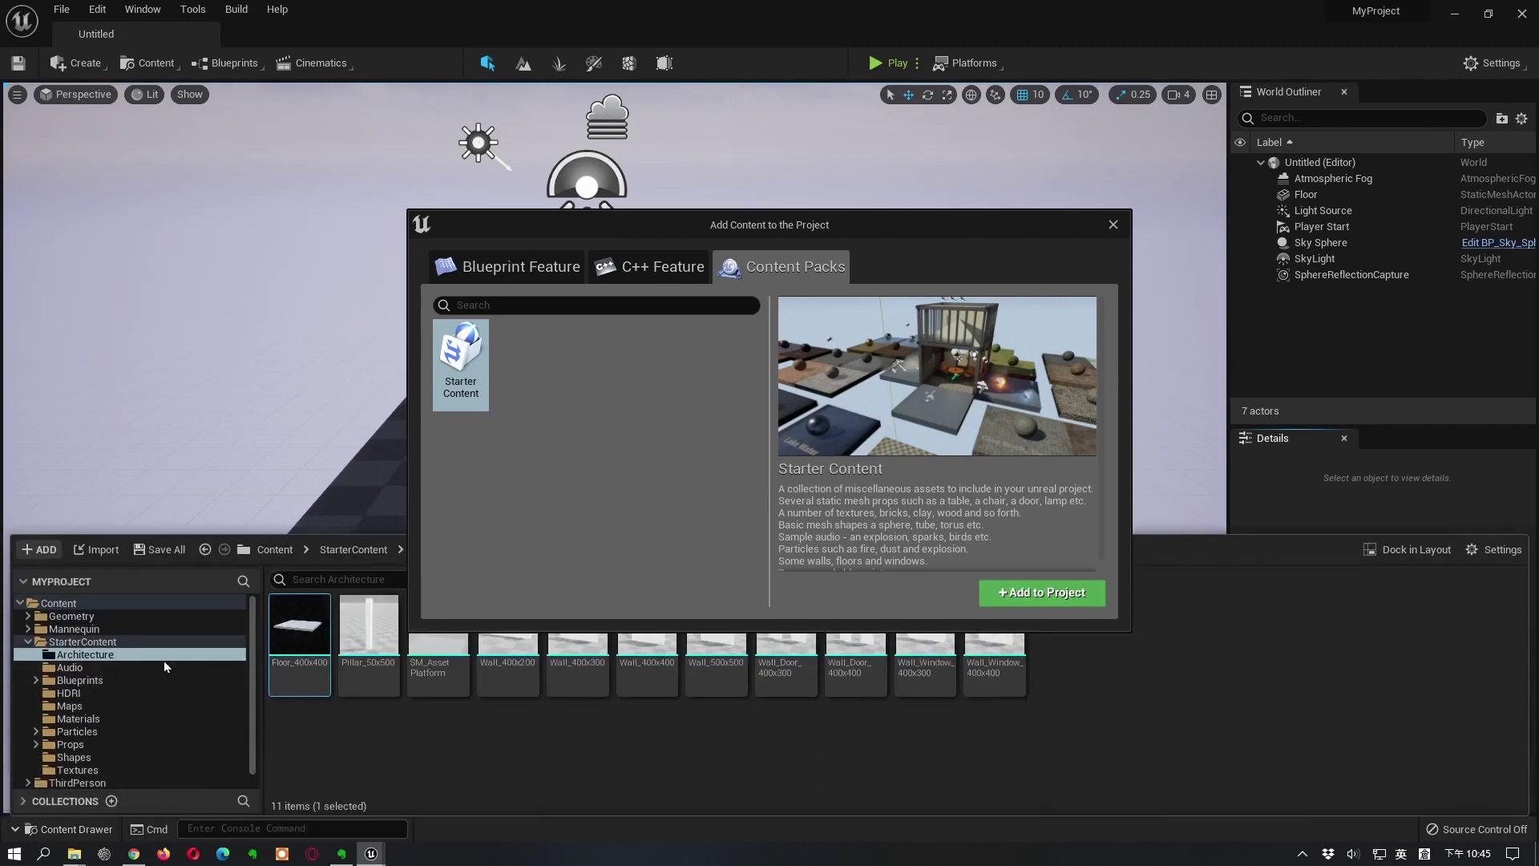
click(29, 642)
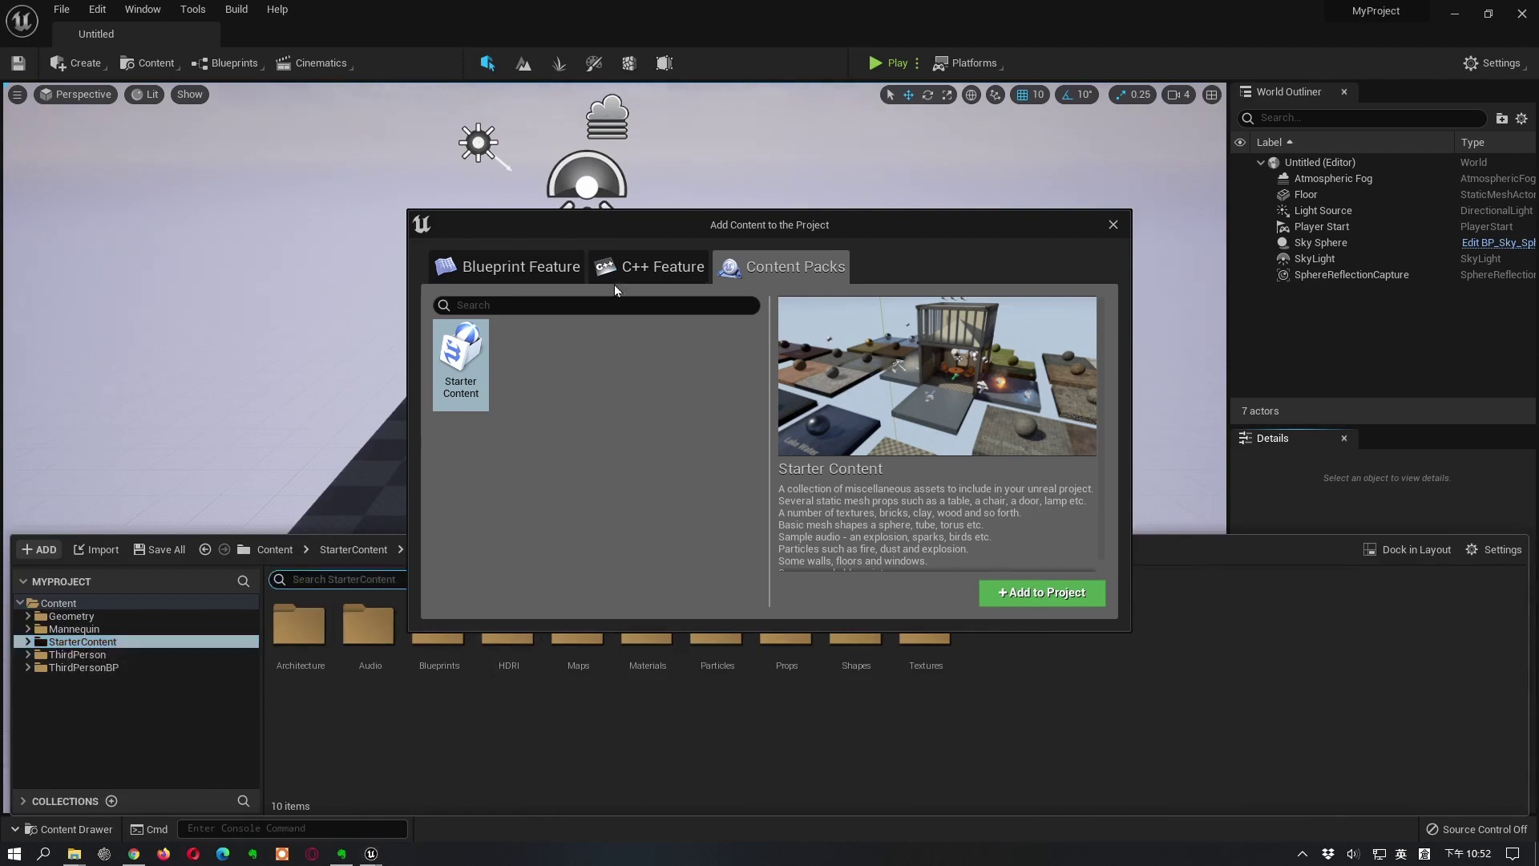
Look at the available C++ features, then leave the Add Content dialog and reopen the Content Drawer.
click(614, 274)
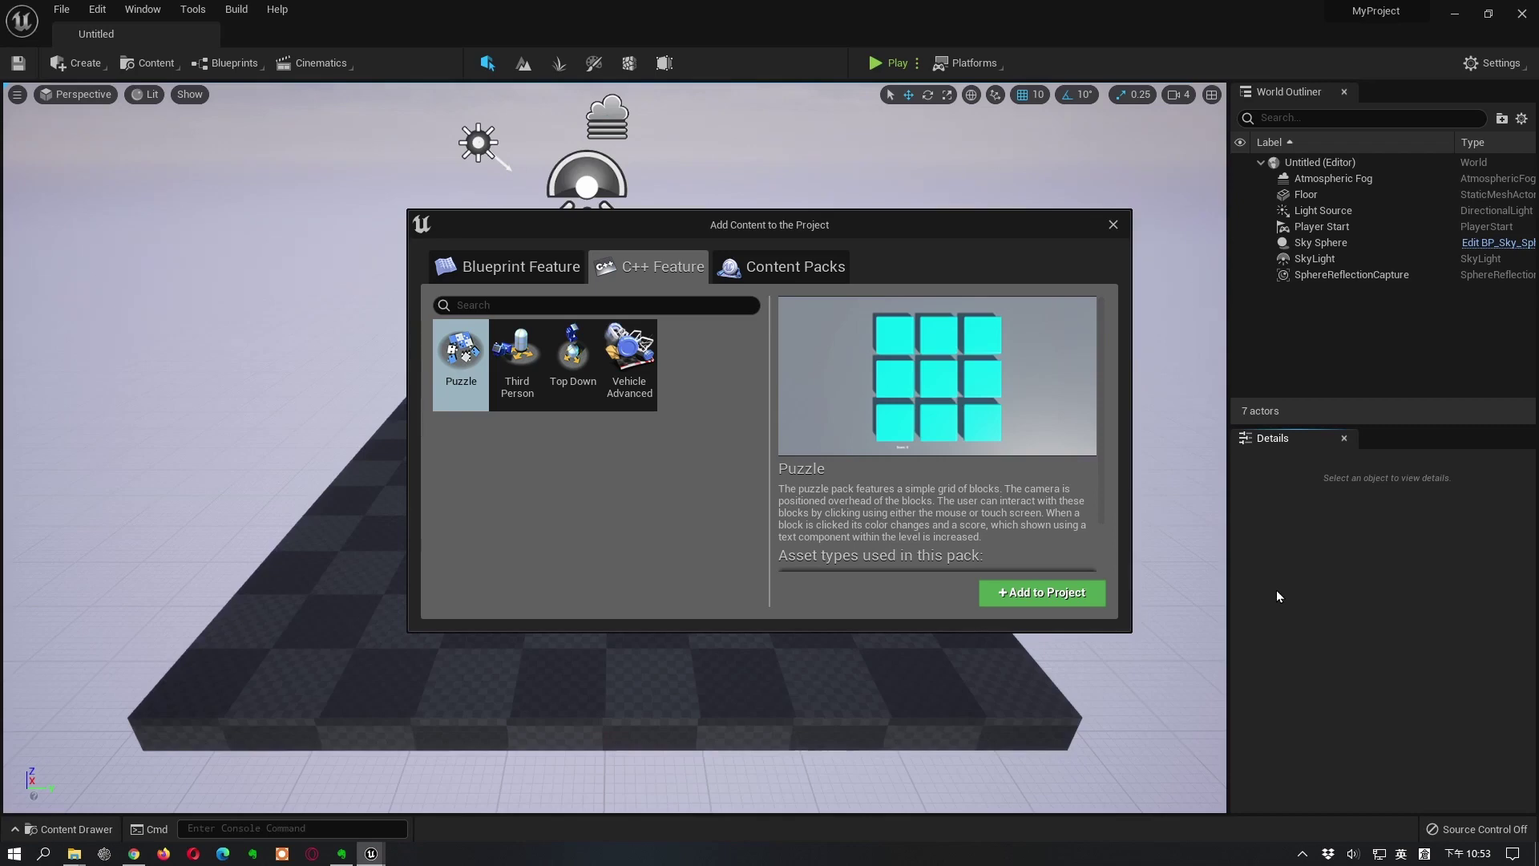
click(1113, 225)
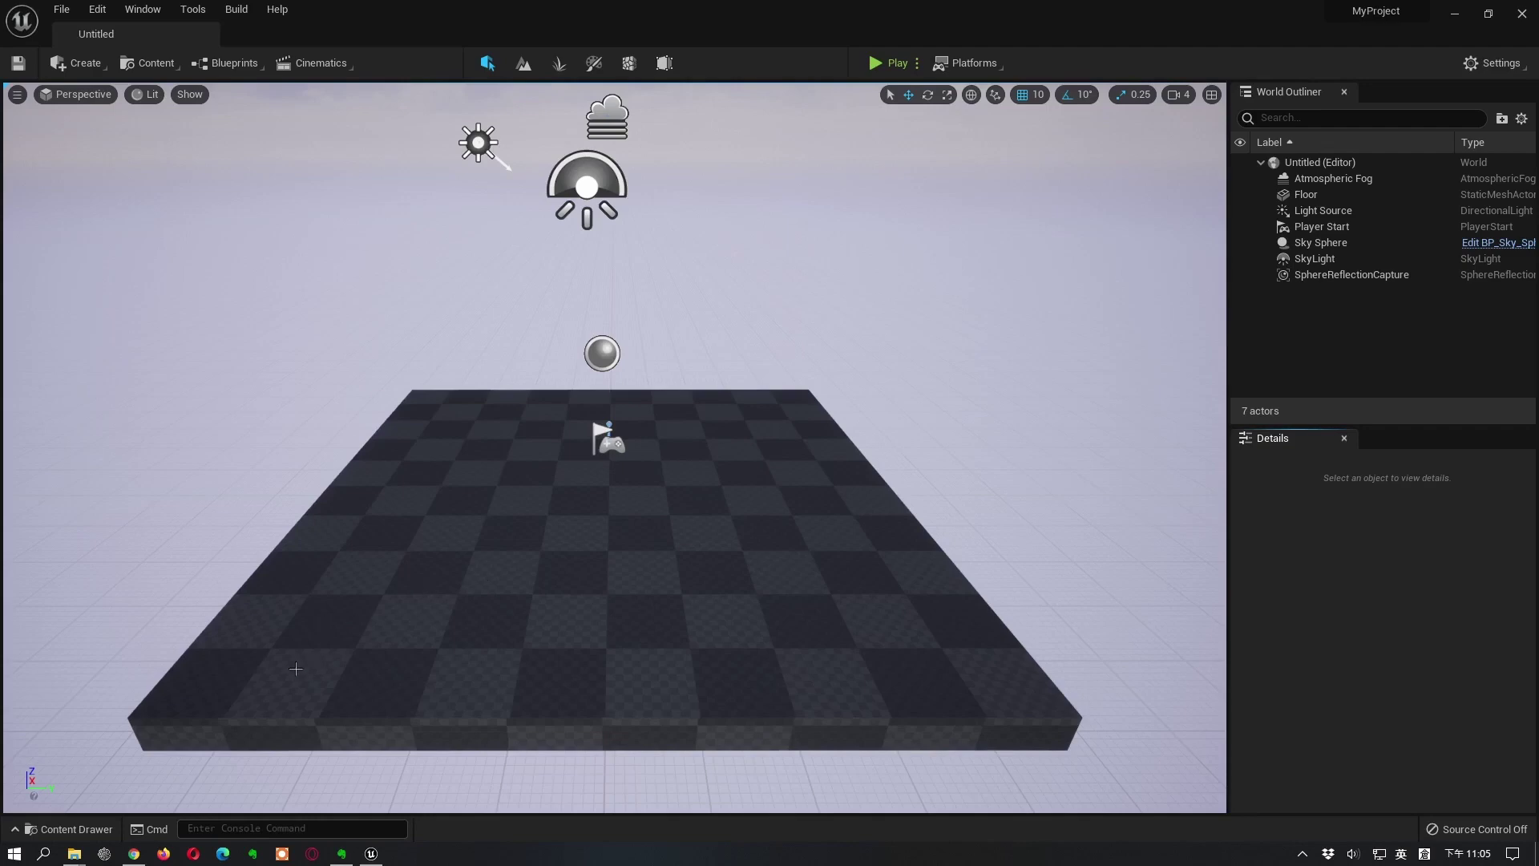
click(69, 833)
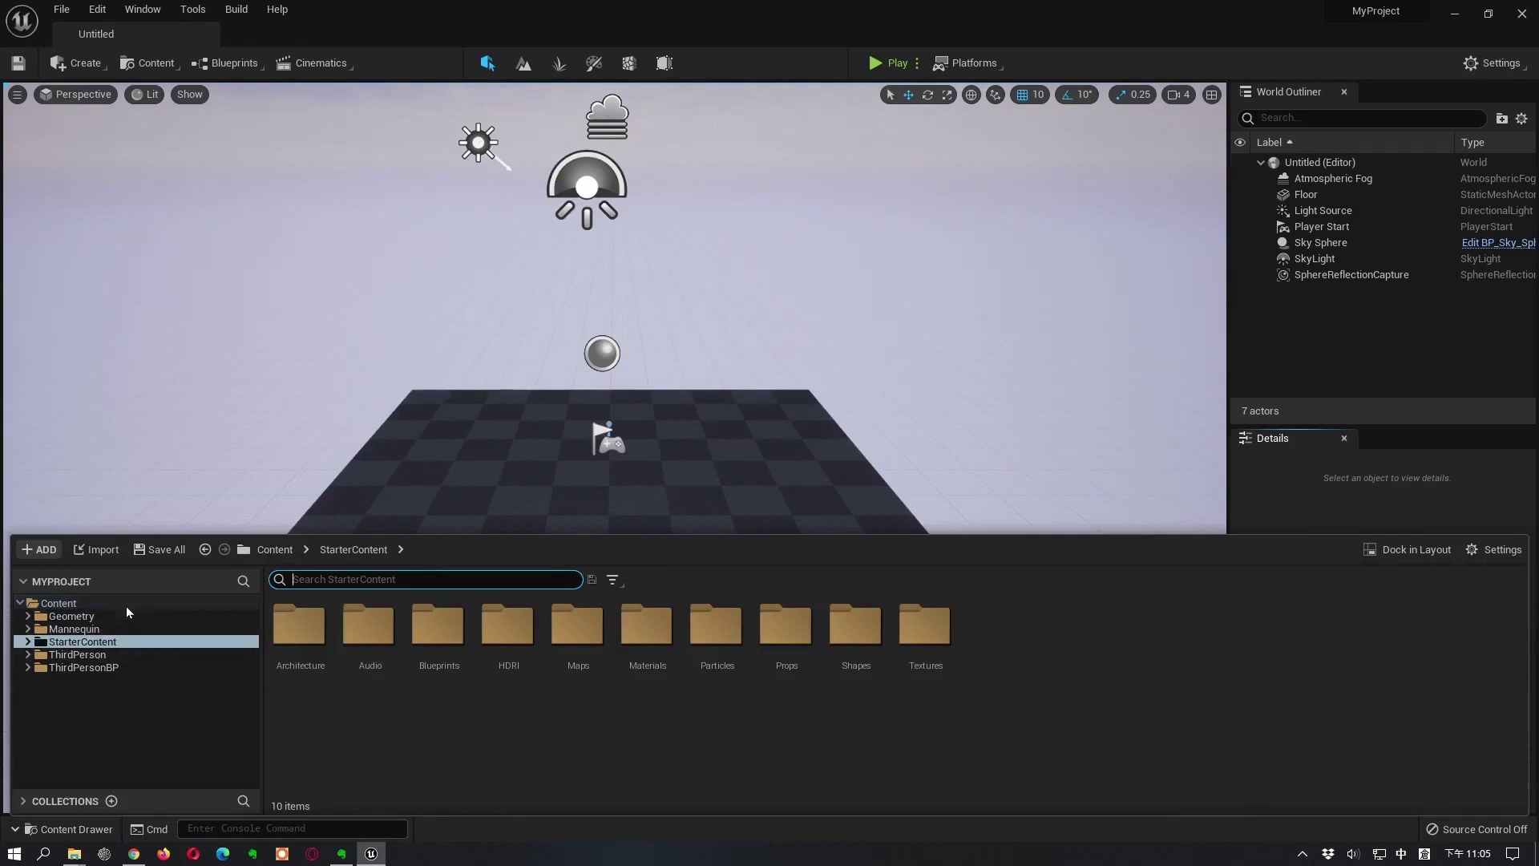
Look at the options for adding or importing content into the StarterContent folder.
click(39, 549)
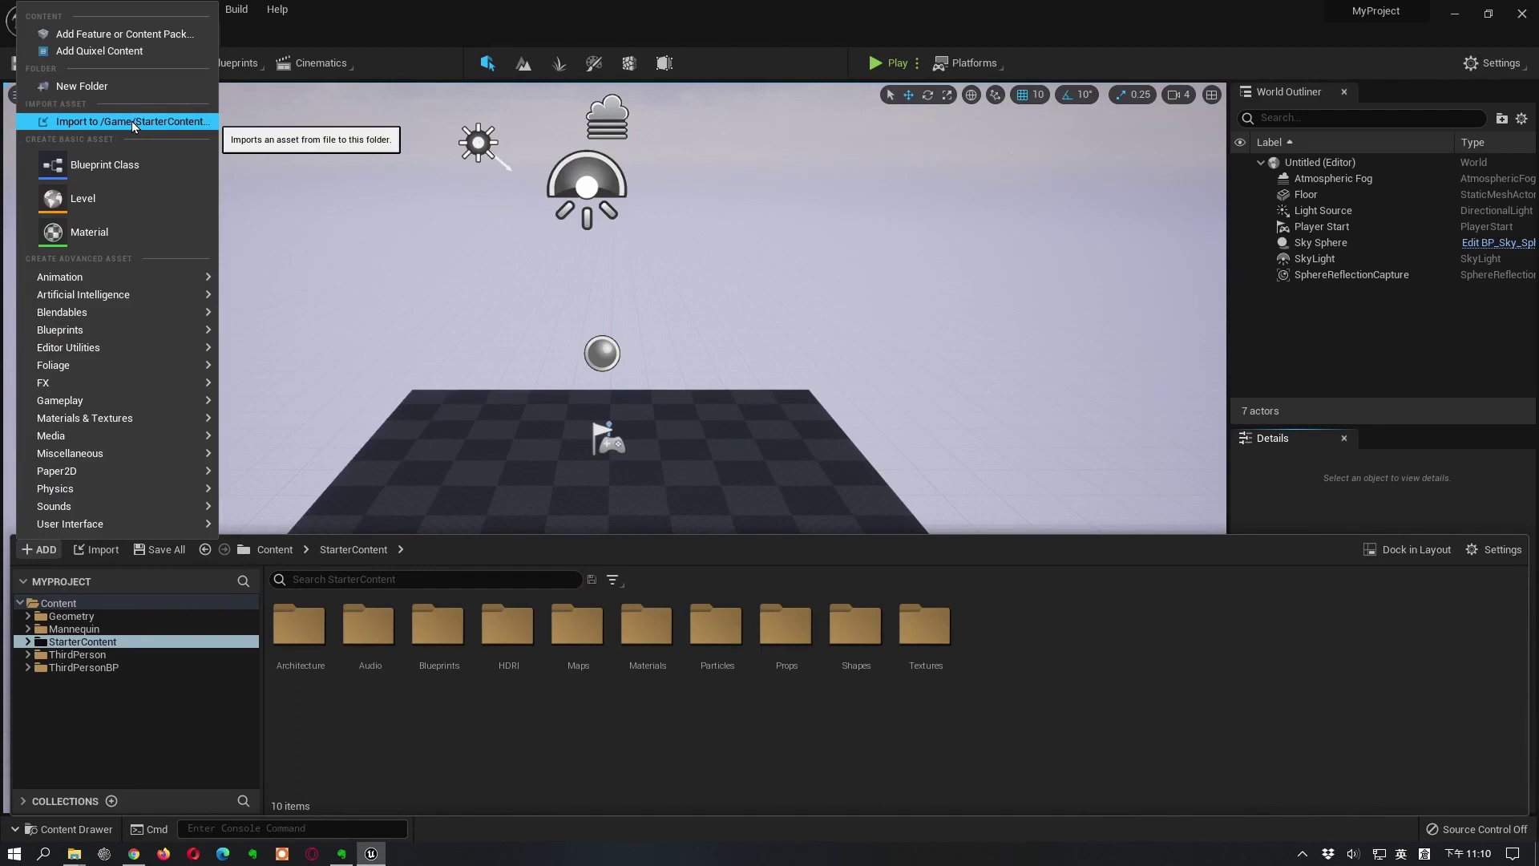
click(133, 125)
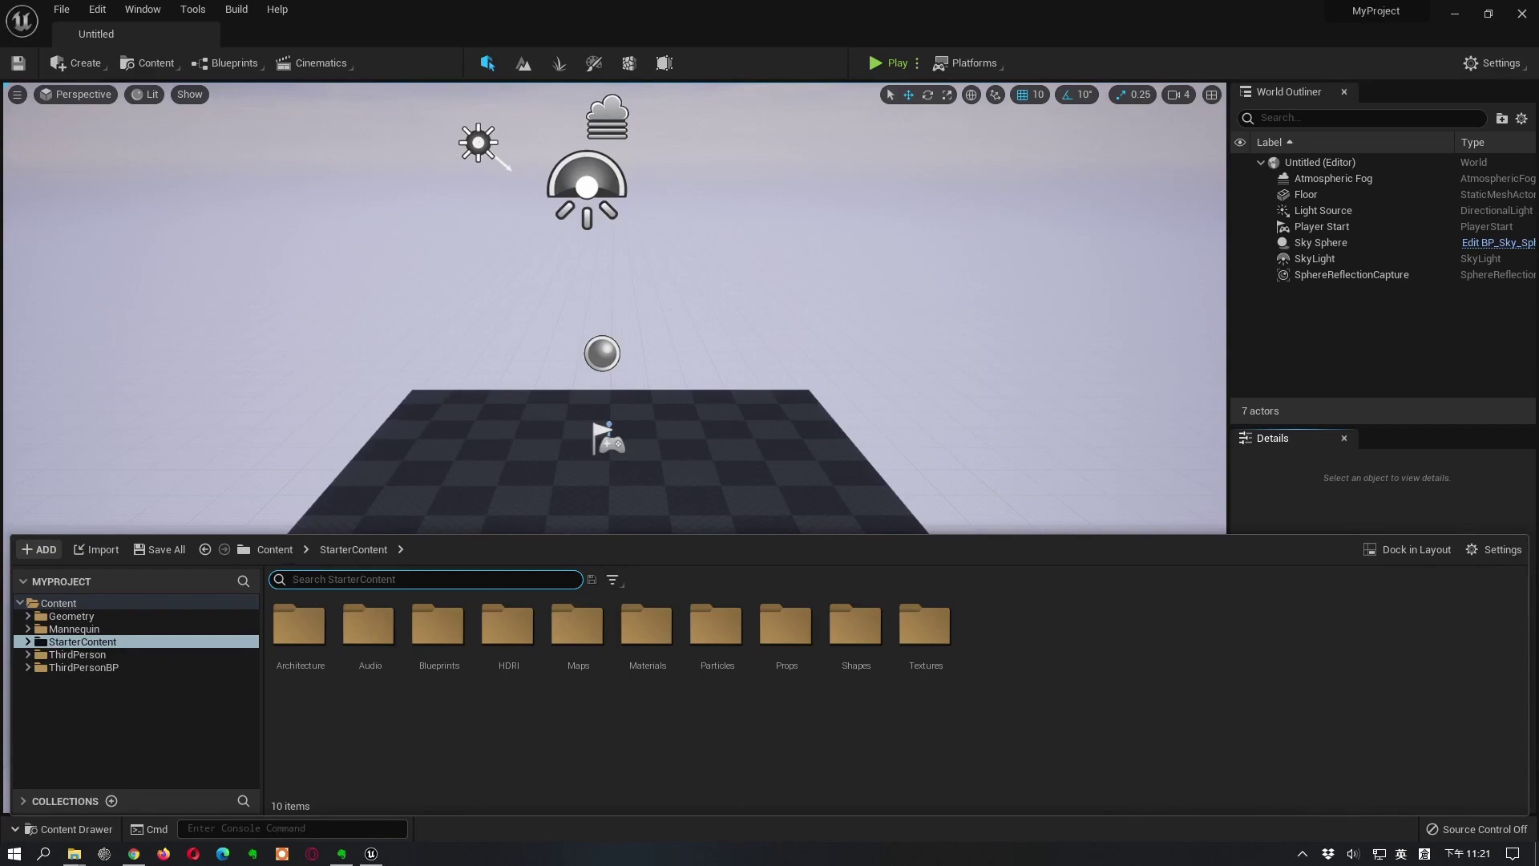
Bring up the Epic Games Launcher to view its Unreal Engine page, and return to the Unreal Editor.
click(1303, 853)
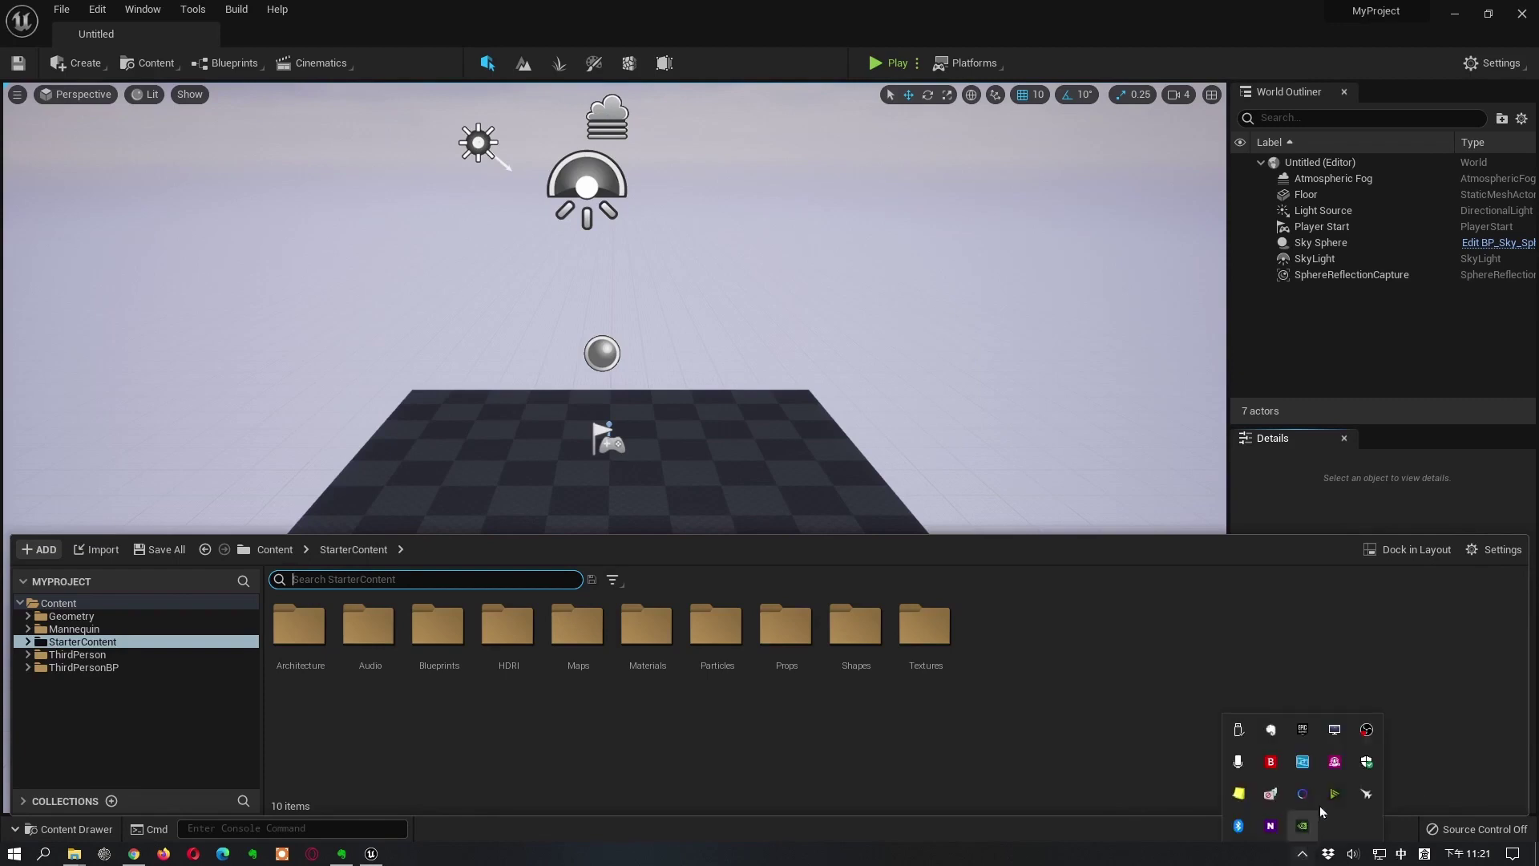
click(1302, 732)
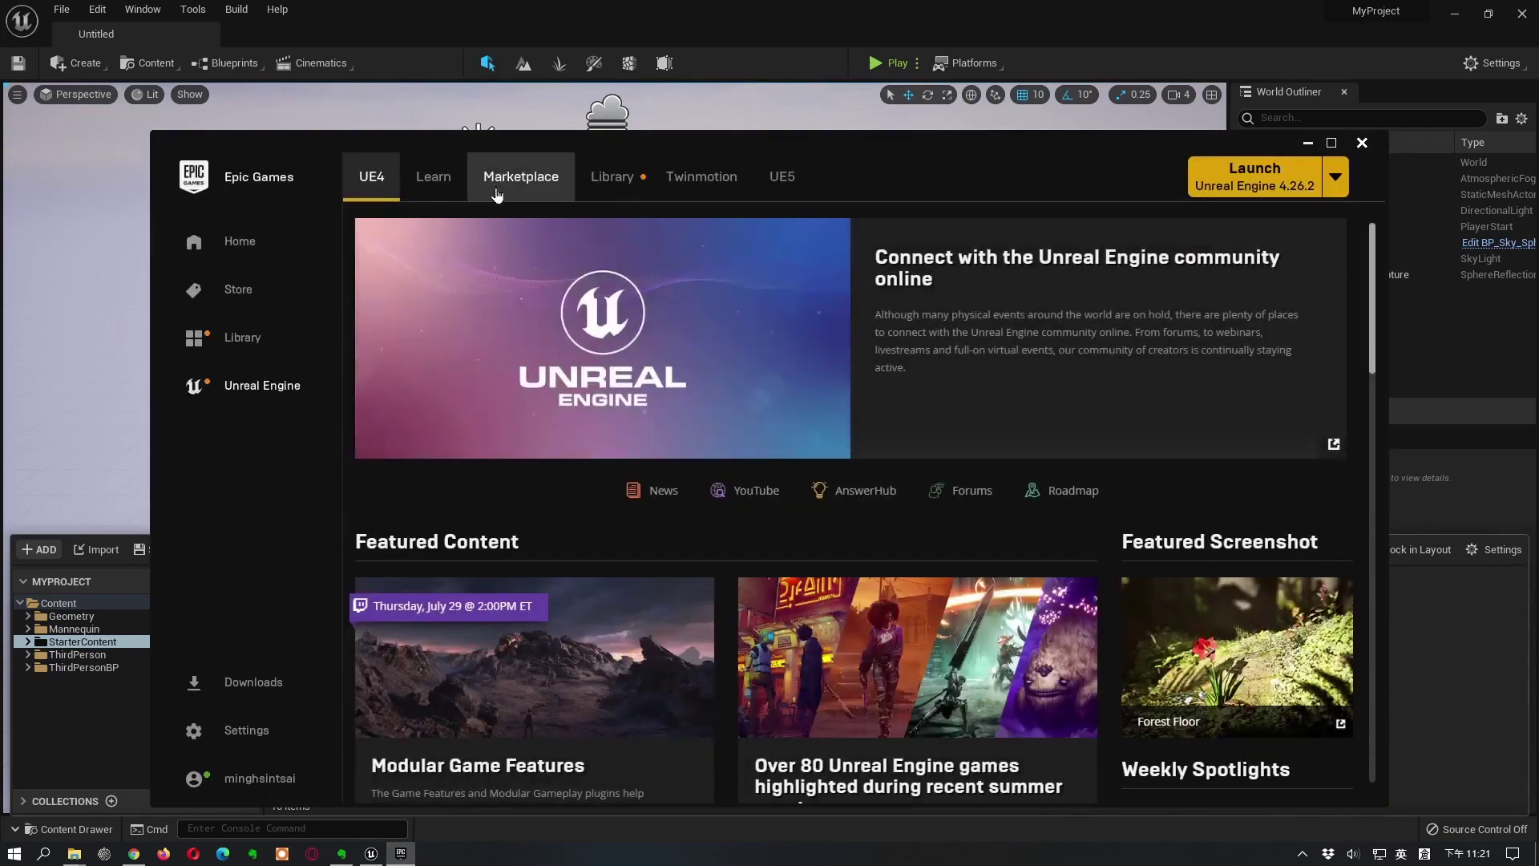
click(358, 10)
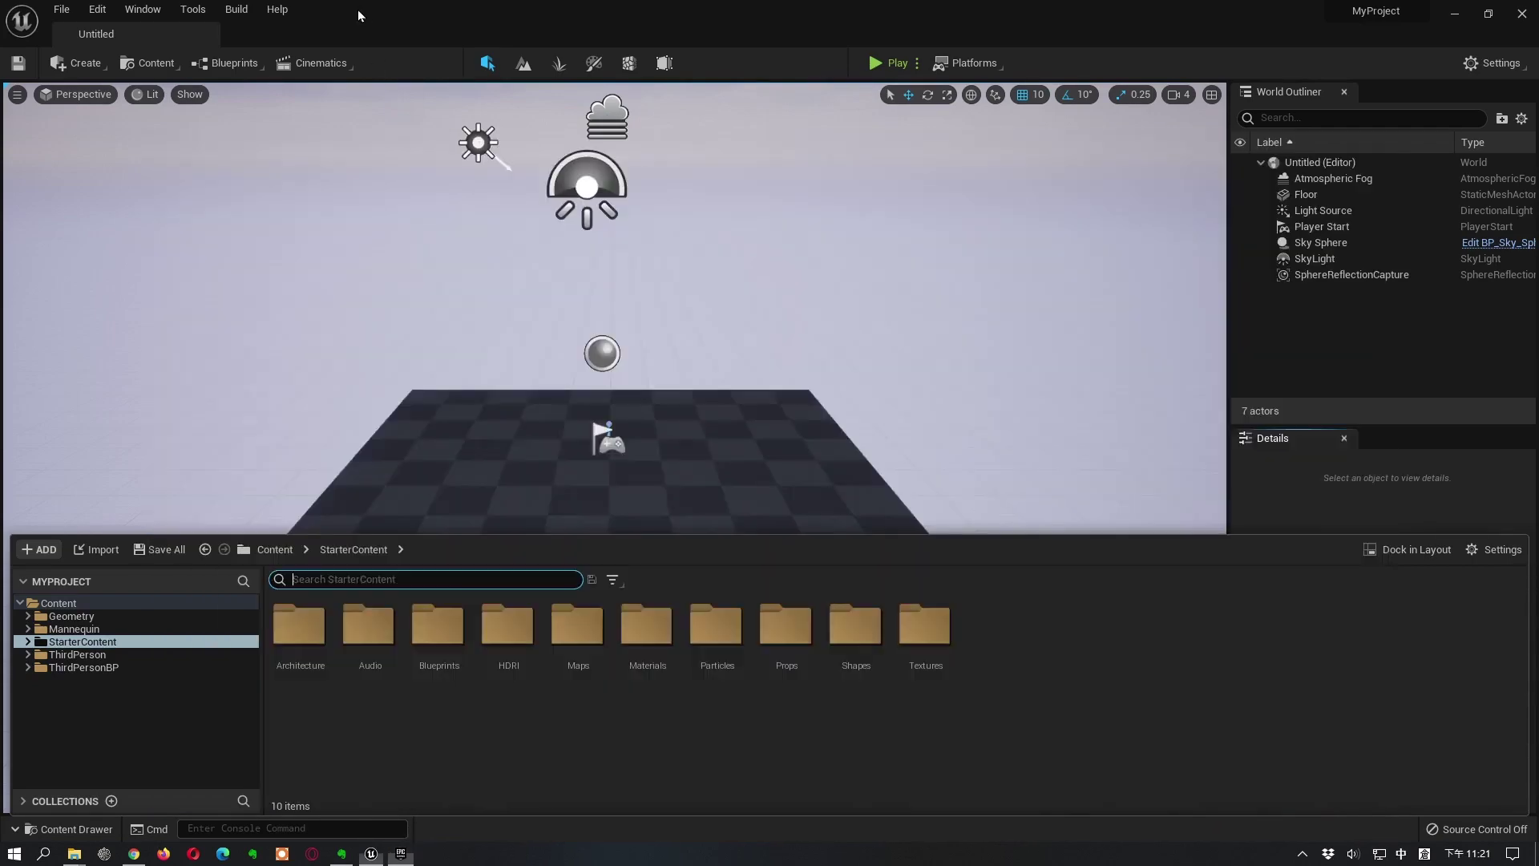
Open the Marketplace from the editor and browse the free Epic Games Content in the Epic Games Launcher.
click(147, 66)
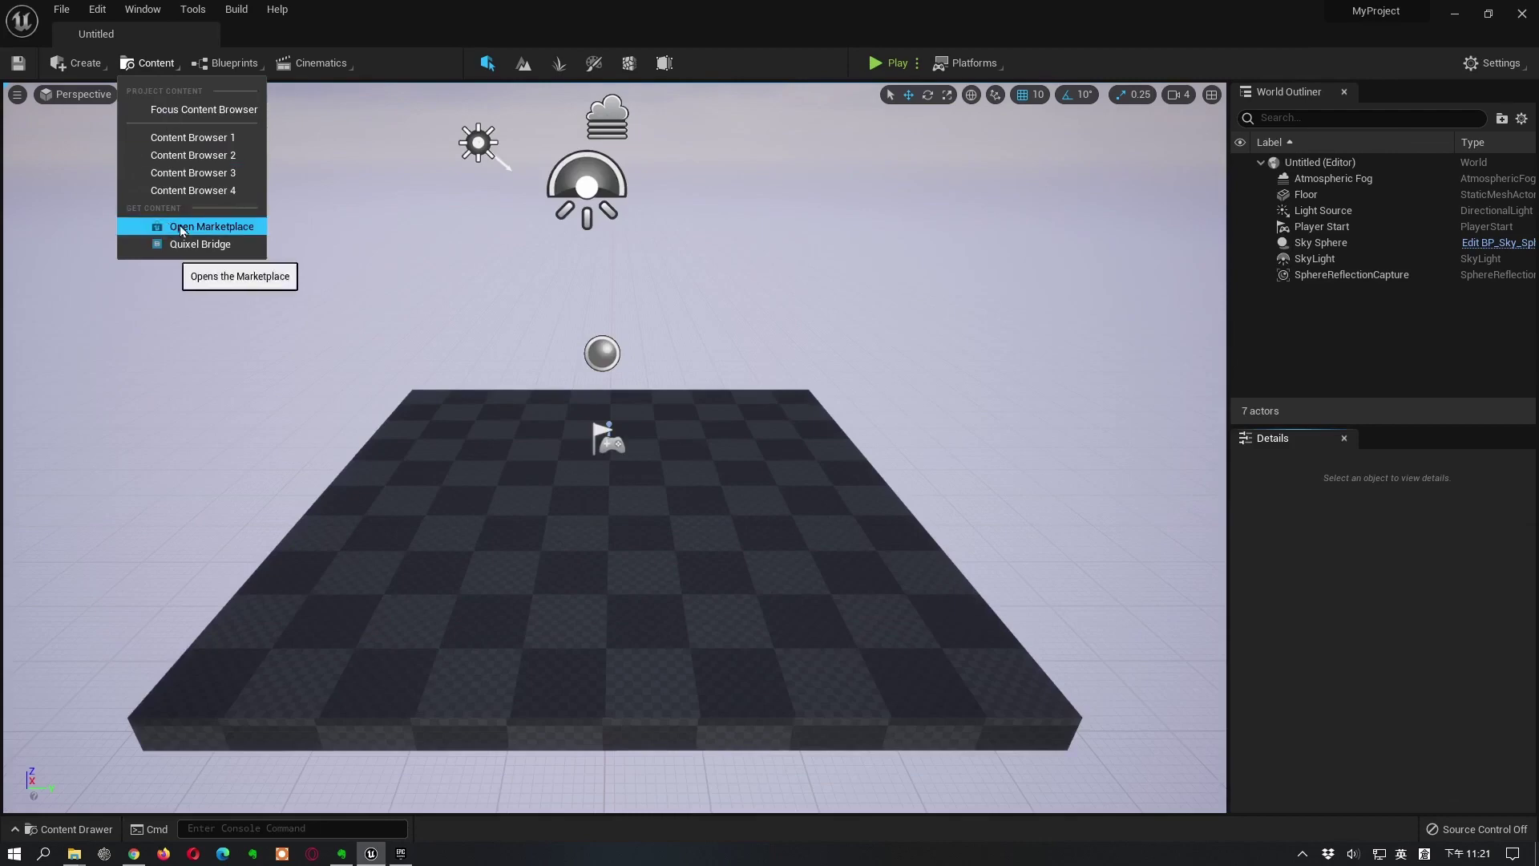
click(204, 228)
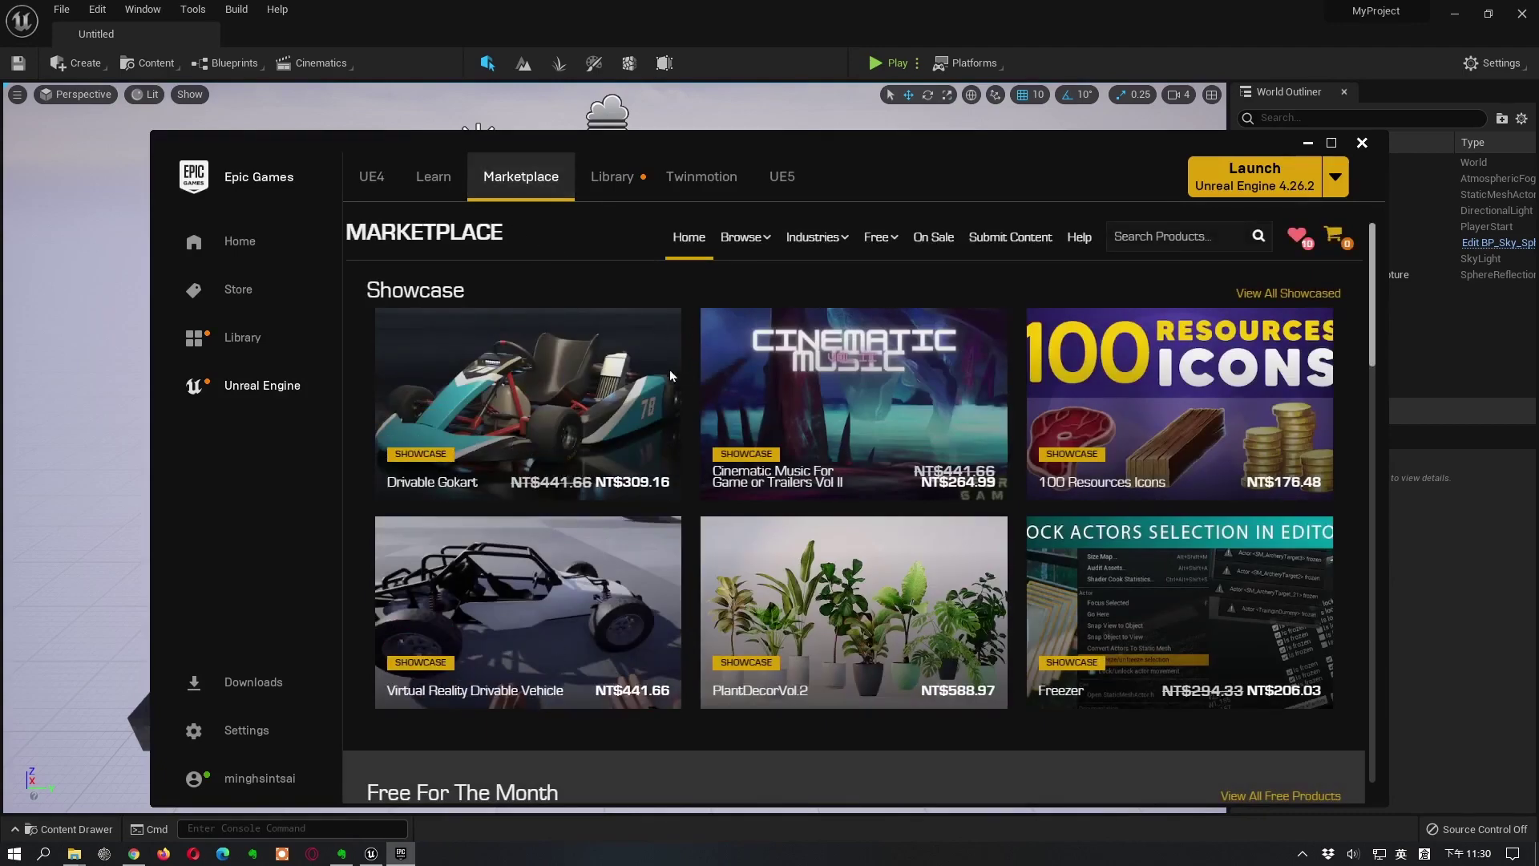
mouse_move(671, 376)
mouse_move(881, 236)
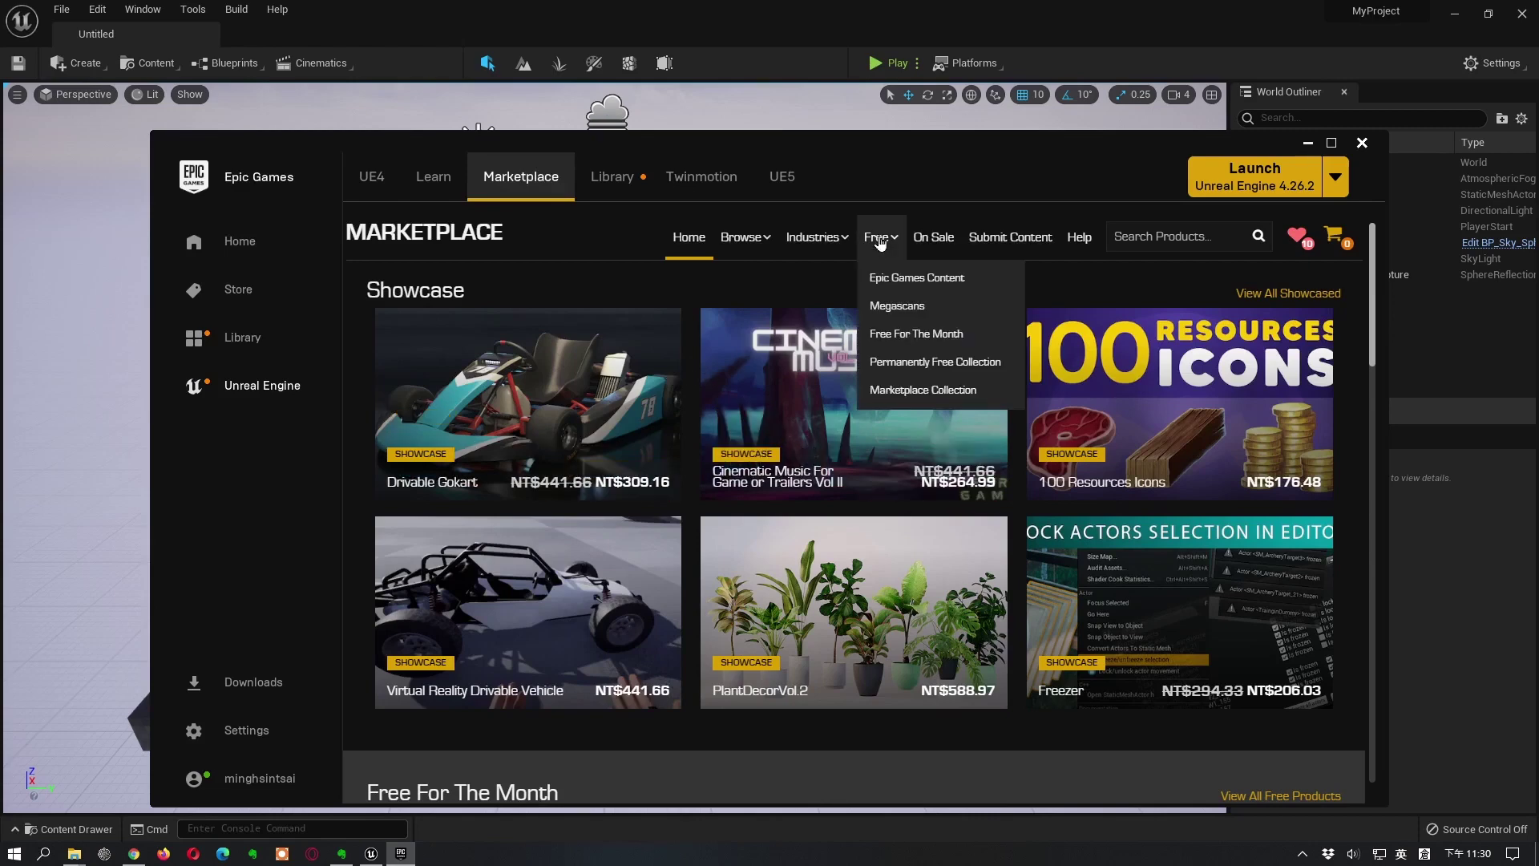
click(934, 277)
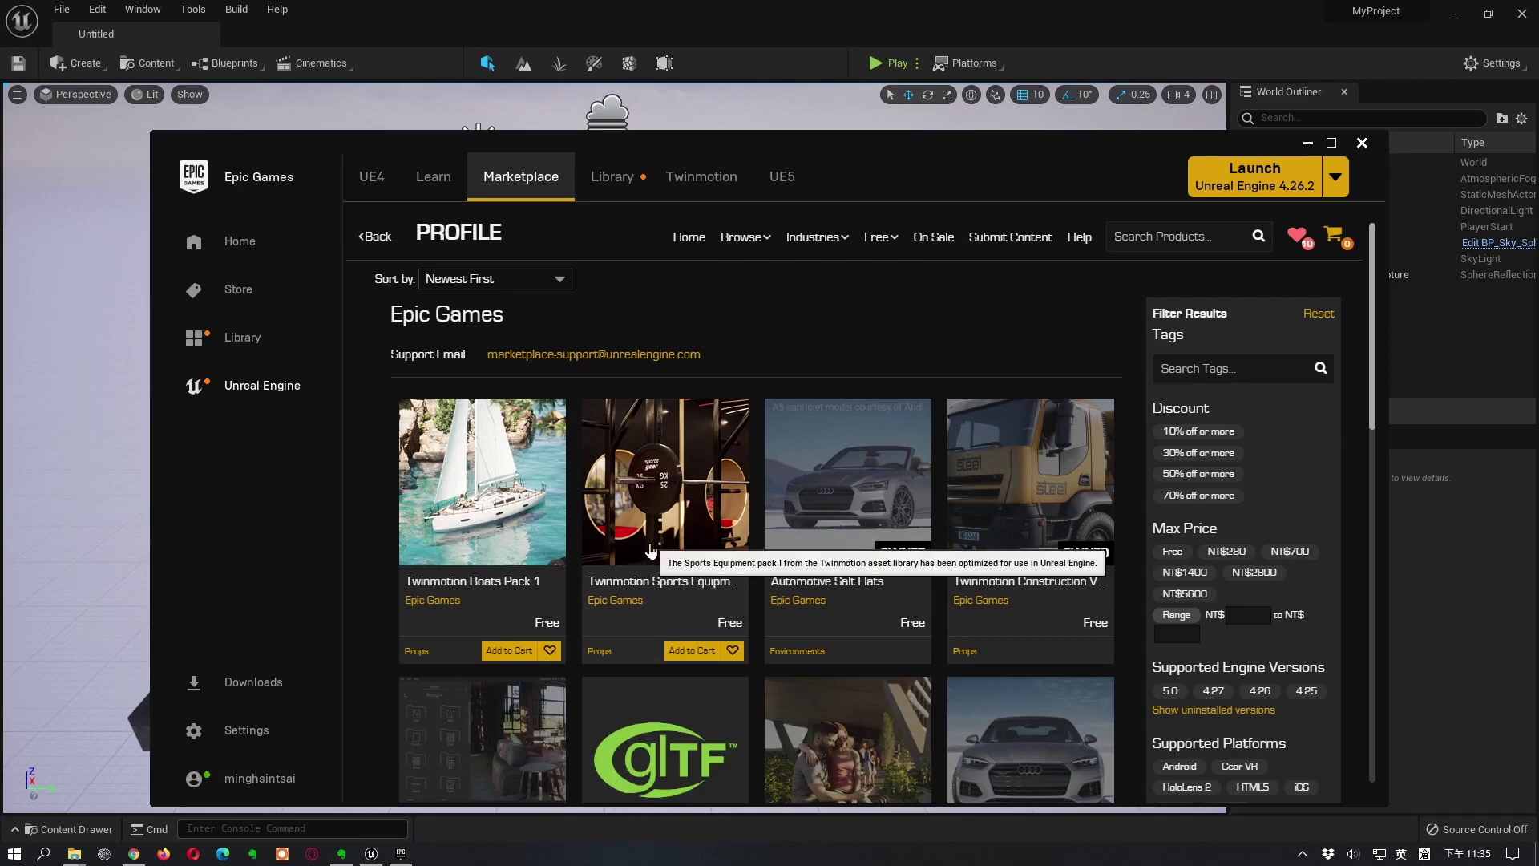
Open the Twinmotion Sports Equipment Pack 1 page and look through its enlarged preview images.
click(659, 501)
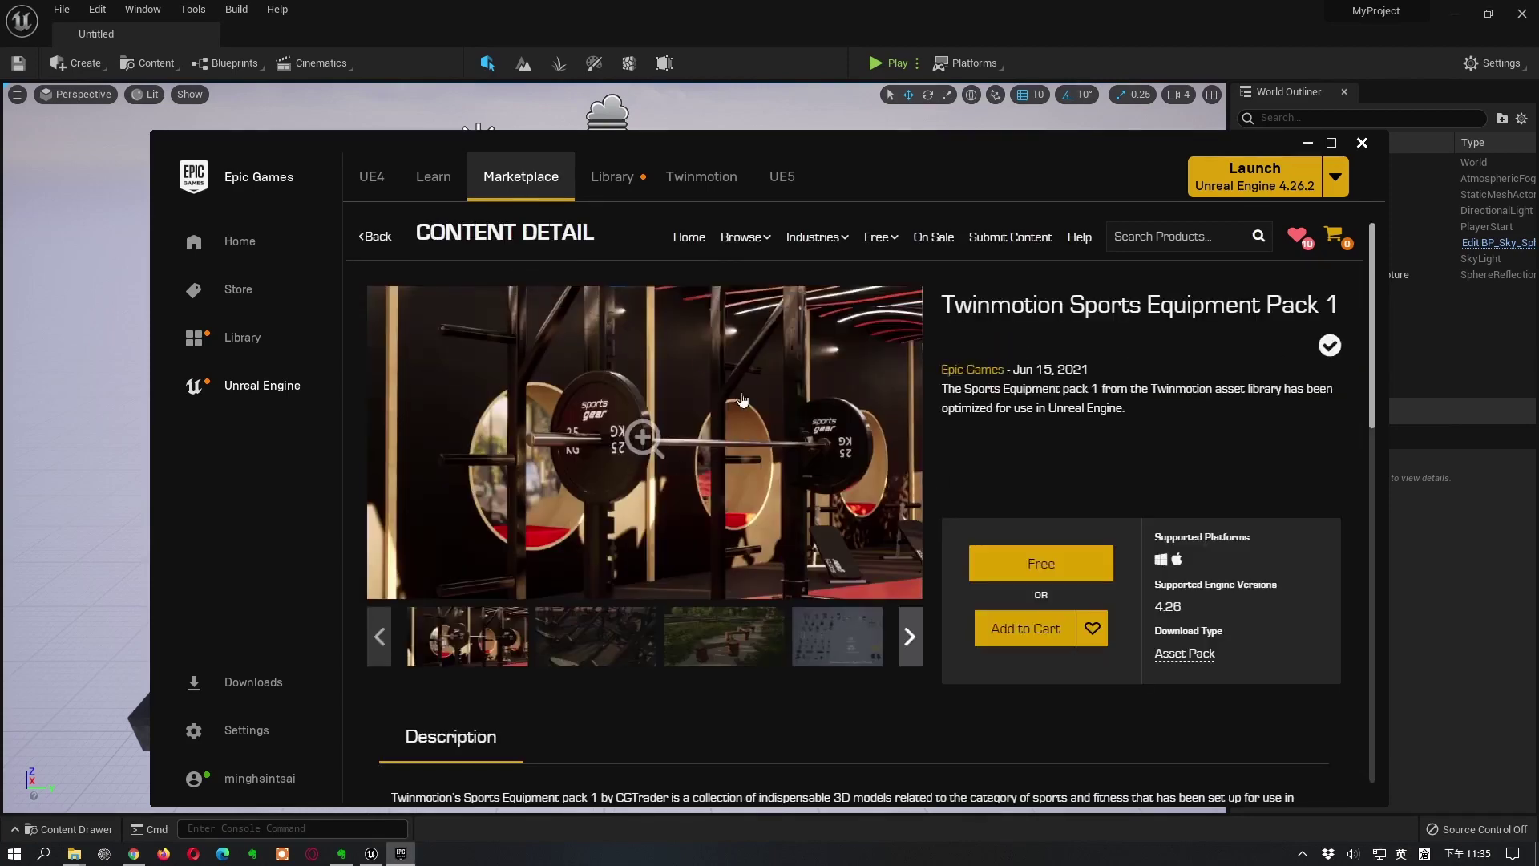
click(651, 440)
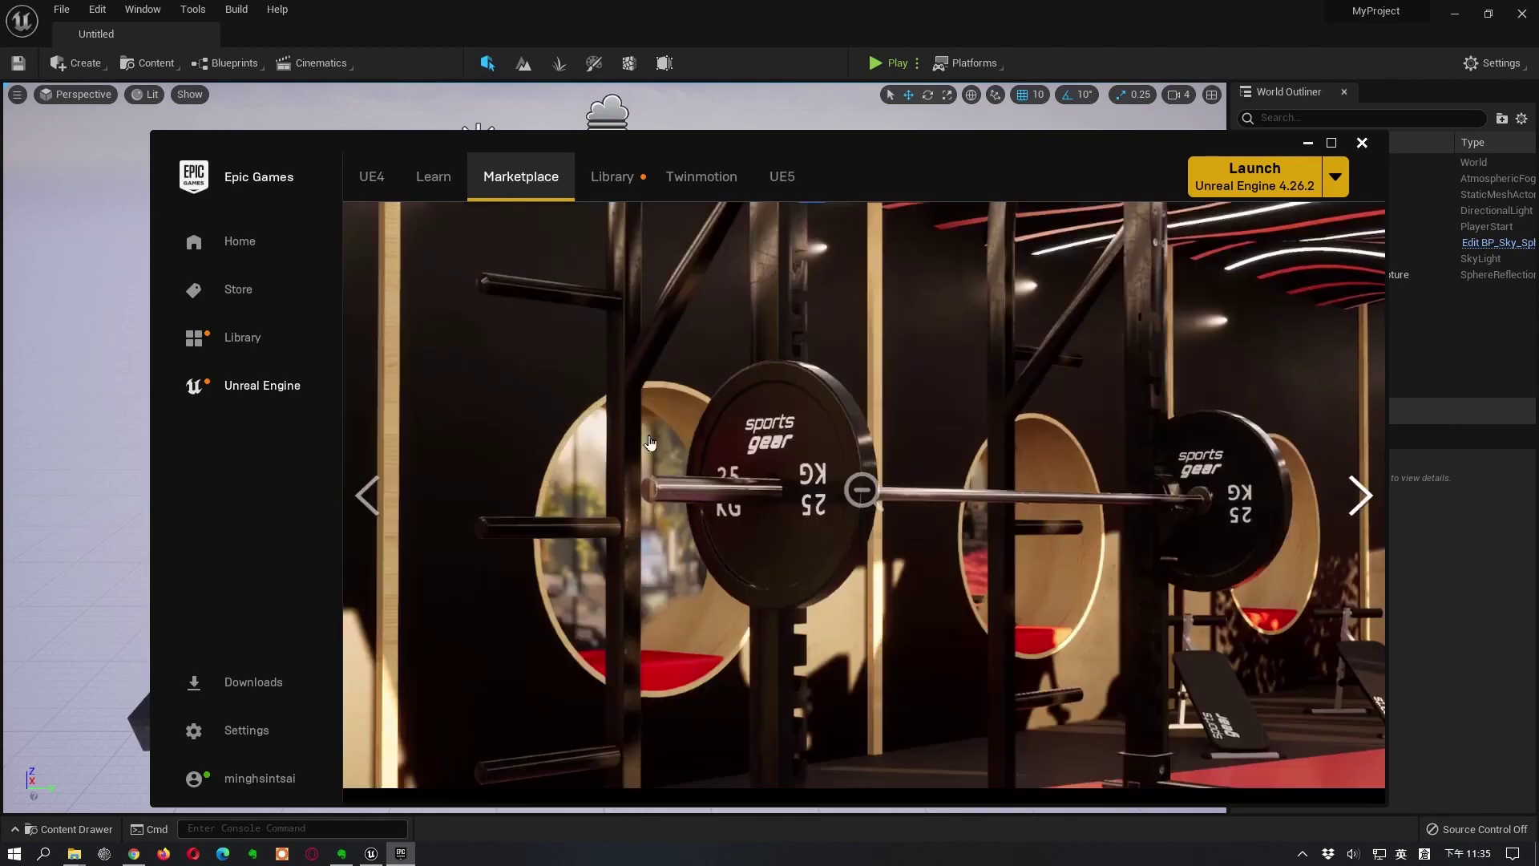
click(1359, 497)
click(1359, 497)
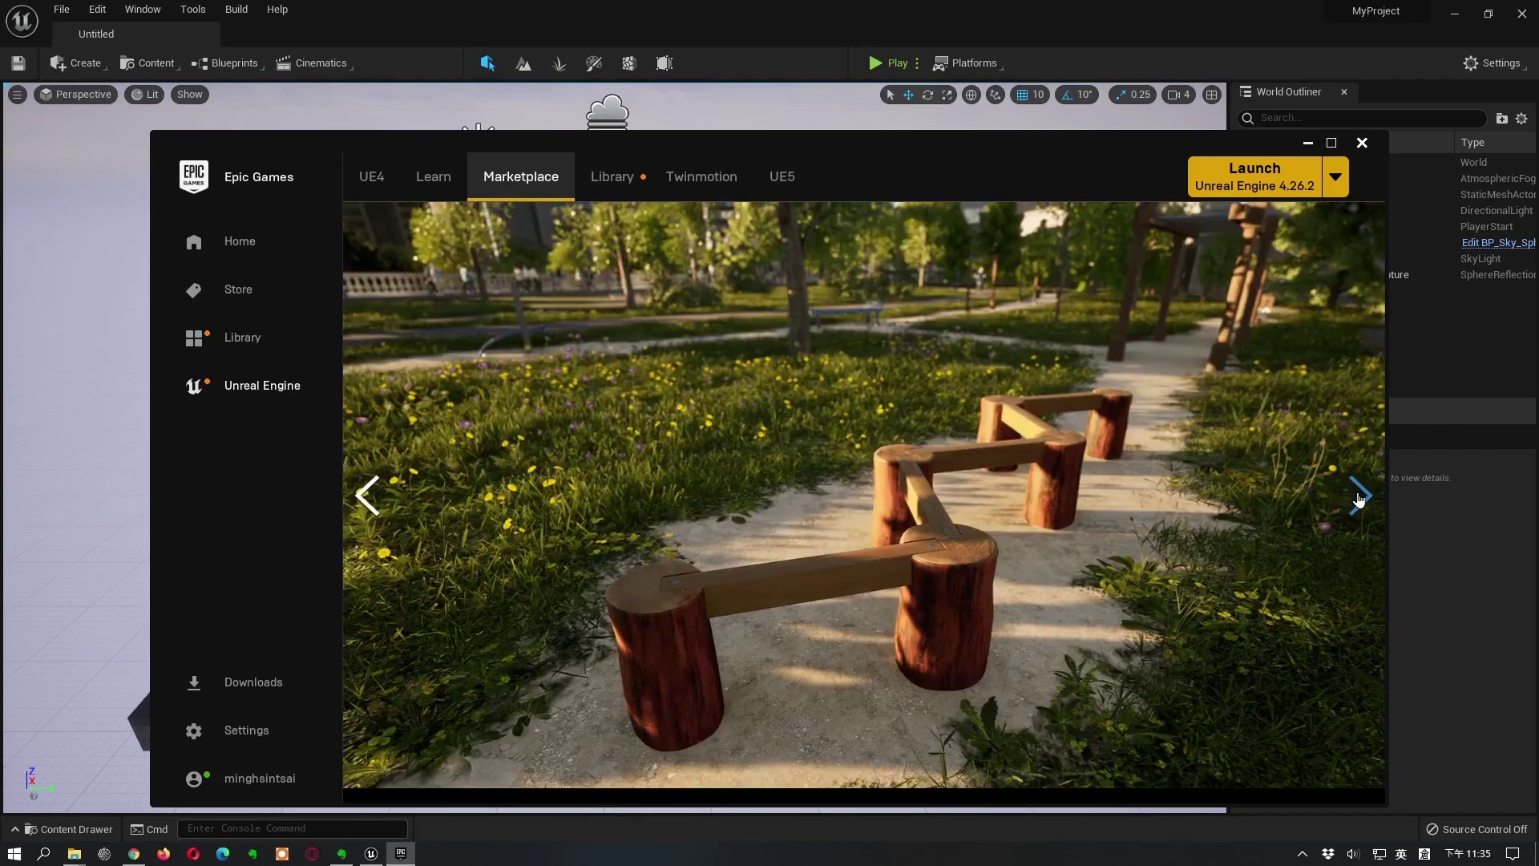
click(1359, 497)
click(1359, 497)
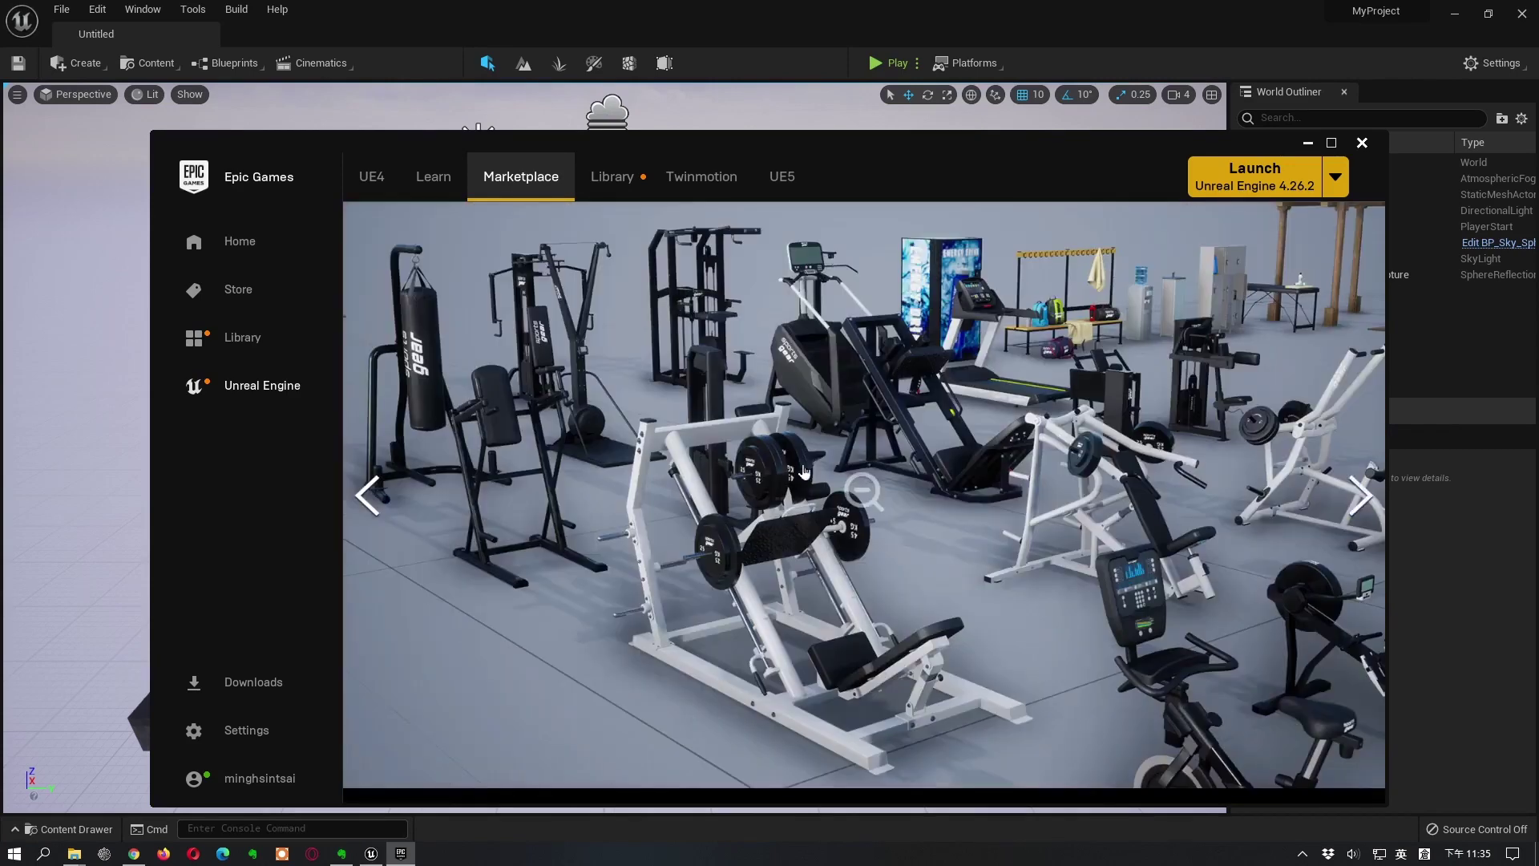
click(858, 485)
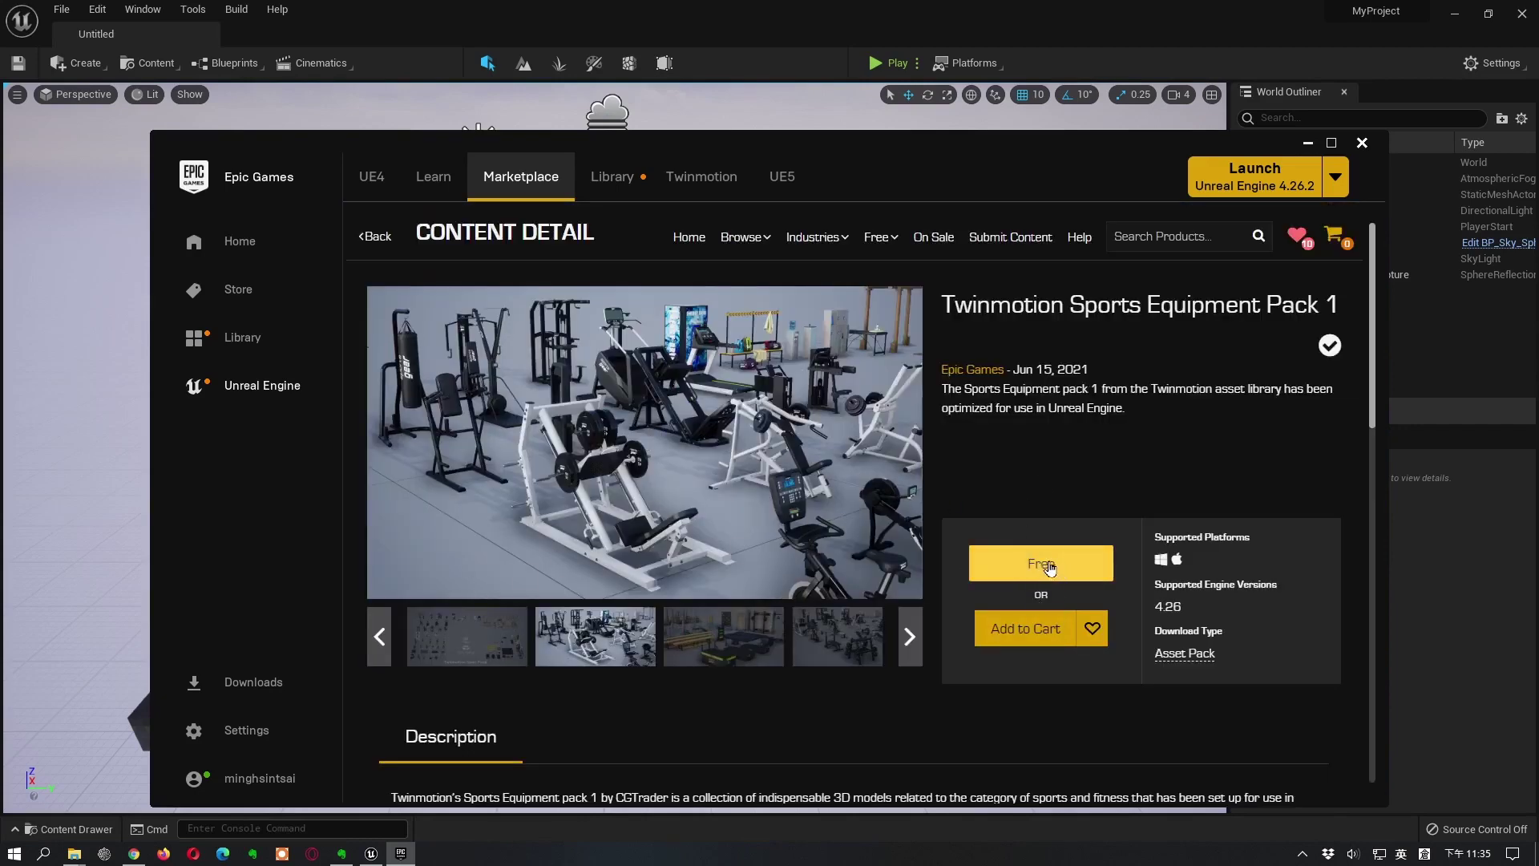
Acquire Twinmotion Sports Equipment Pack 1 for free.
click(1020, 563)
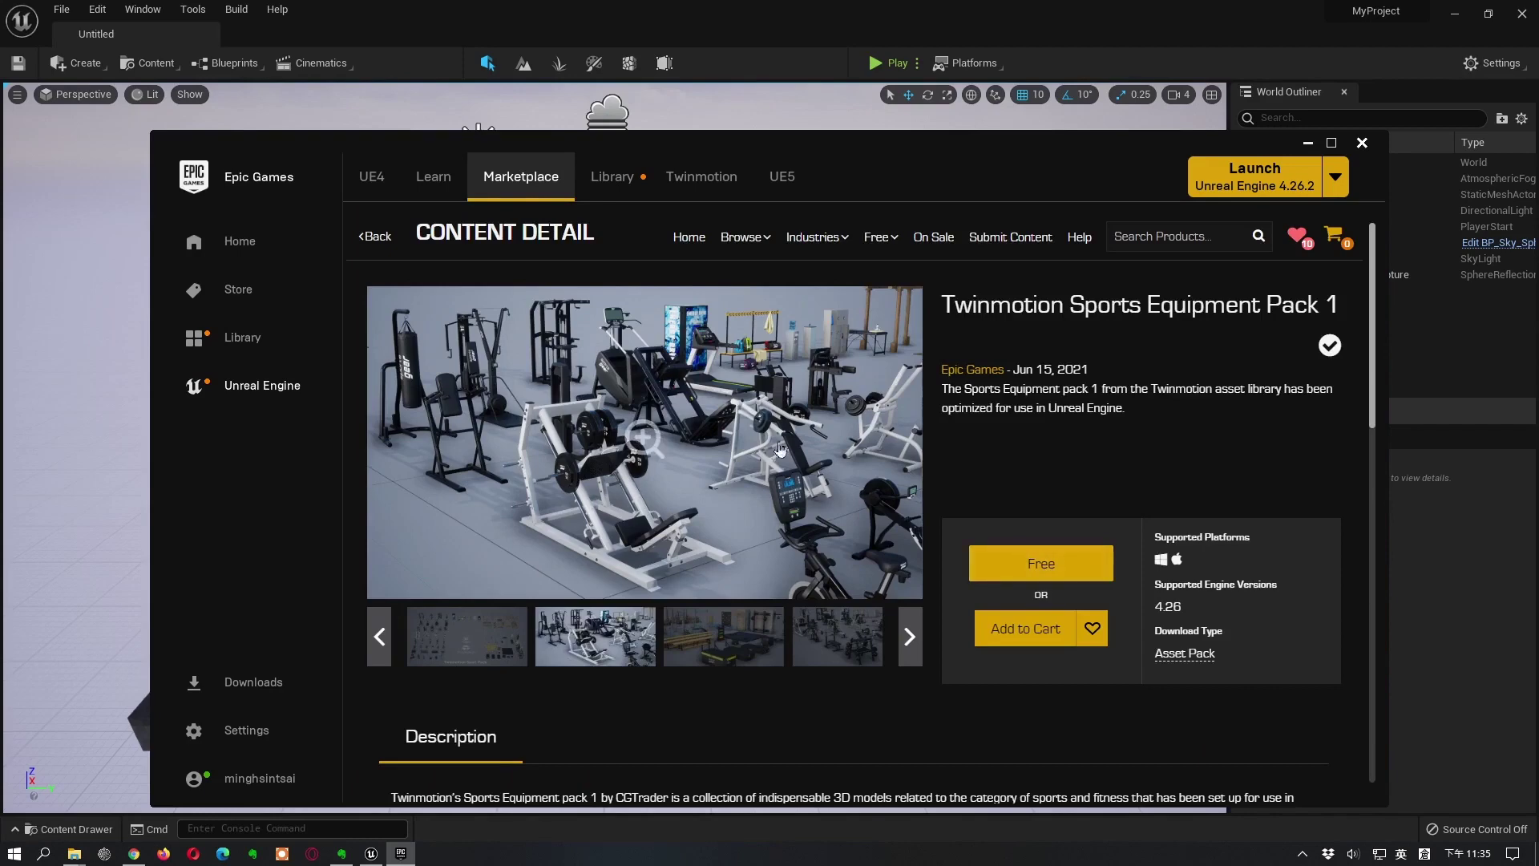
click(1062, 564)
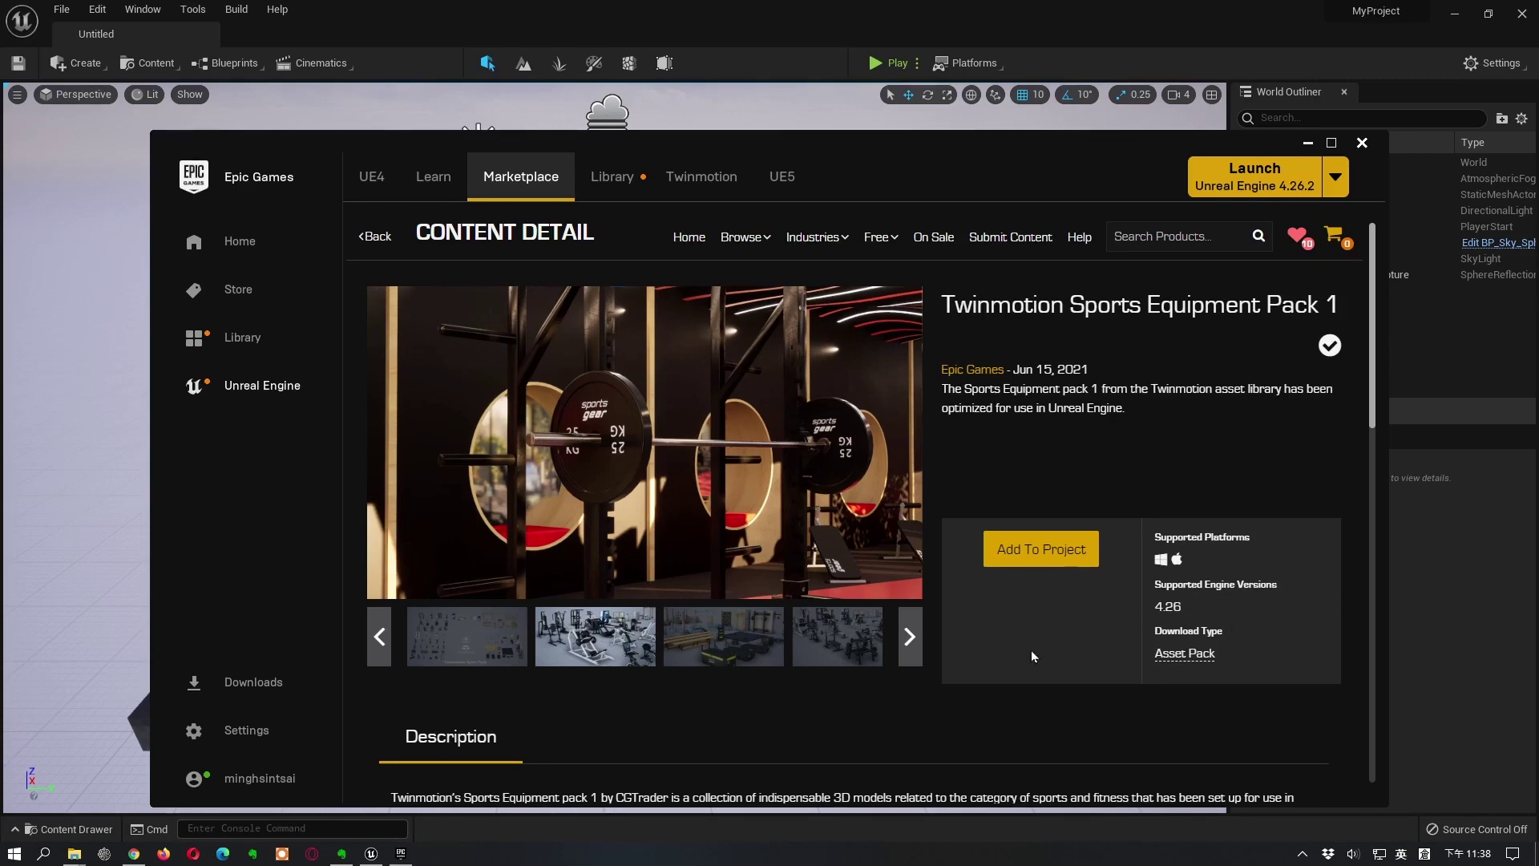
Start adding the sports equipment pack to a project, show all projects, and choose MyProject (5.0EA) as the target.
click(1030, 554)
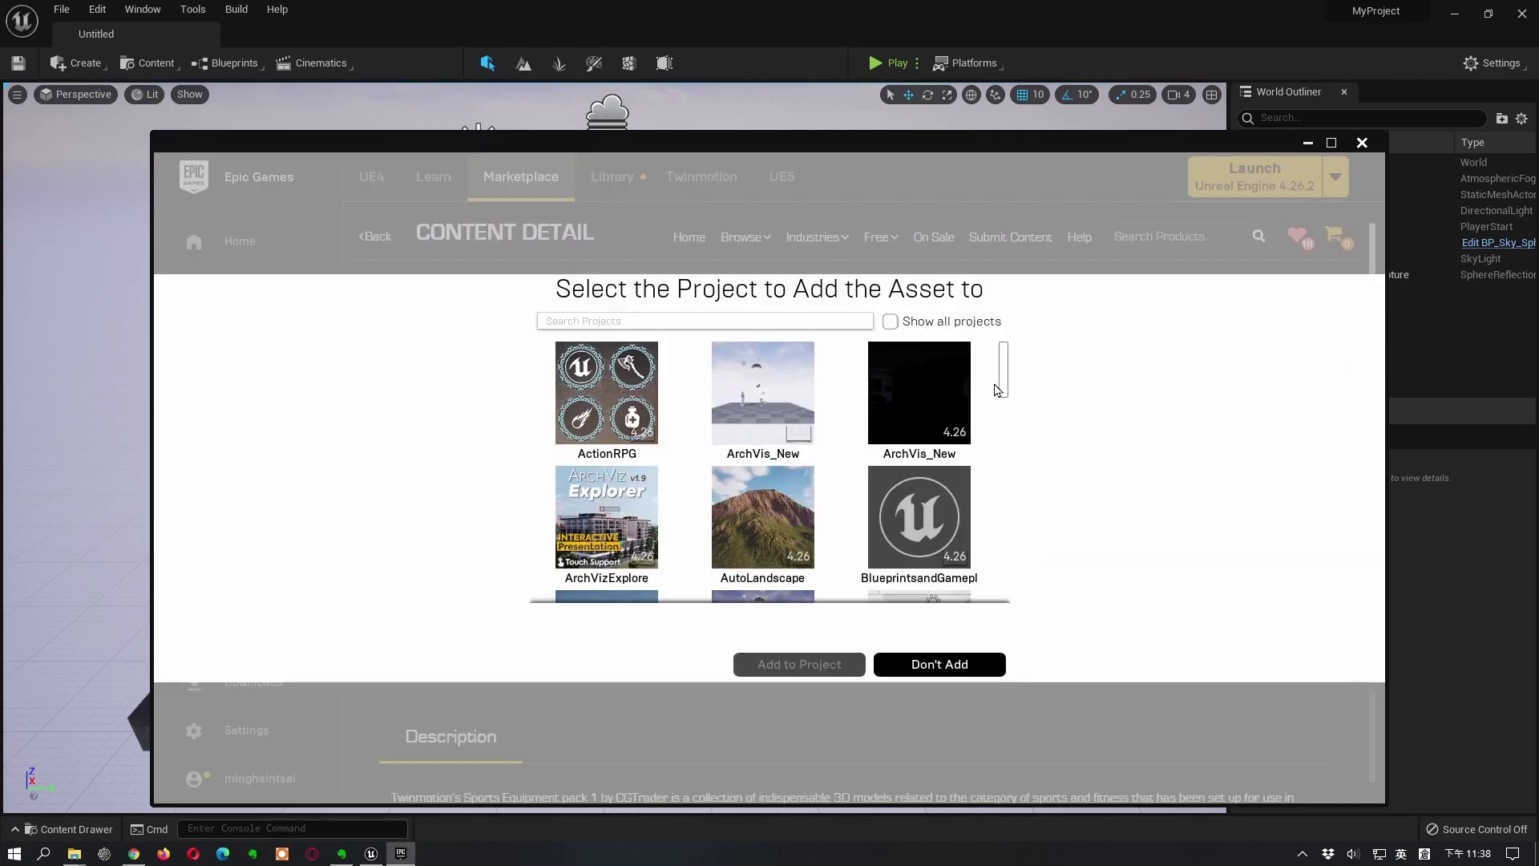
drag(1004, 395, 1007, 591)
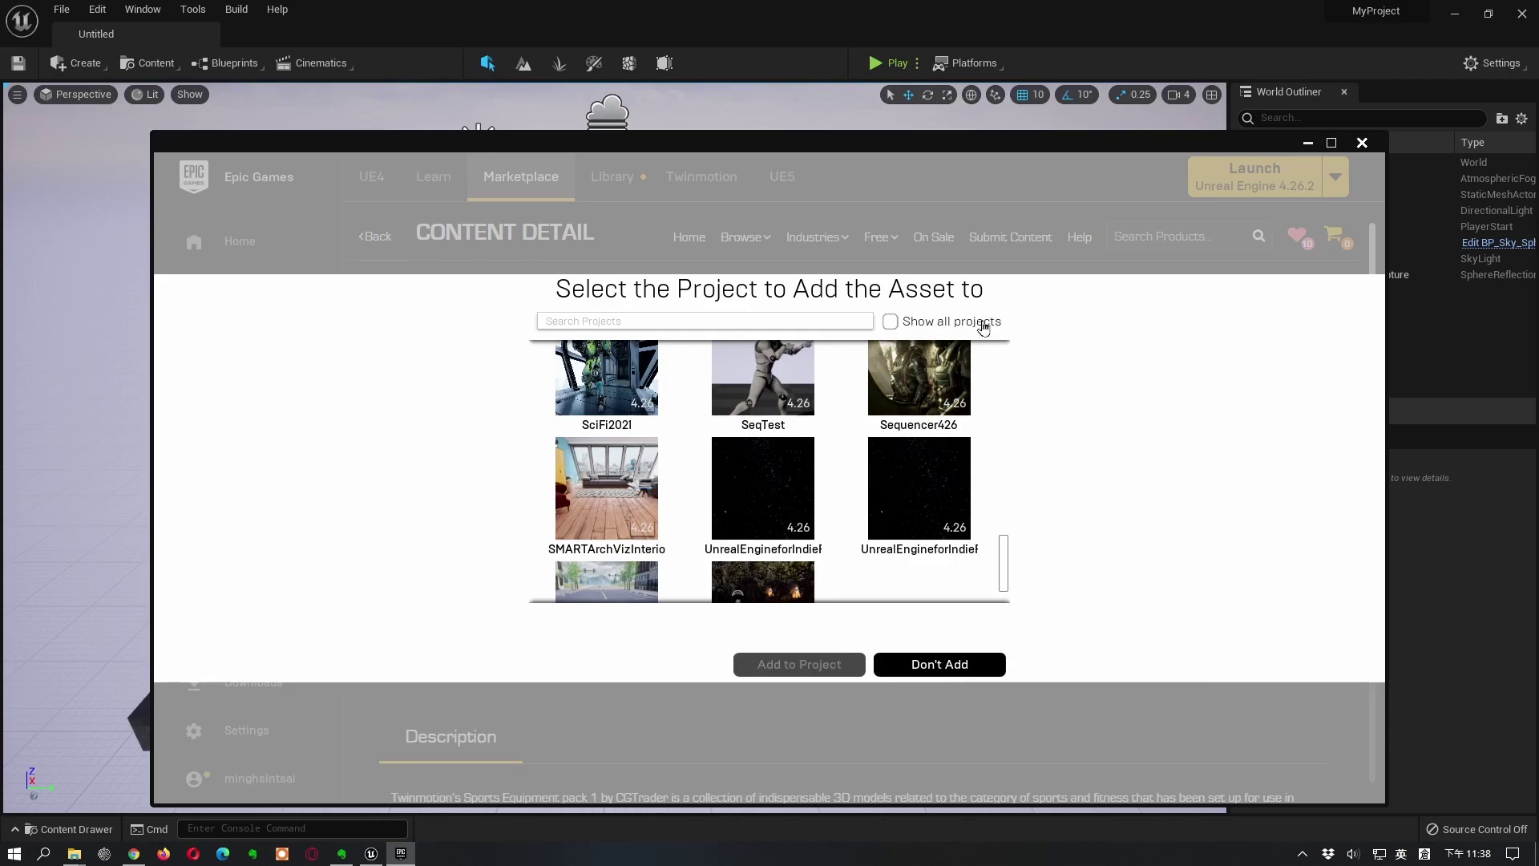
click(890, 321)
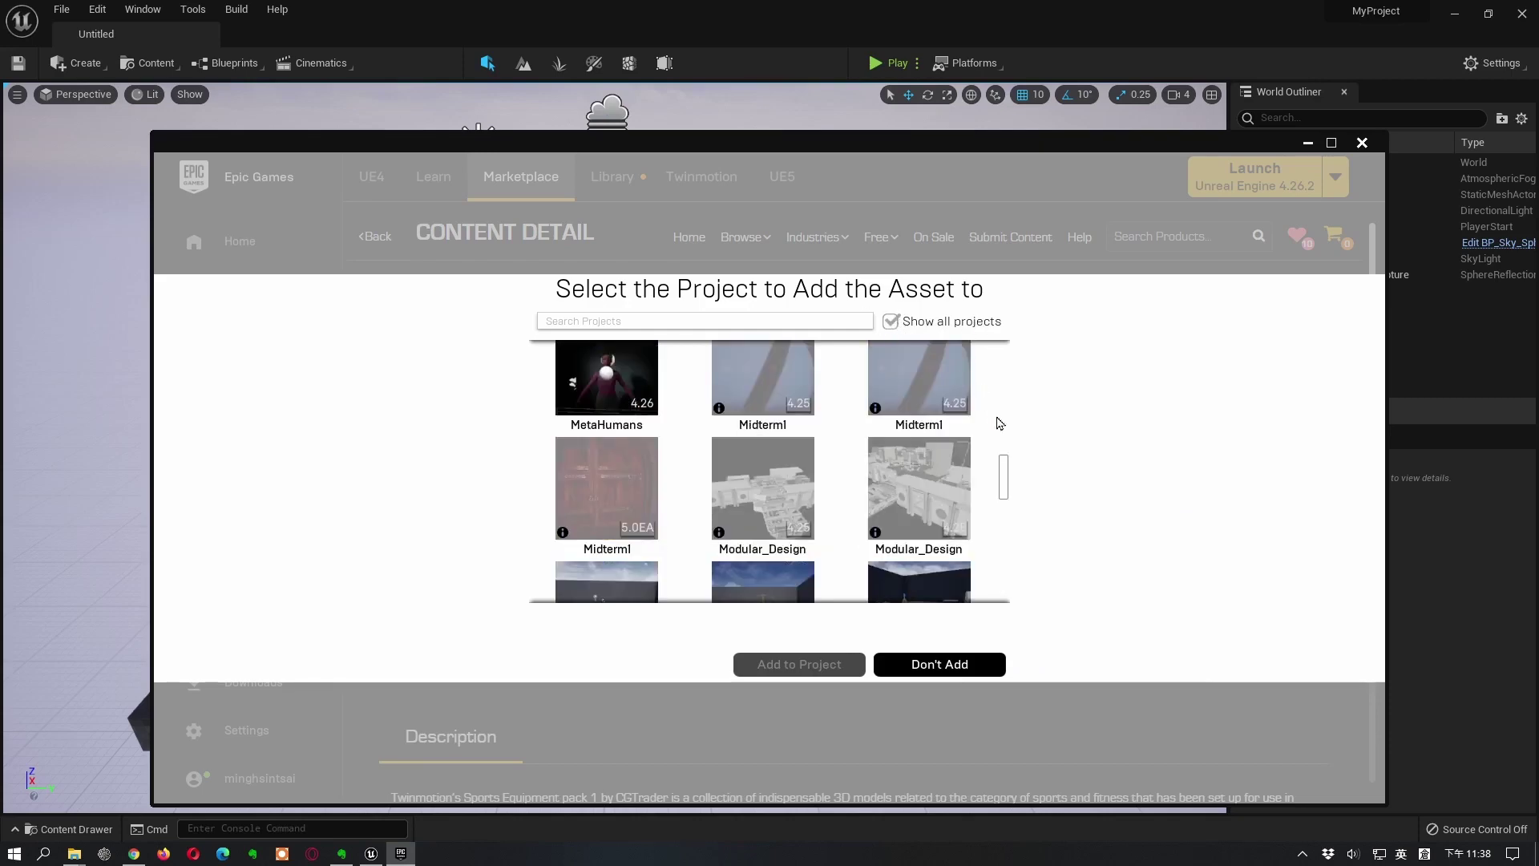
scroll(1002, 494, down, 3)
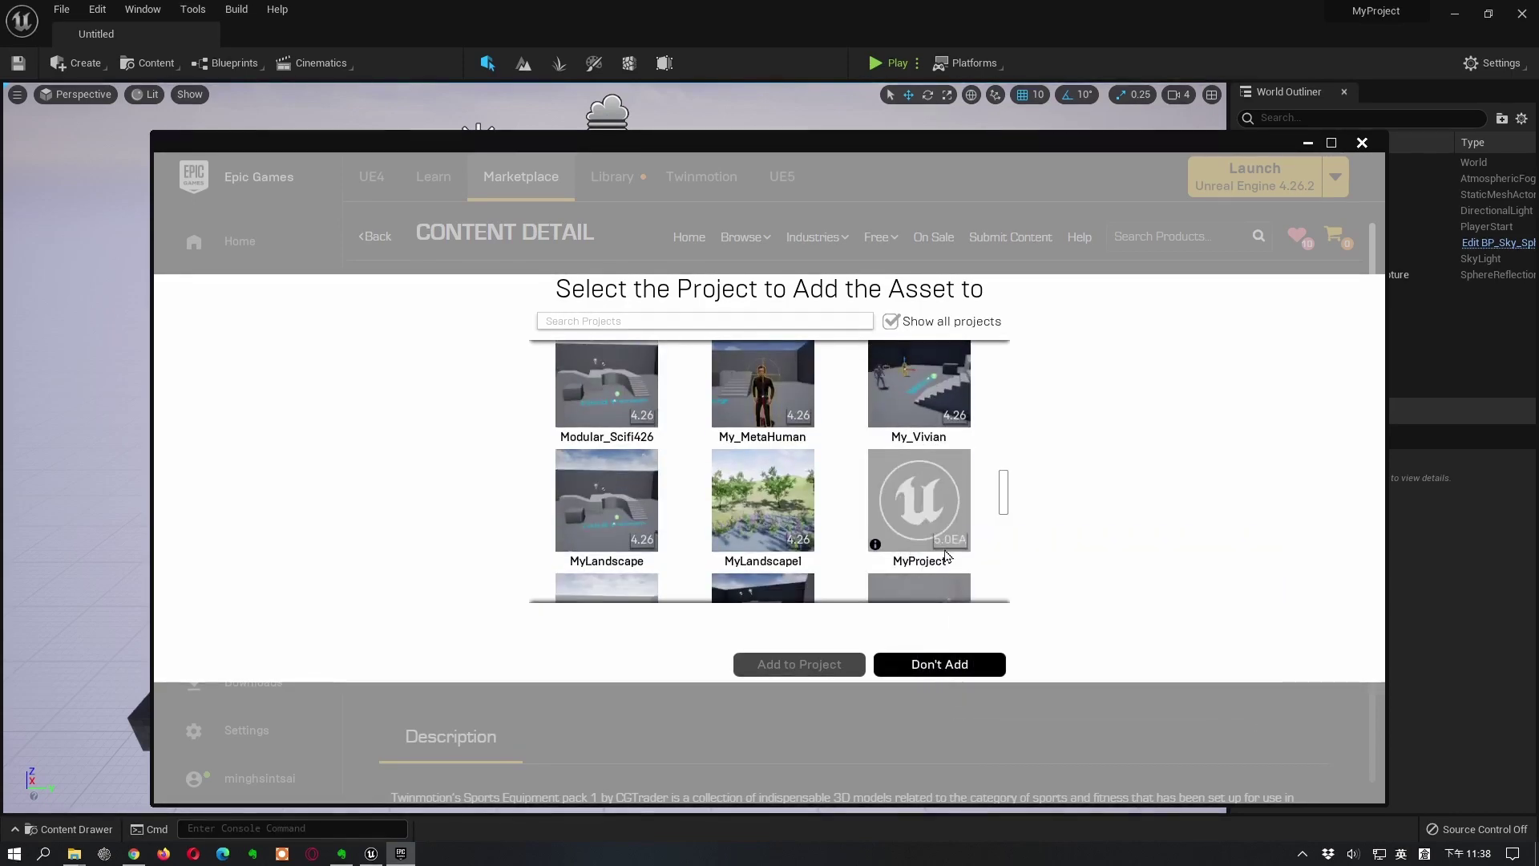
mouse_move(941, 547)
scroll(1004, 490, down, 5)
scroll(998, 509, up, 6)
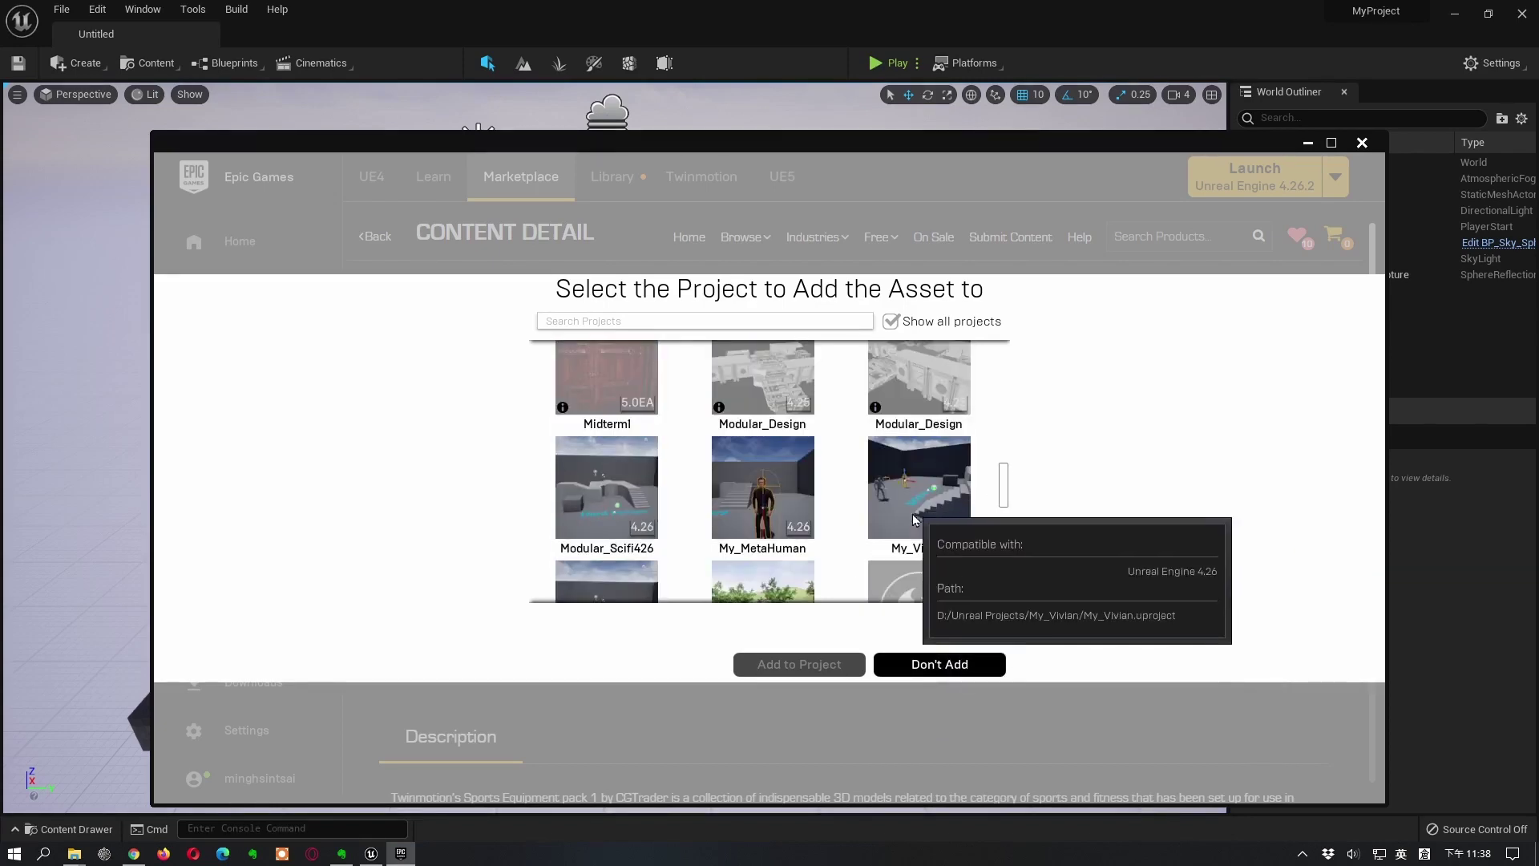
scroll(883, 513, down, 2)
click(883, 513)
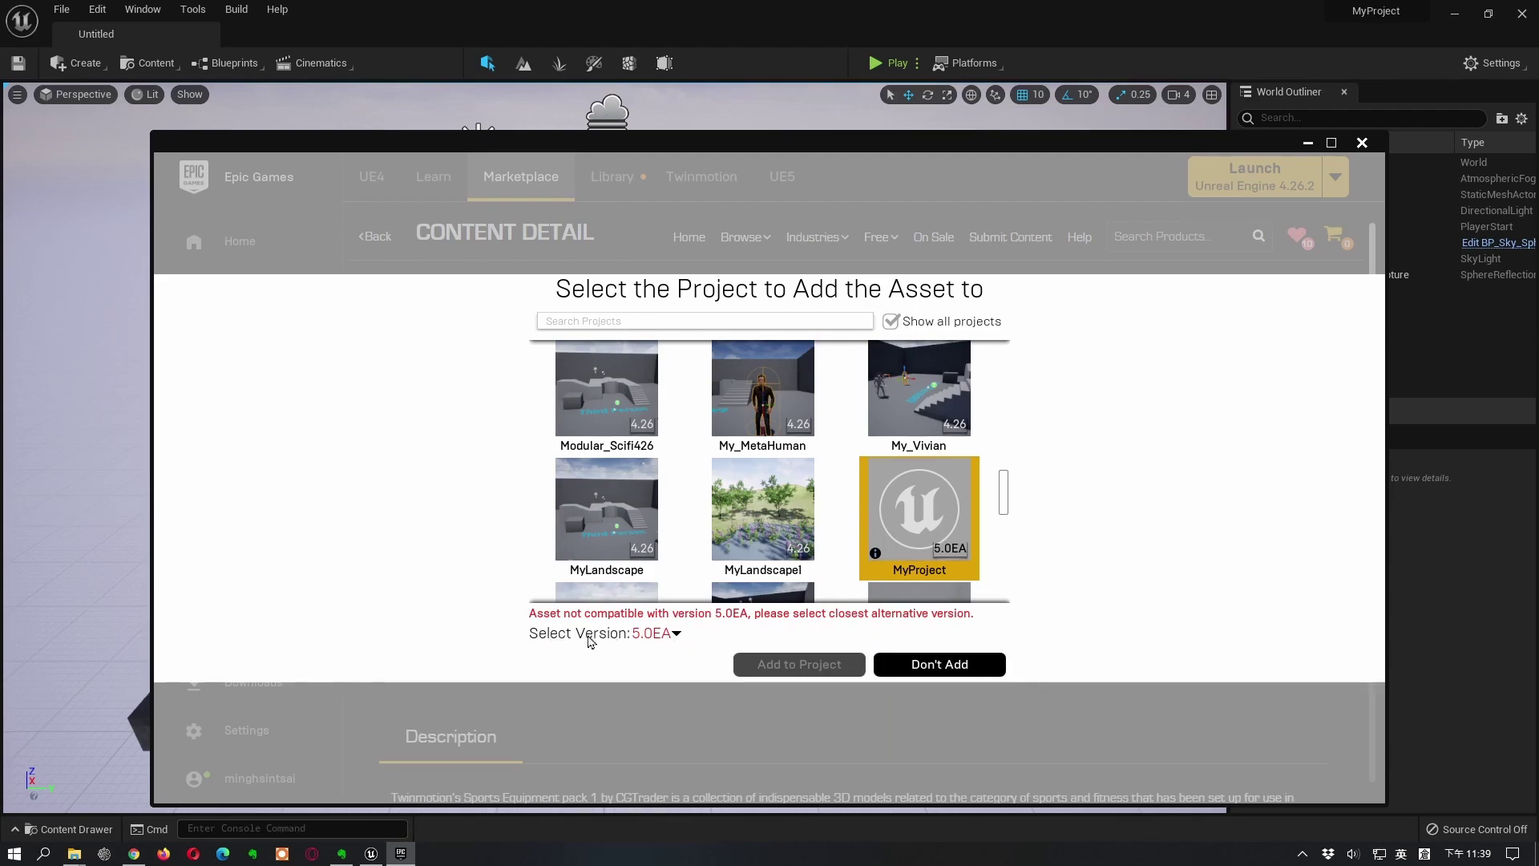
Set the asset version to 4.26 and add the sports equipment pack to MyProject.
click(677, 634)
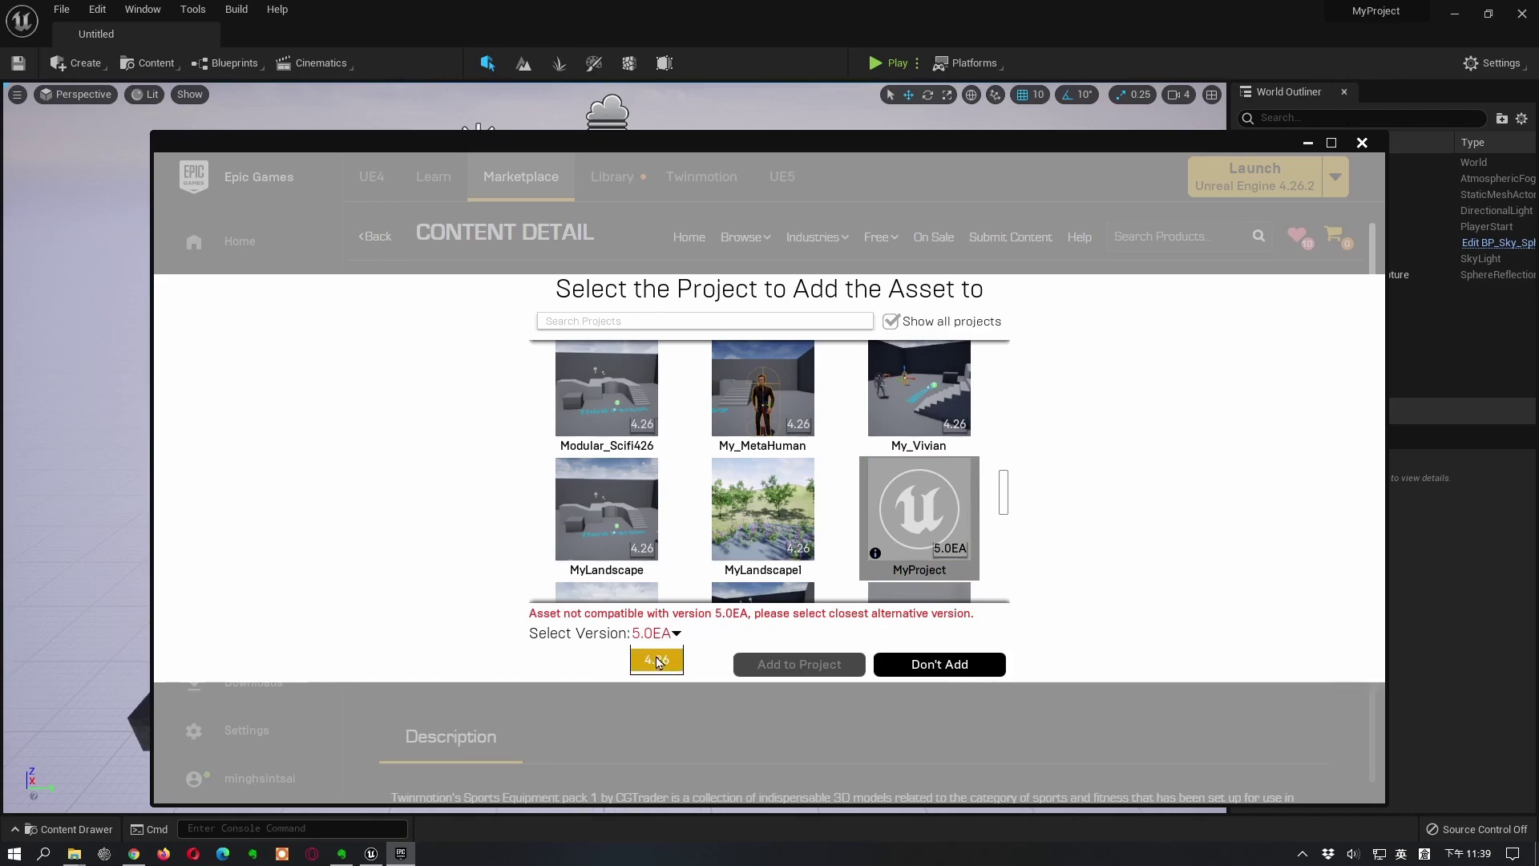
click(657, 662)
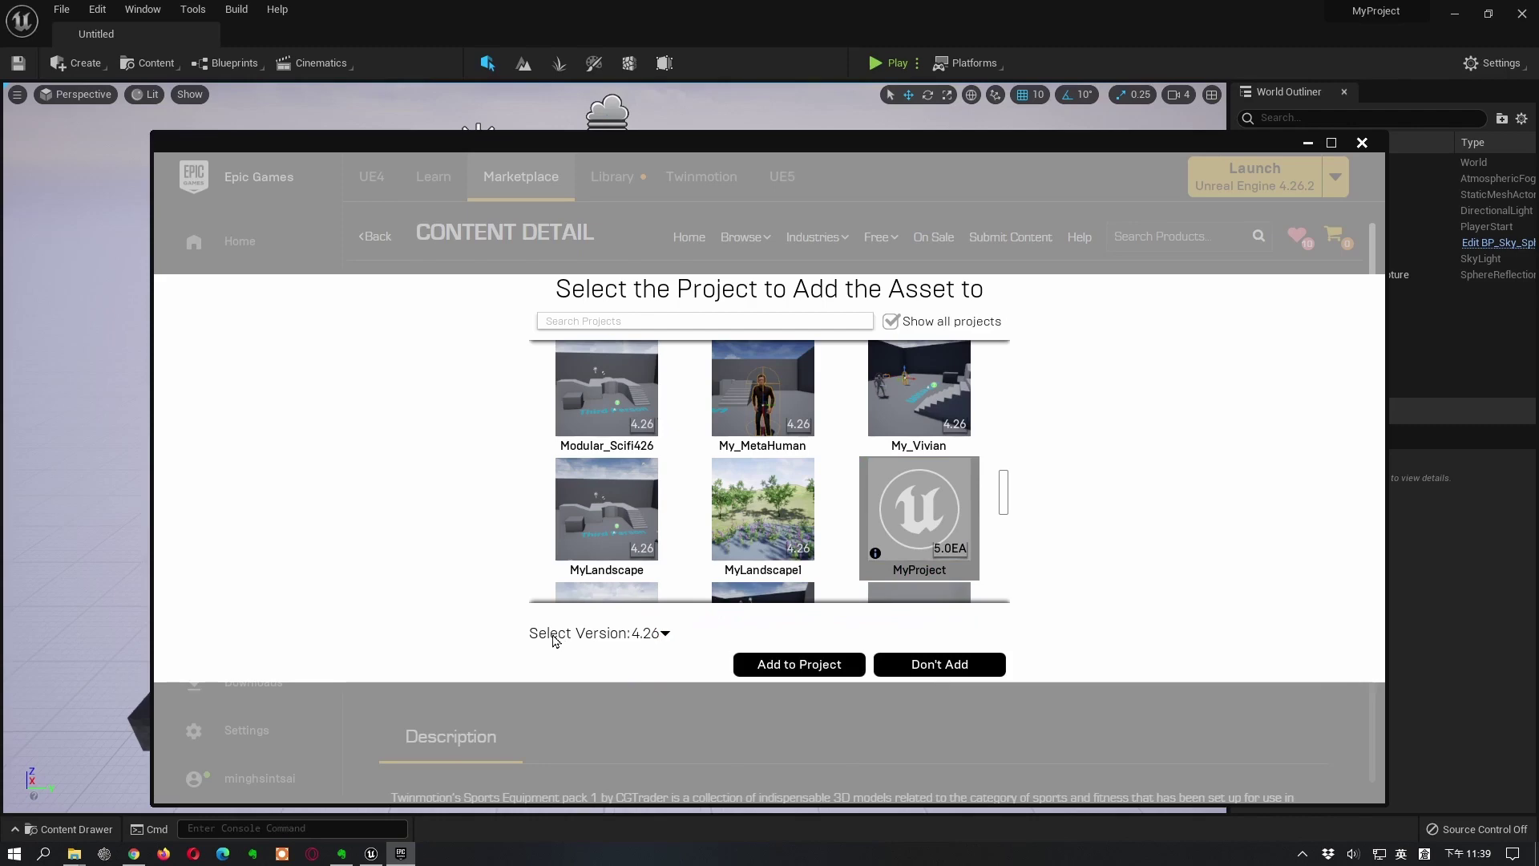
click(782, 667)
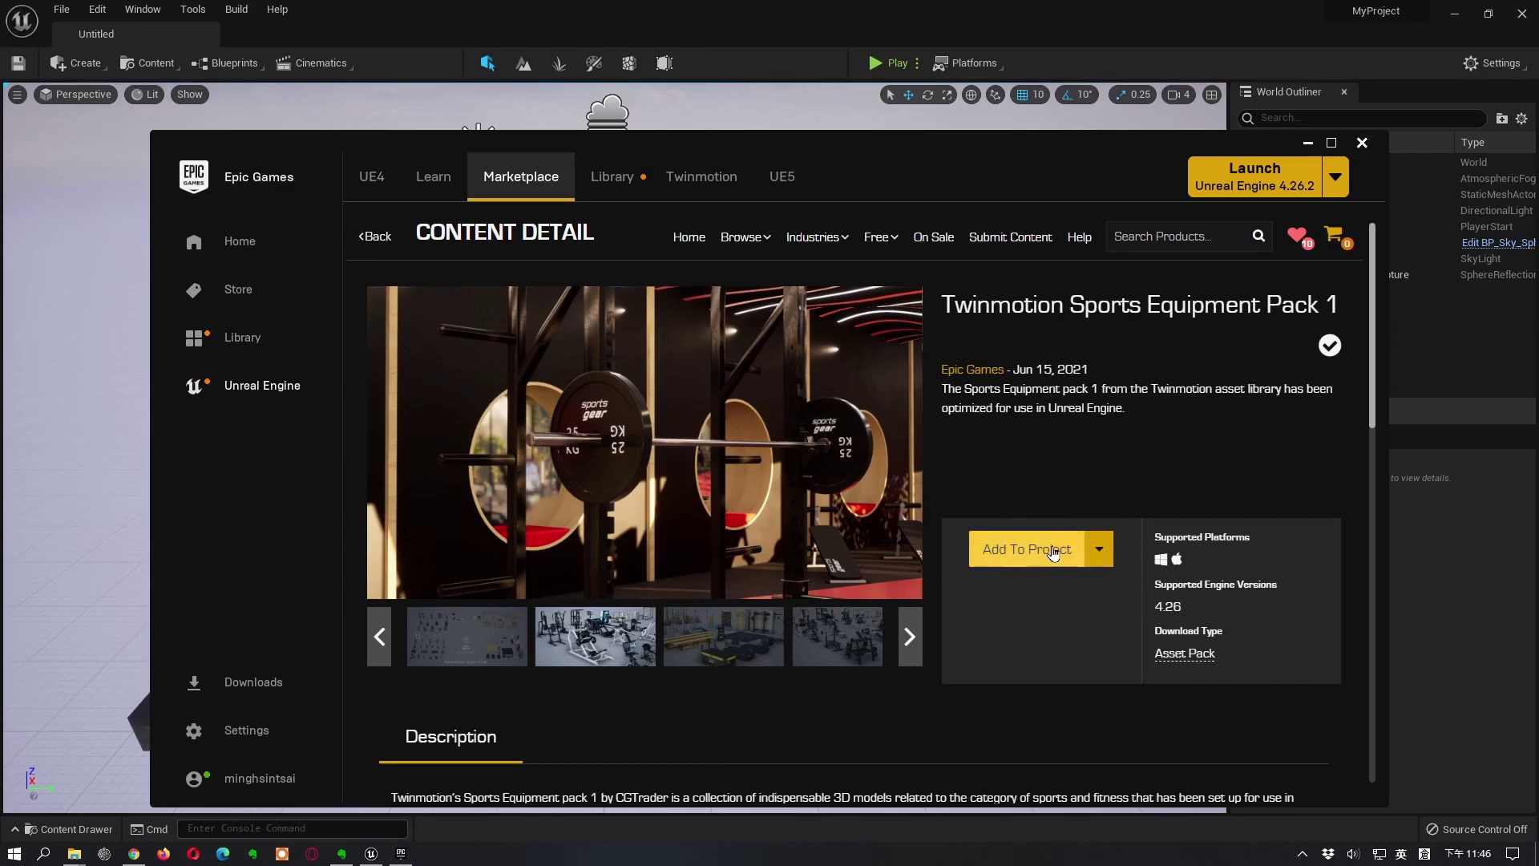
Check the extra options for the pack's local content, and switch back to the Unreal Editor.
click(1099, 559)
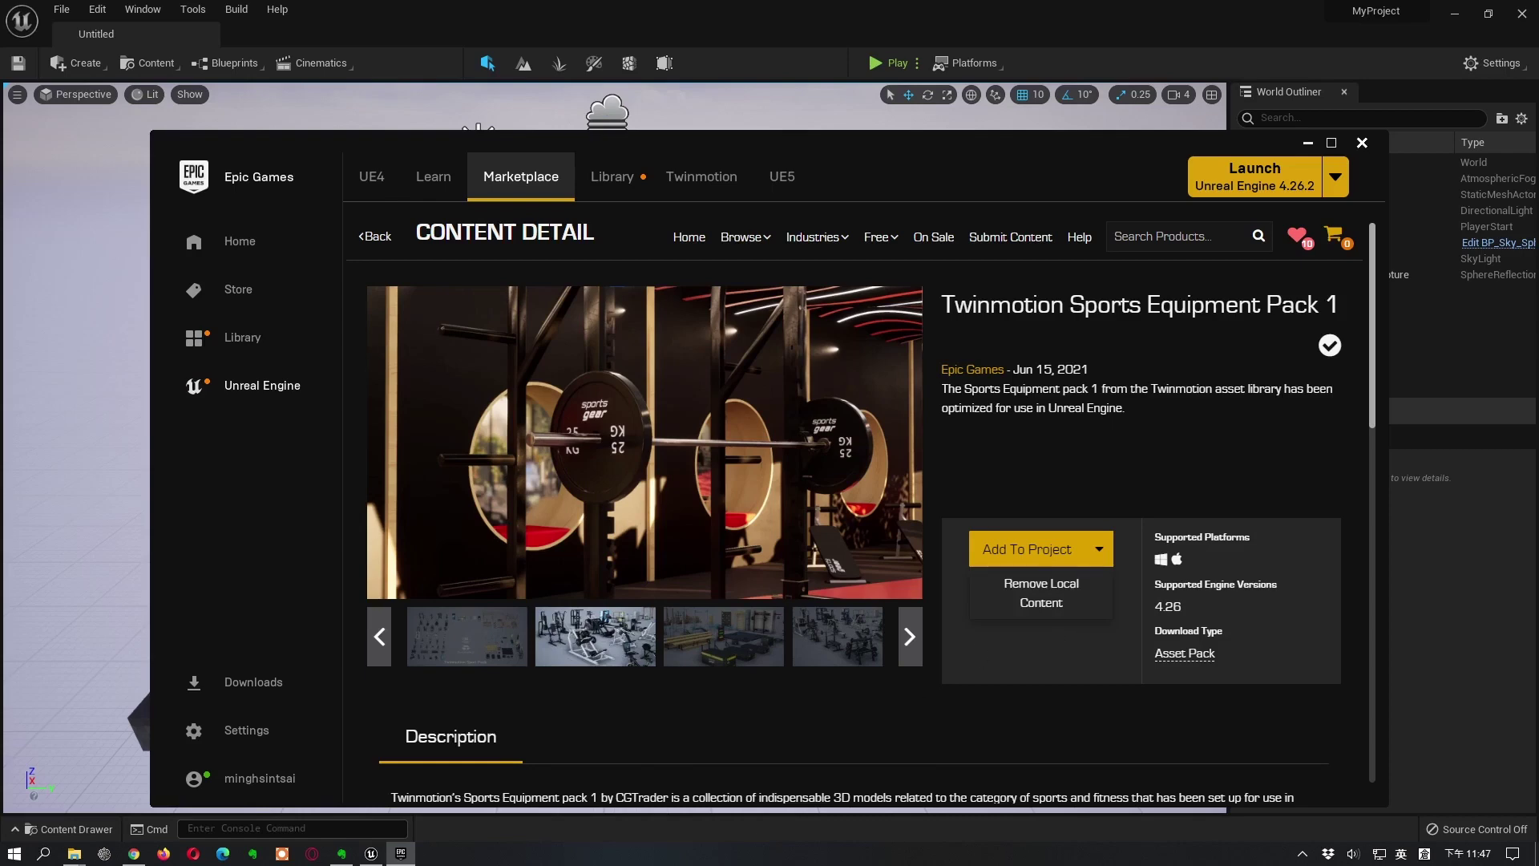
key(Escape)
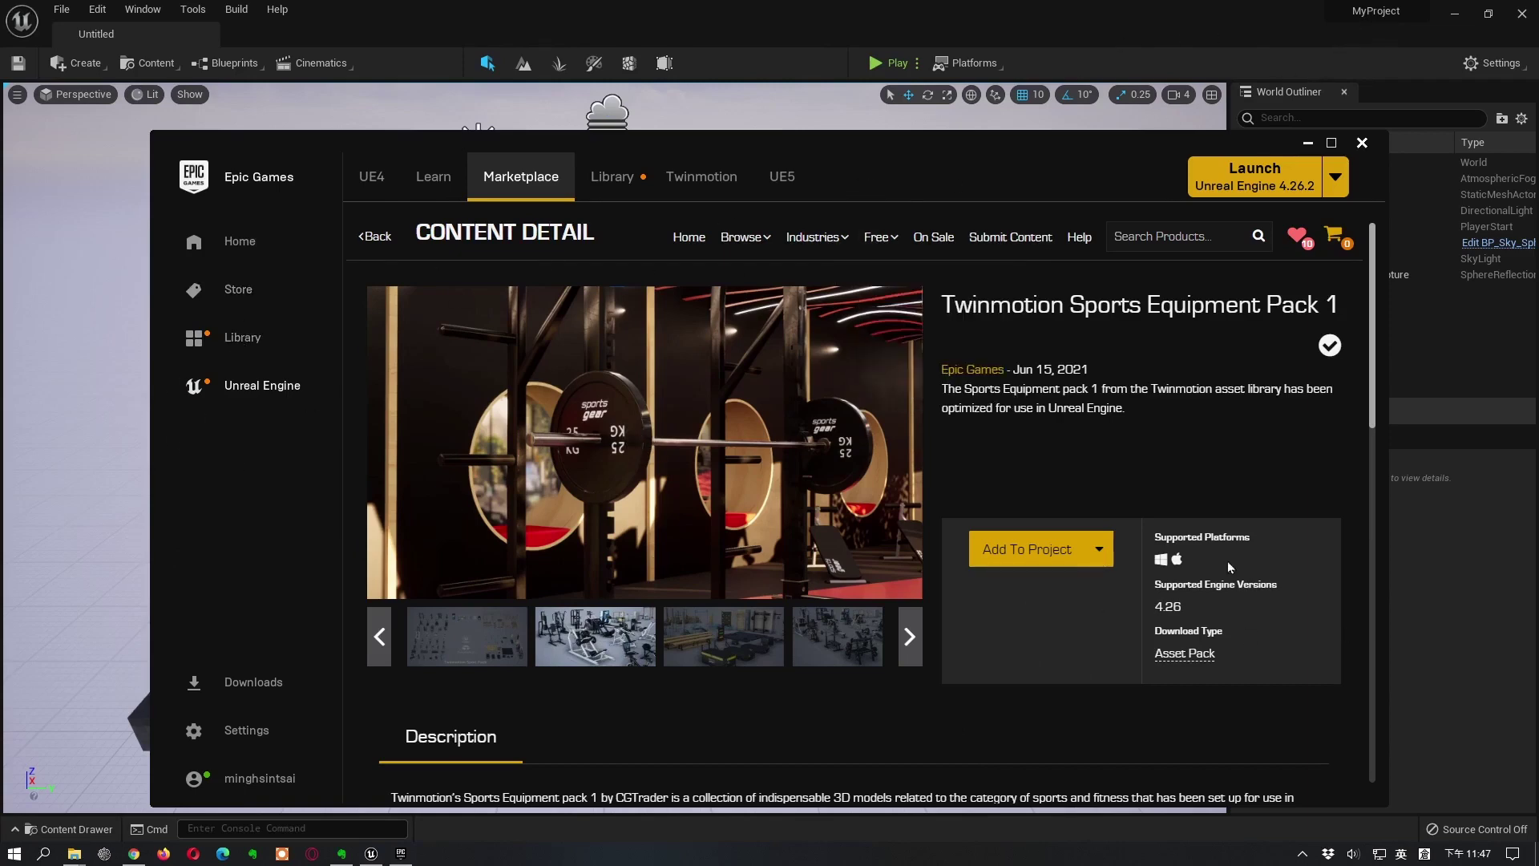
click(1470, 628)
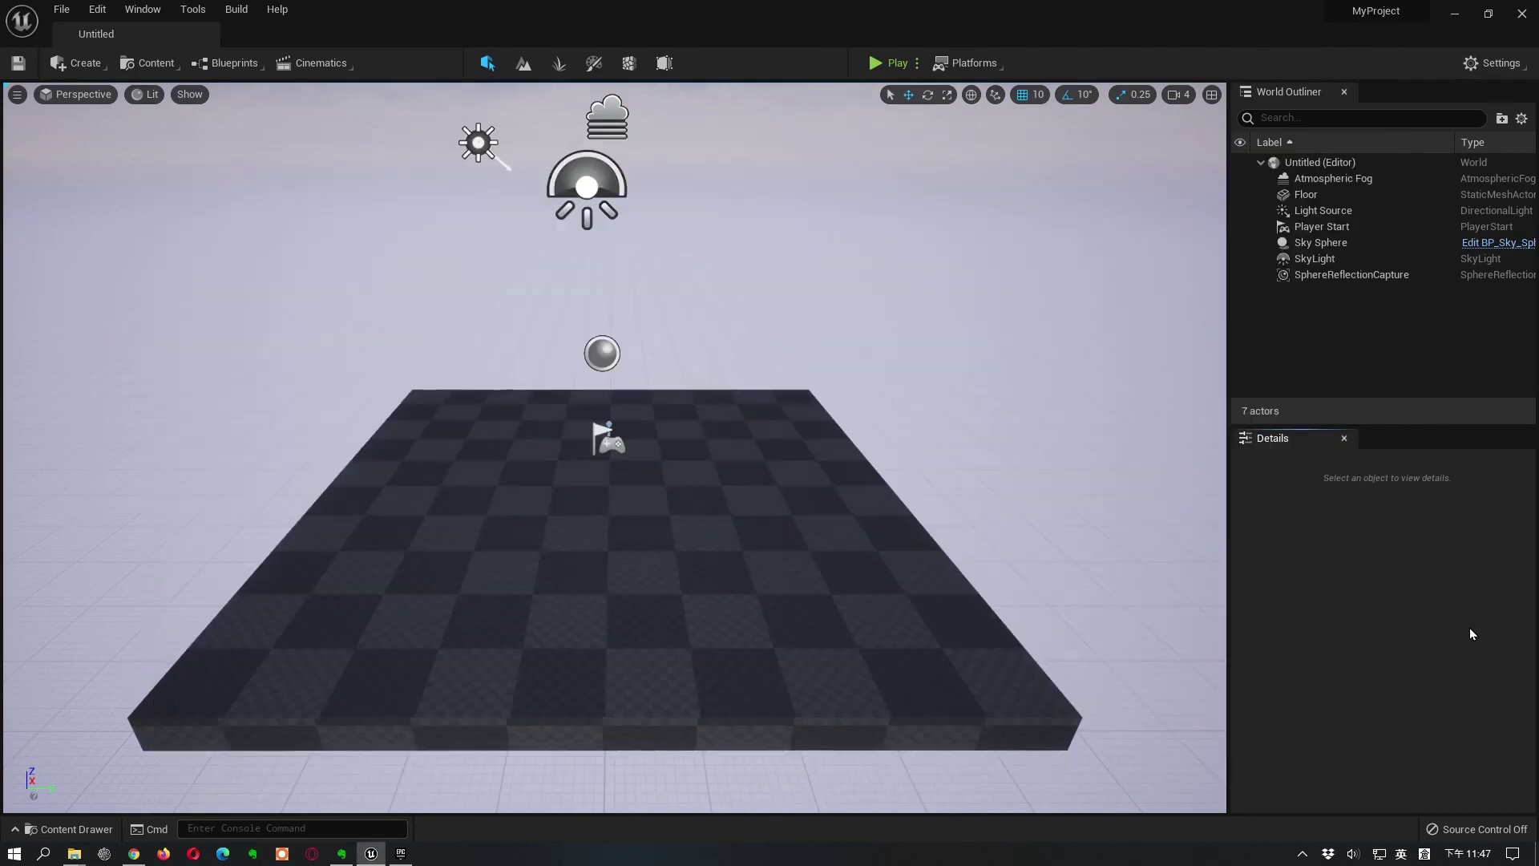
Open the TMSportPack > sport > meshes folder in the Content Drawer.
click(71, 829)
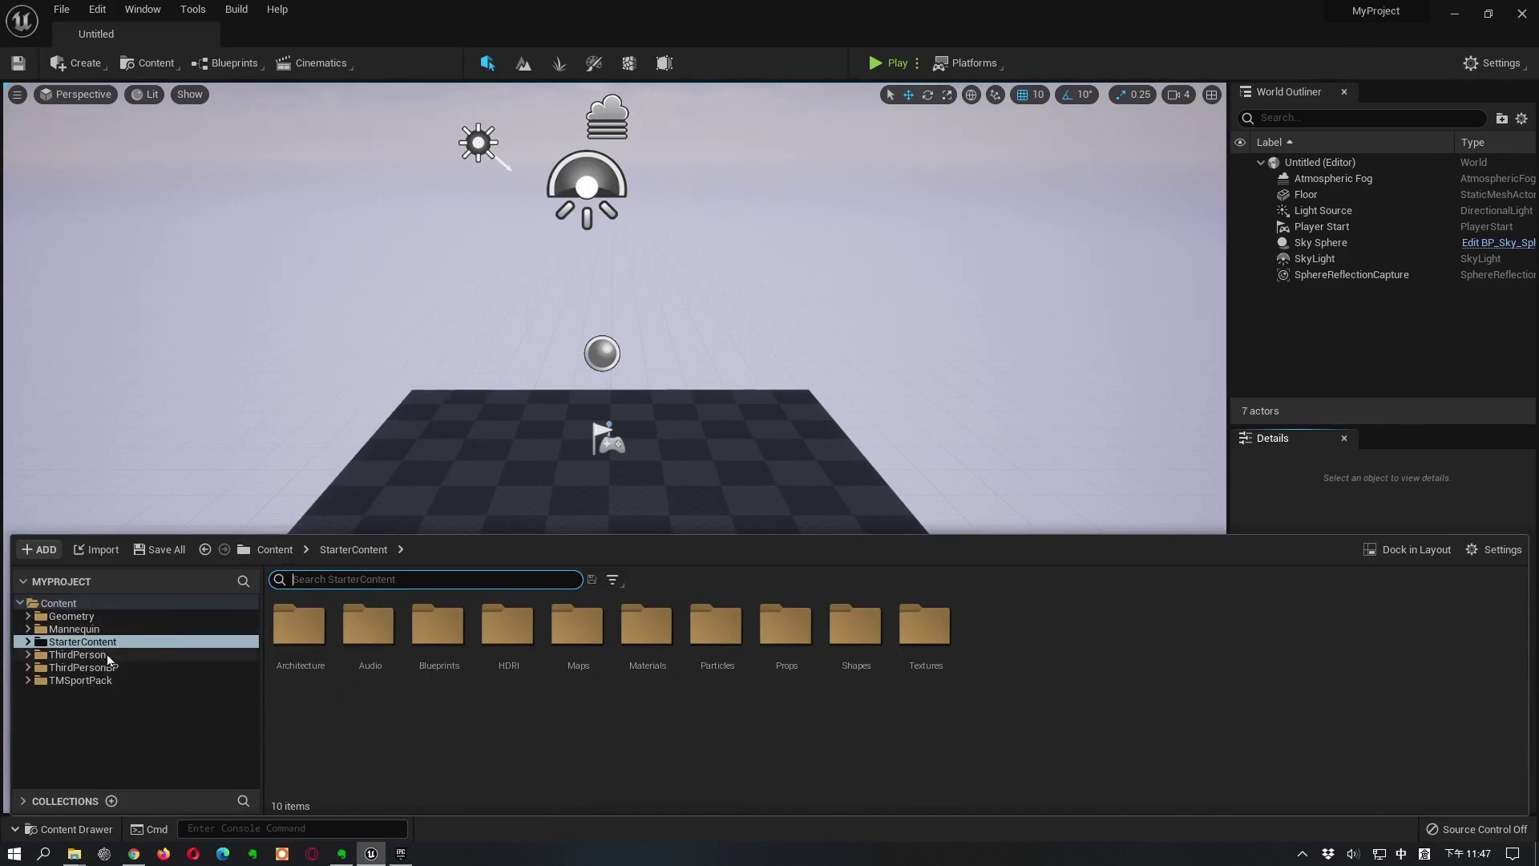
click(75, 682)
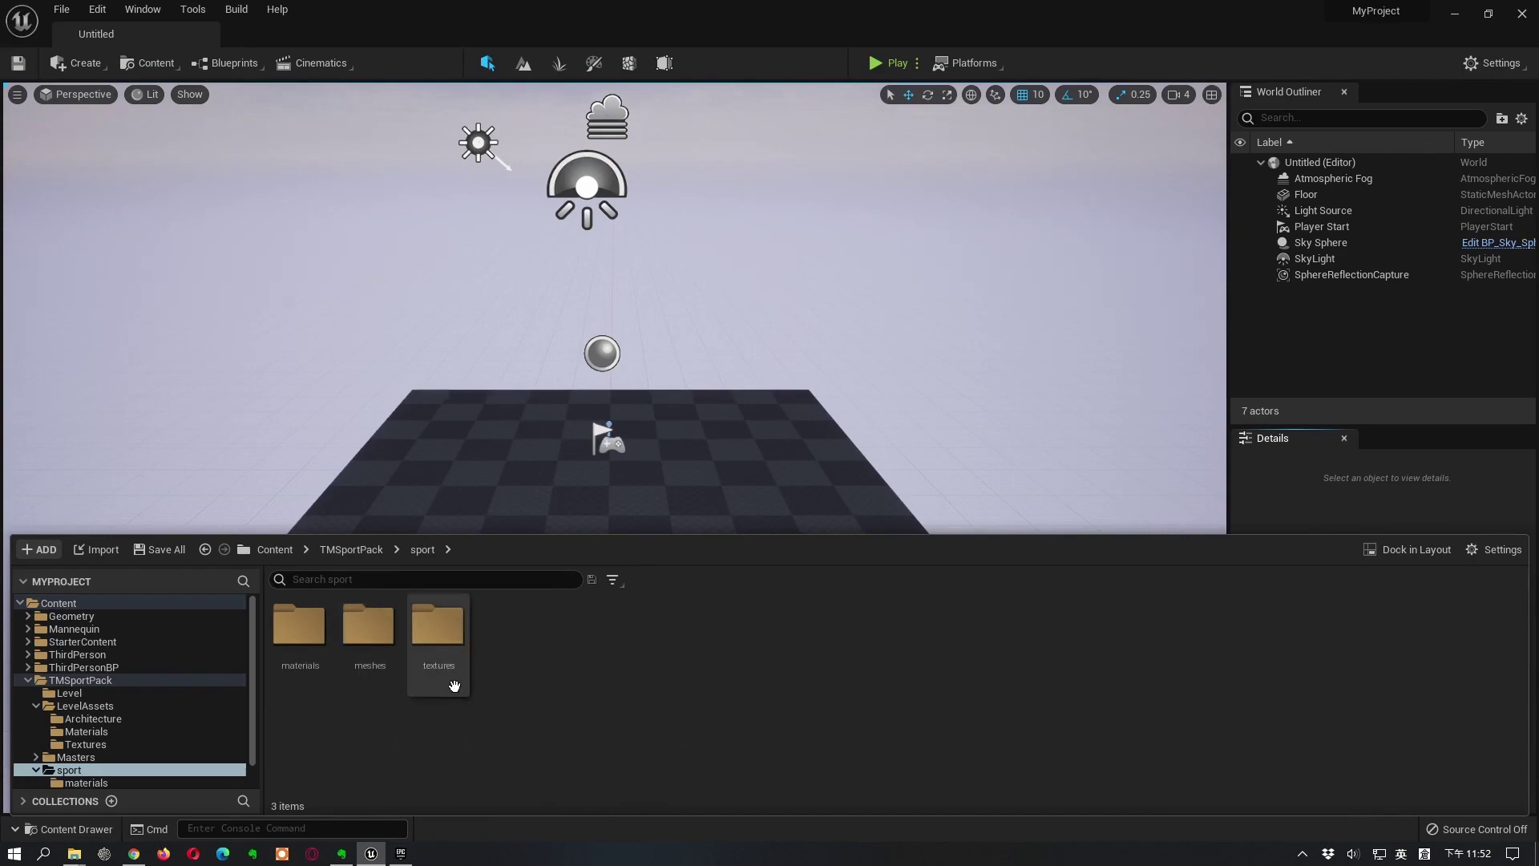
double_click(379, 635)
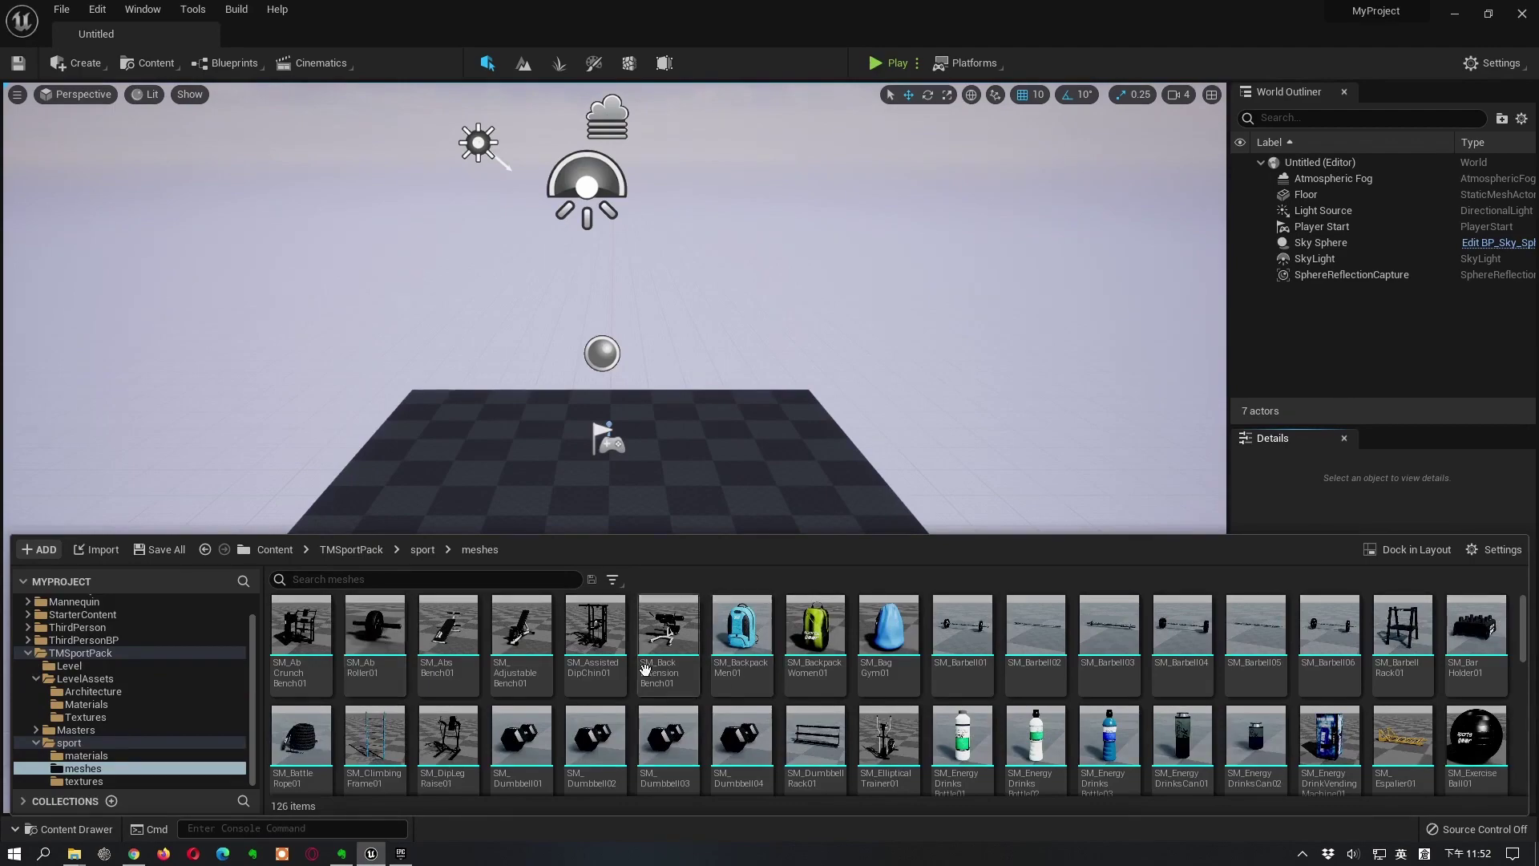
Find the SM_LatPullDown01 mesh in the meshes folder and place it on the floor in the level.
scroll(915, 691, down, 2)
scroll(1255, 718, down, 2)
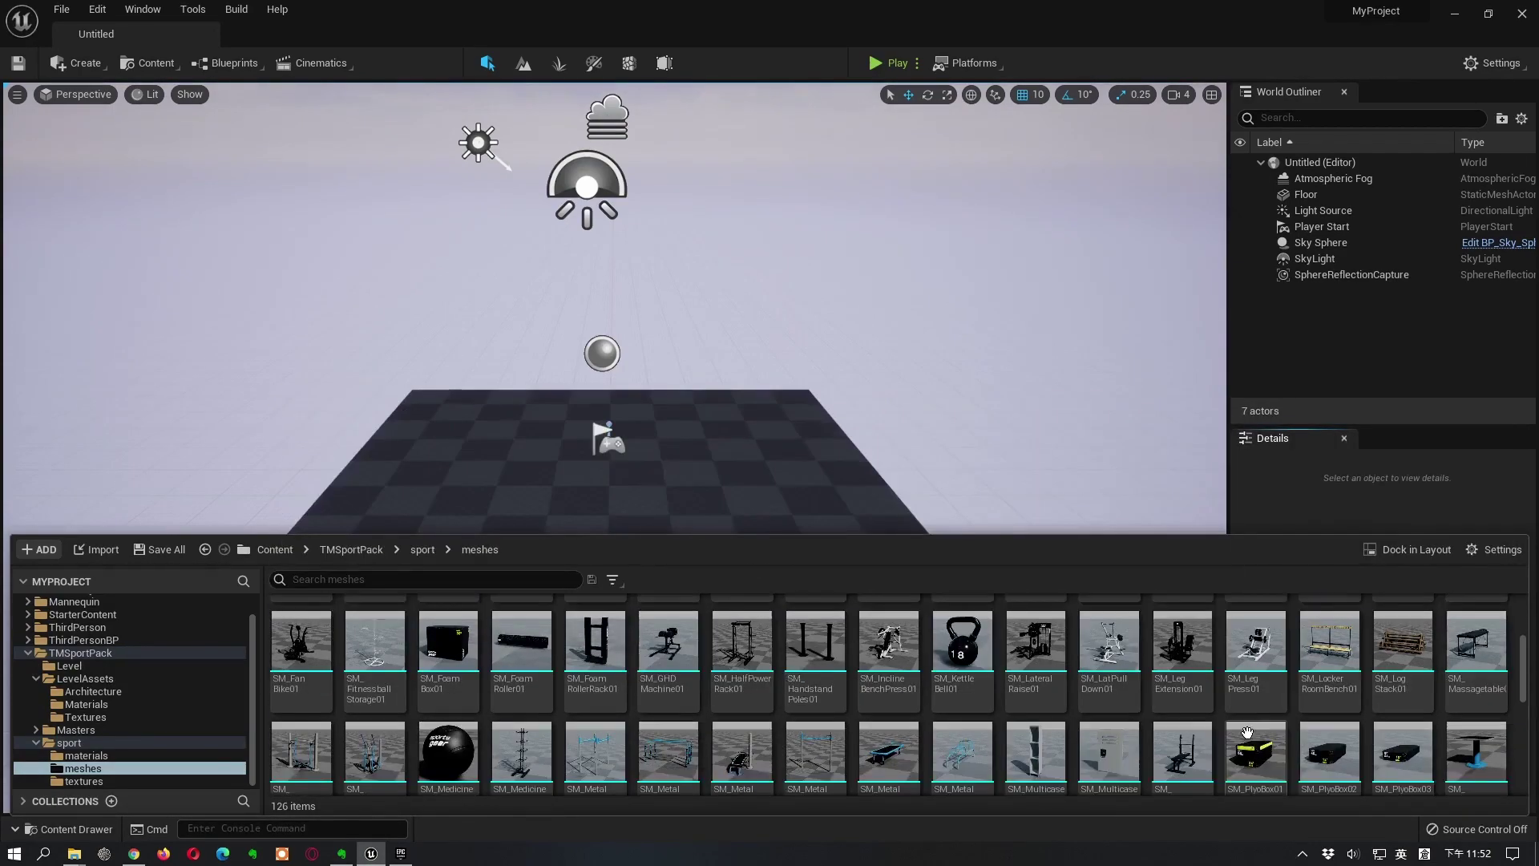
scroll(745, 724, up, 1)
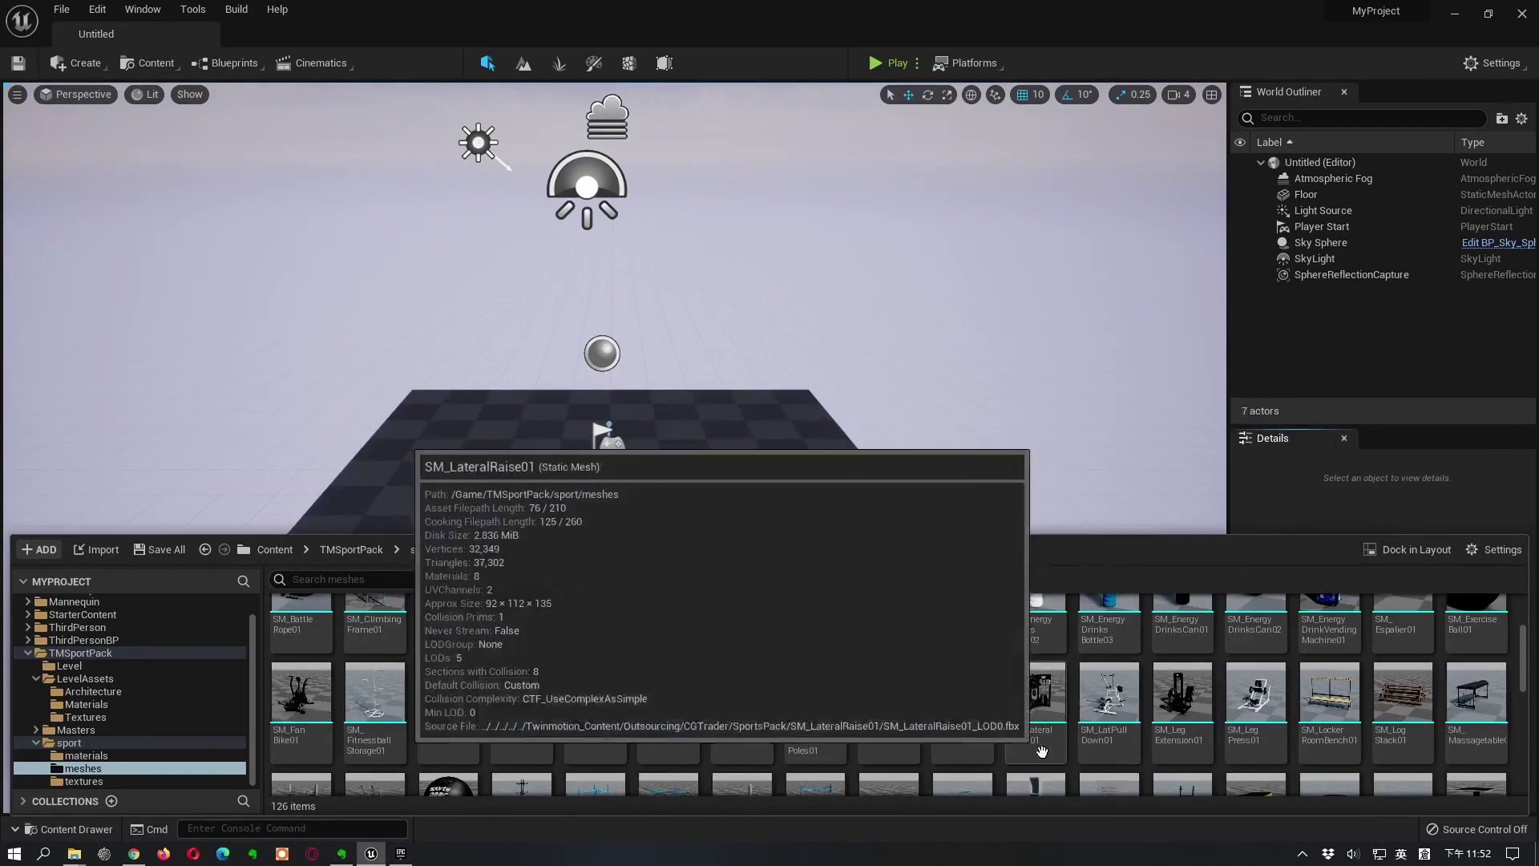
click(1113, 710)
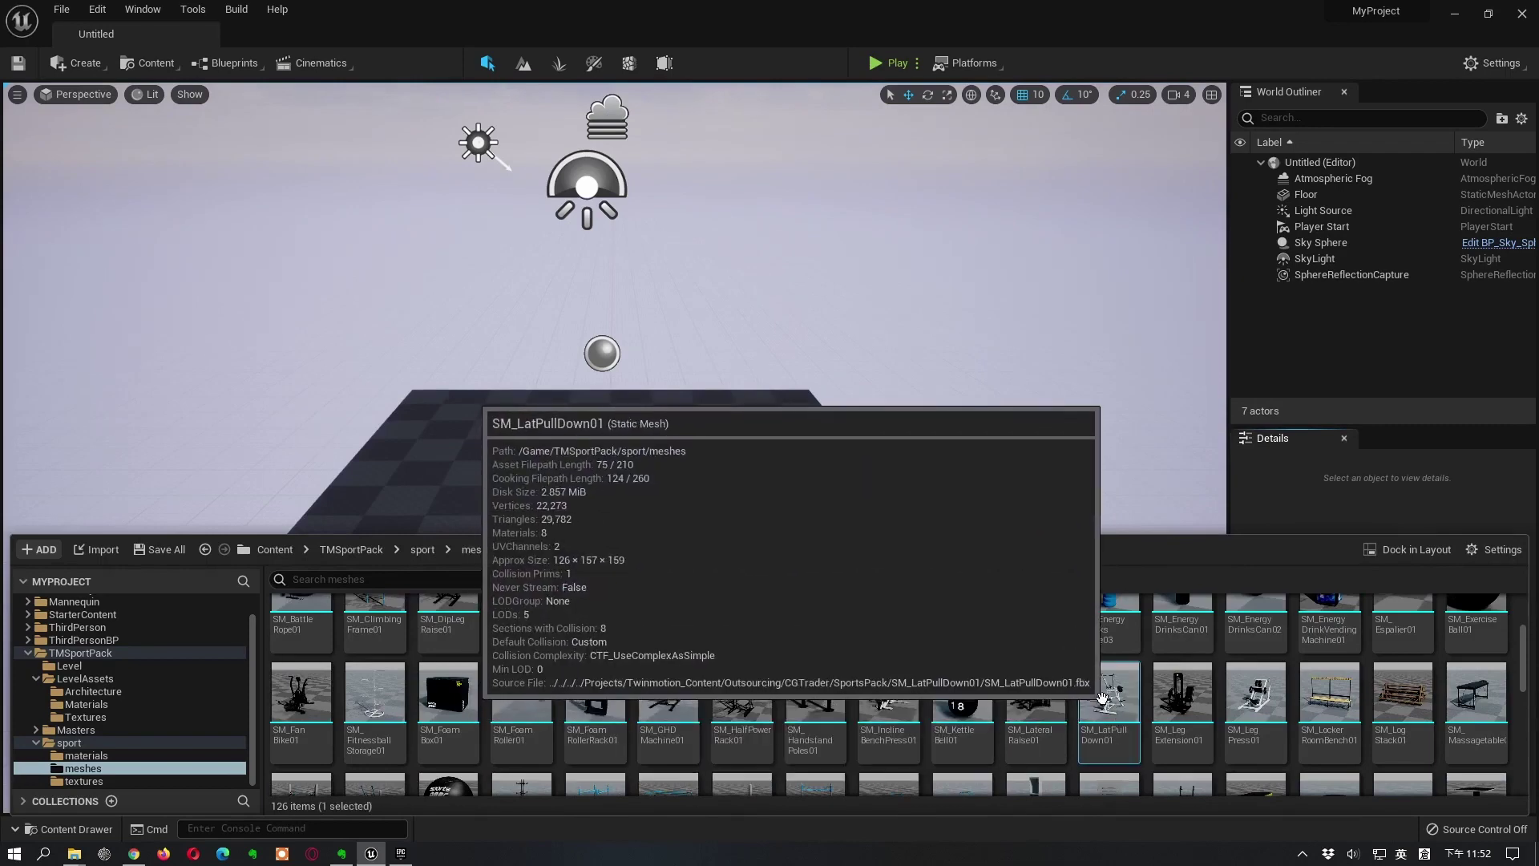
drag(1113, 709, 705, 433)
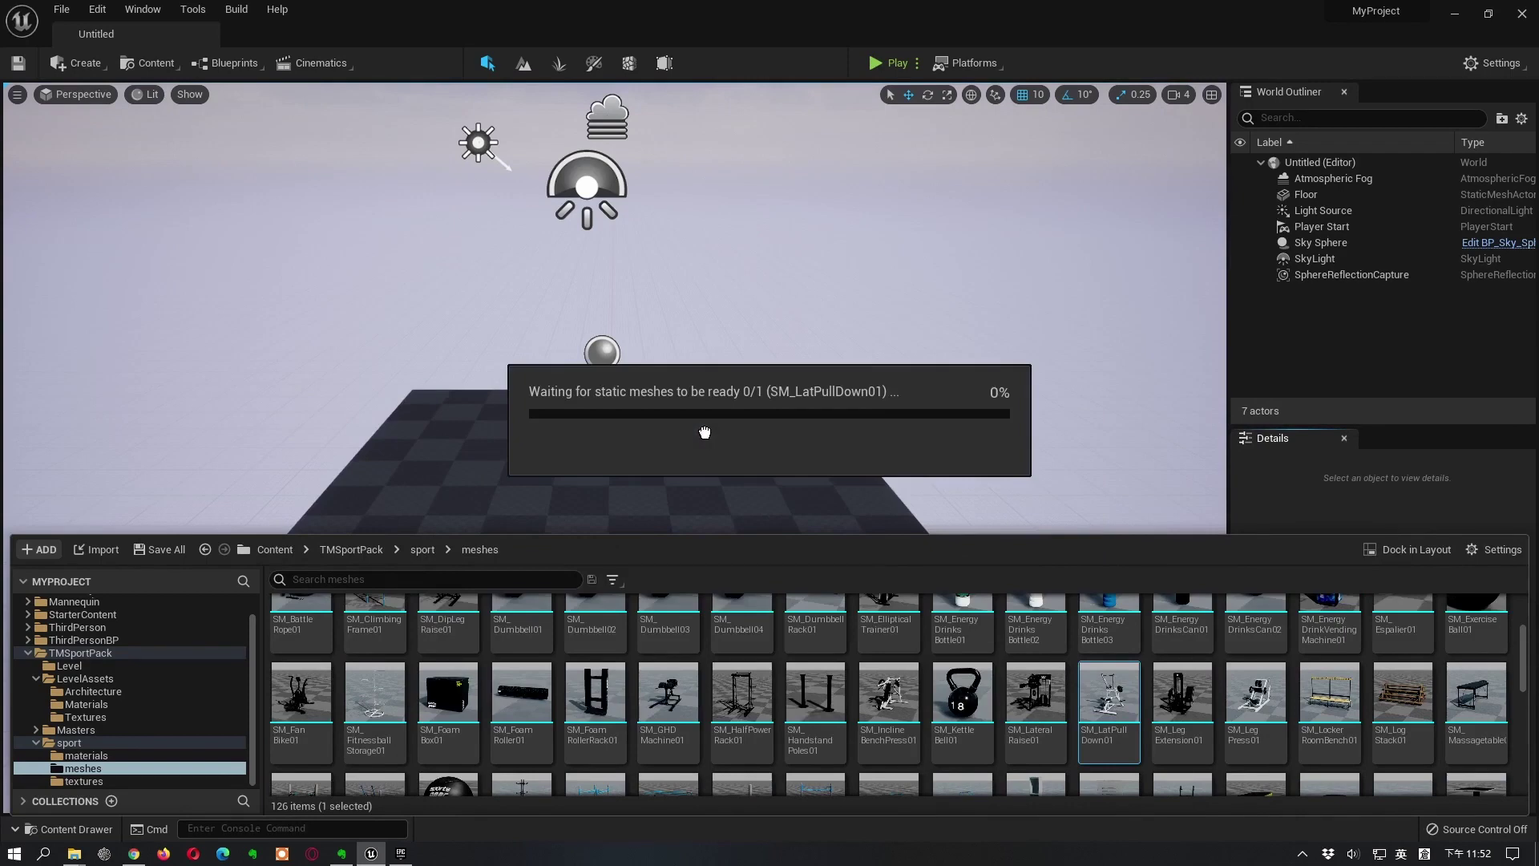
Drop the SM_LatPullDown01 mesh on the floor at about X 100, Y 190, Z 20 and view it closer.
mouse_move(705, 433)
mouse_down()
mouse_move(717, 476)
mouse_move(710, 459)
mouse_up()
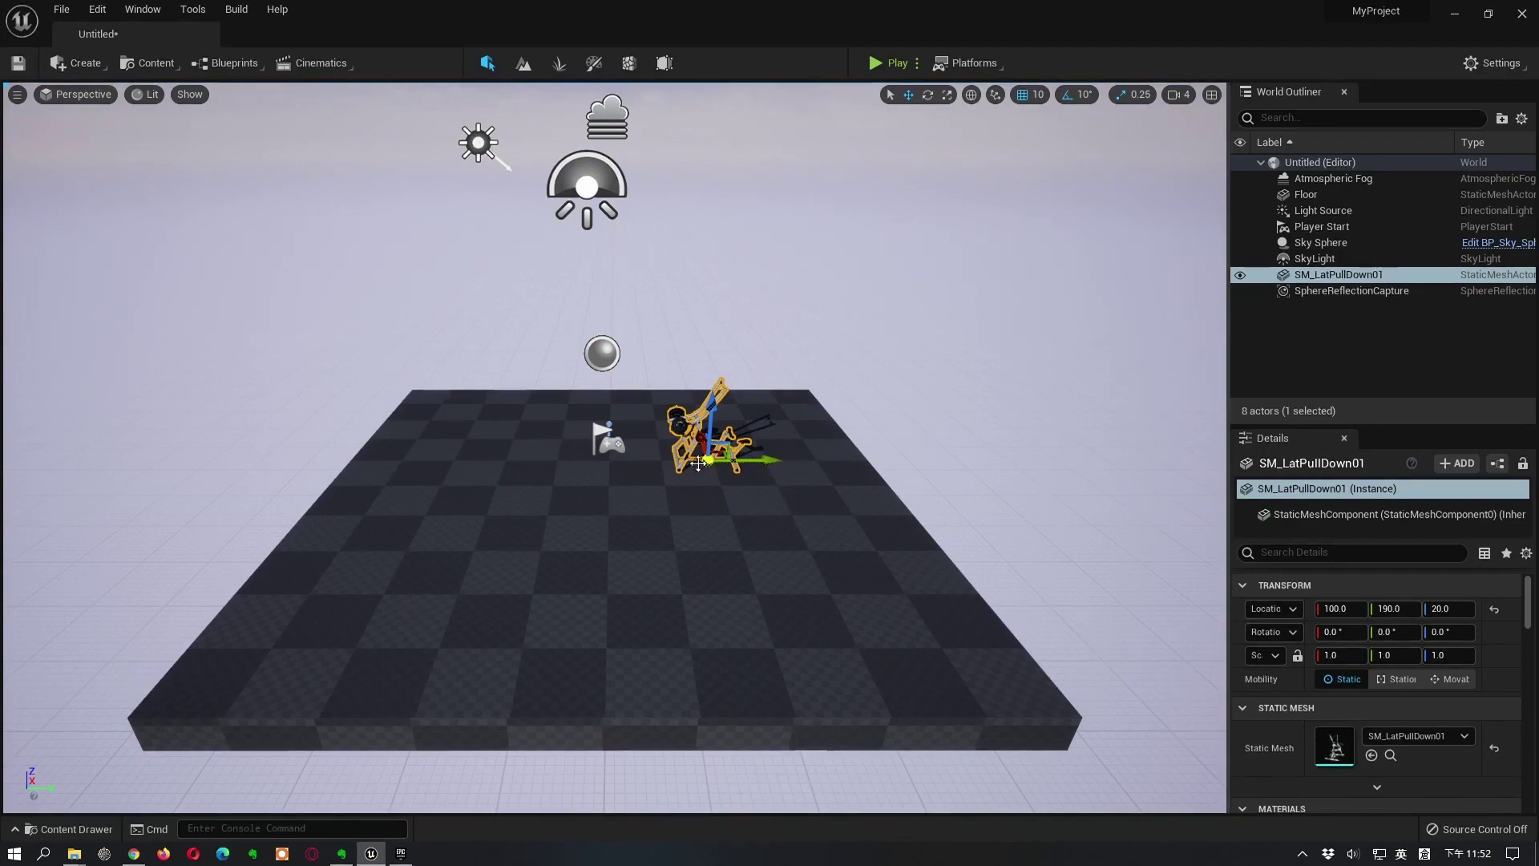
scroll(726, 473, up, 6)
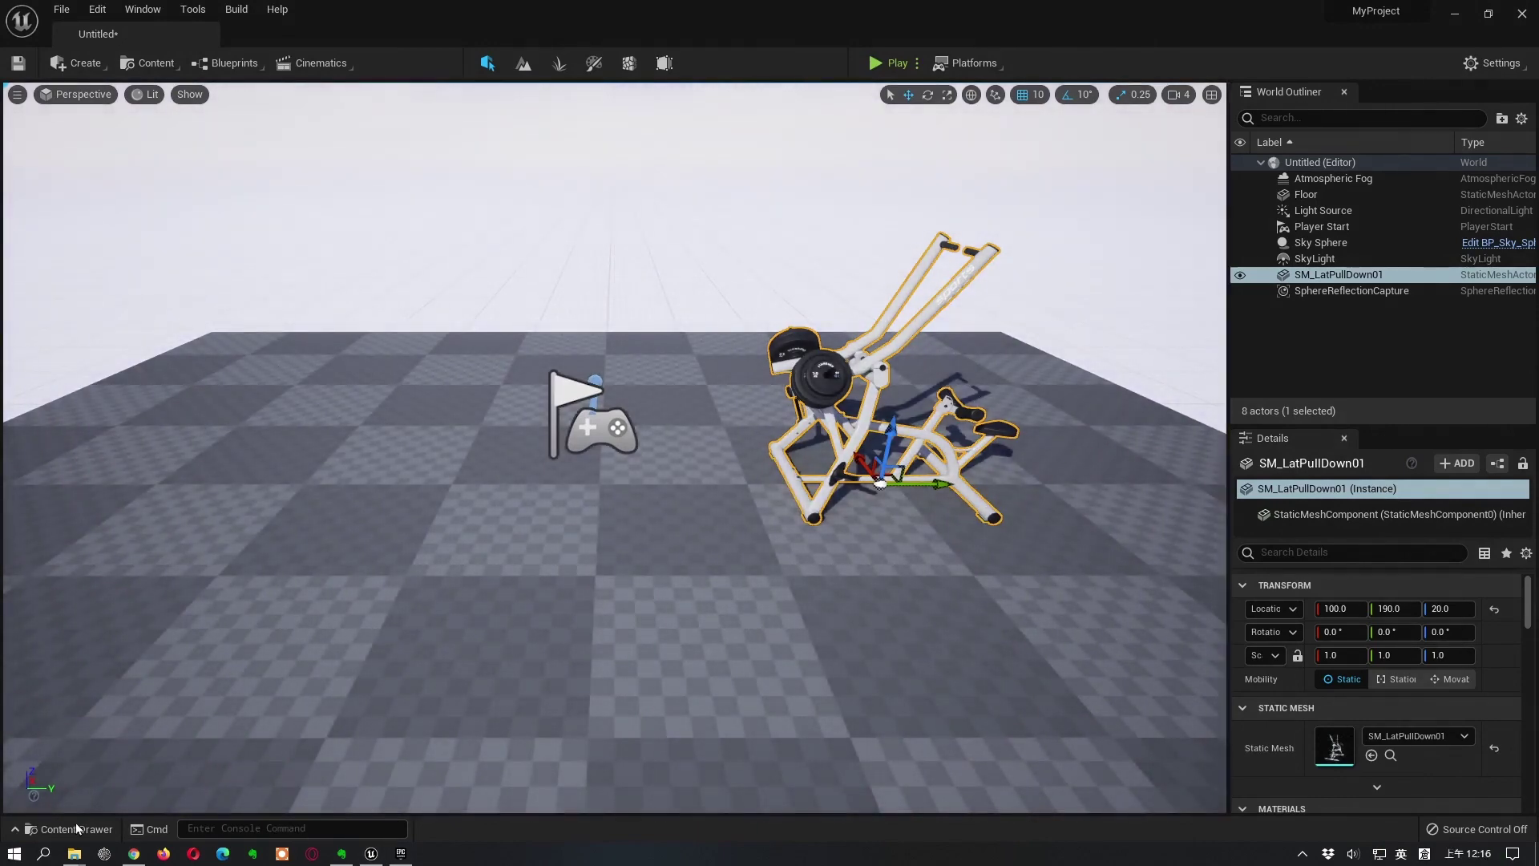
Try the Small and Large thumbnail sizes for the meshes folder in the Content Drawer, and return to Medium.
click(77, 829)
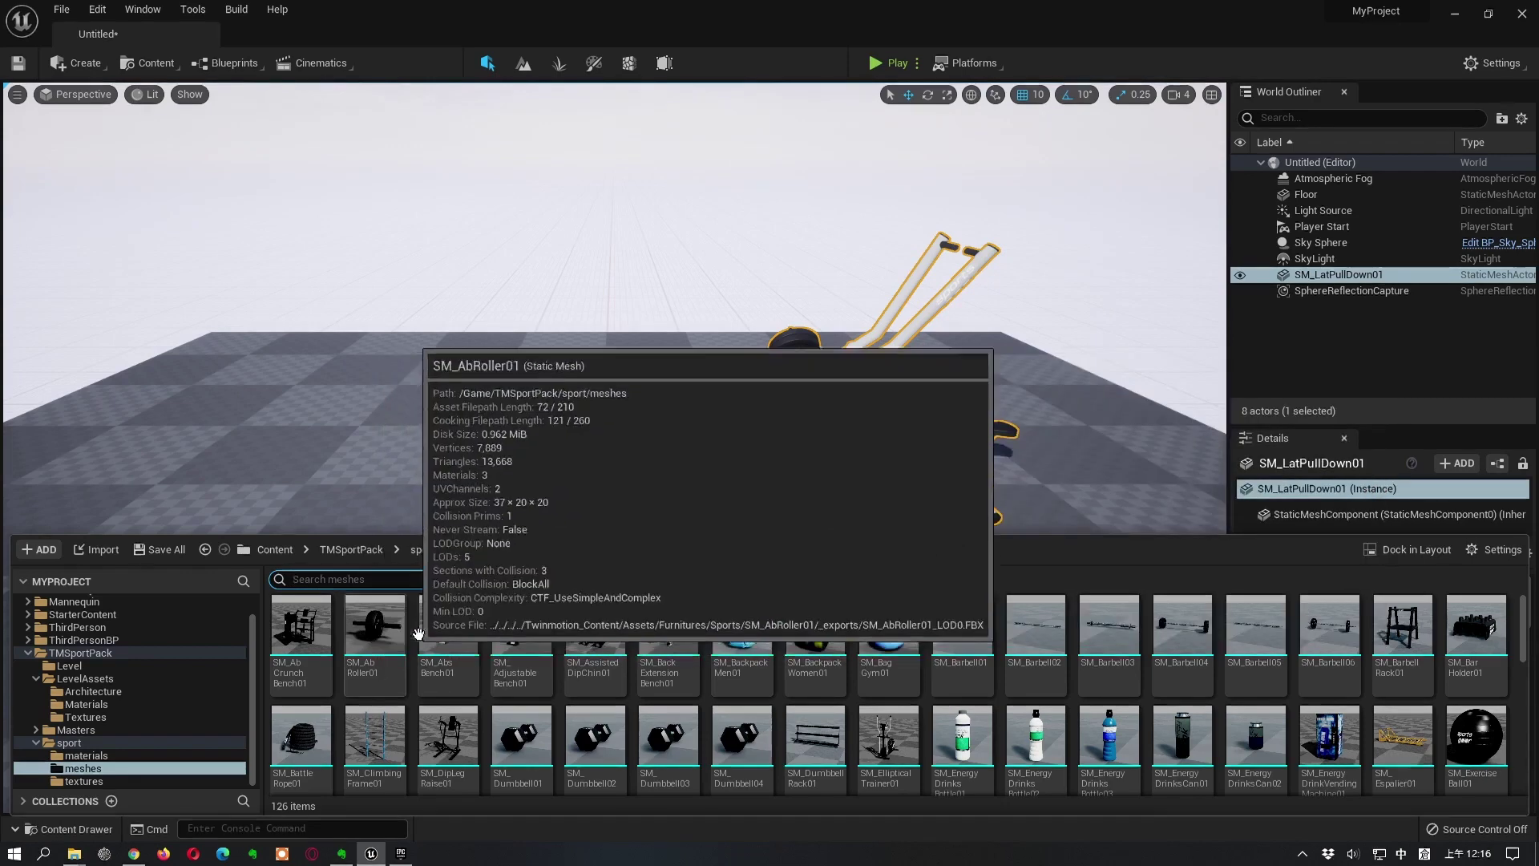
mouse_move(757, 613)
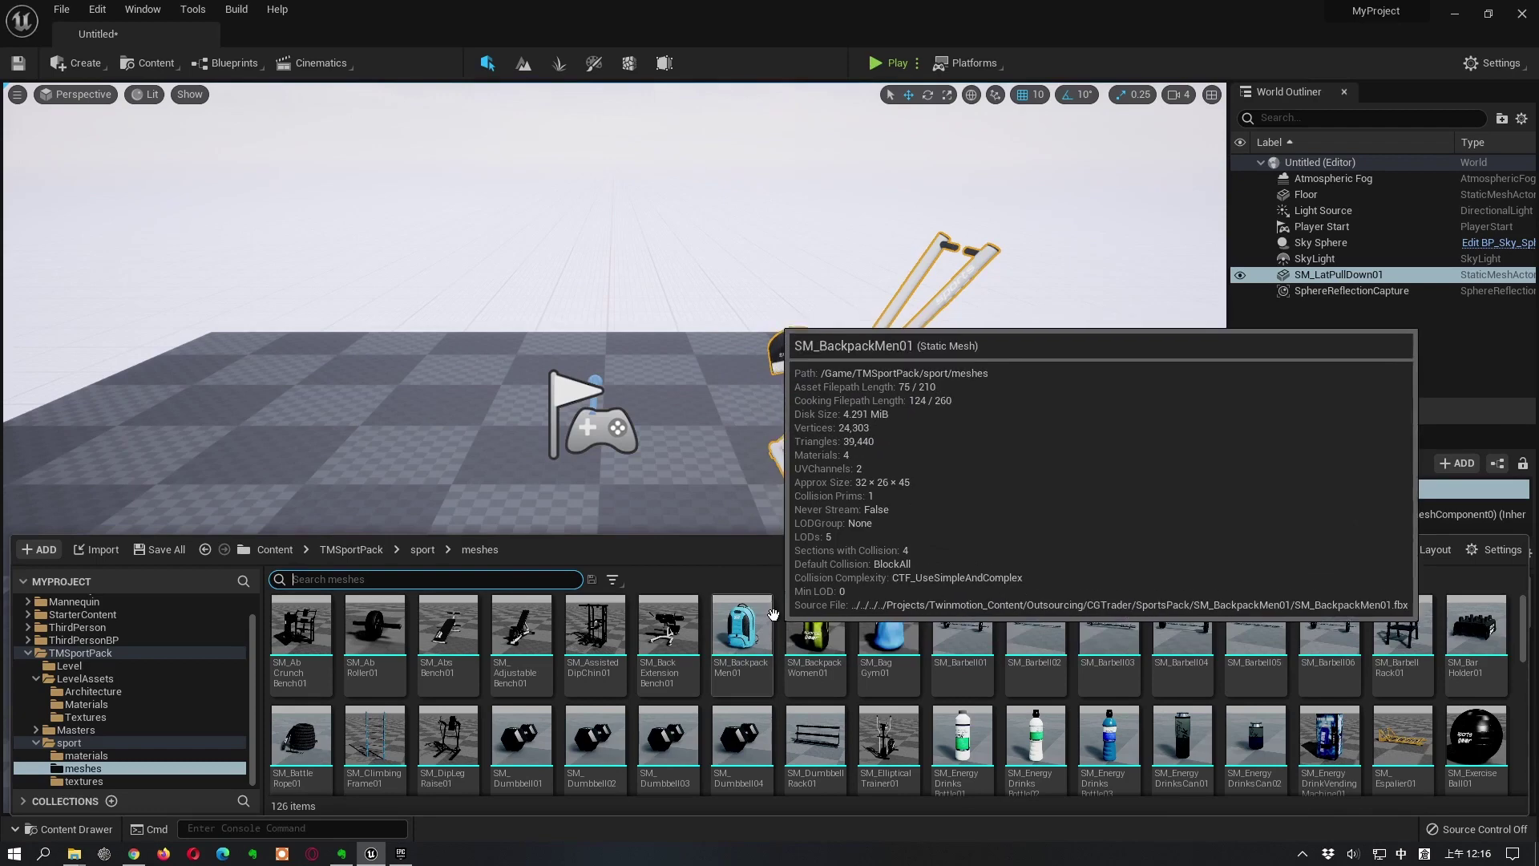
click(1501, 551)
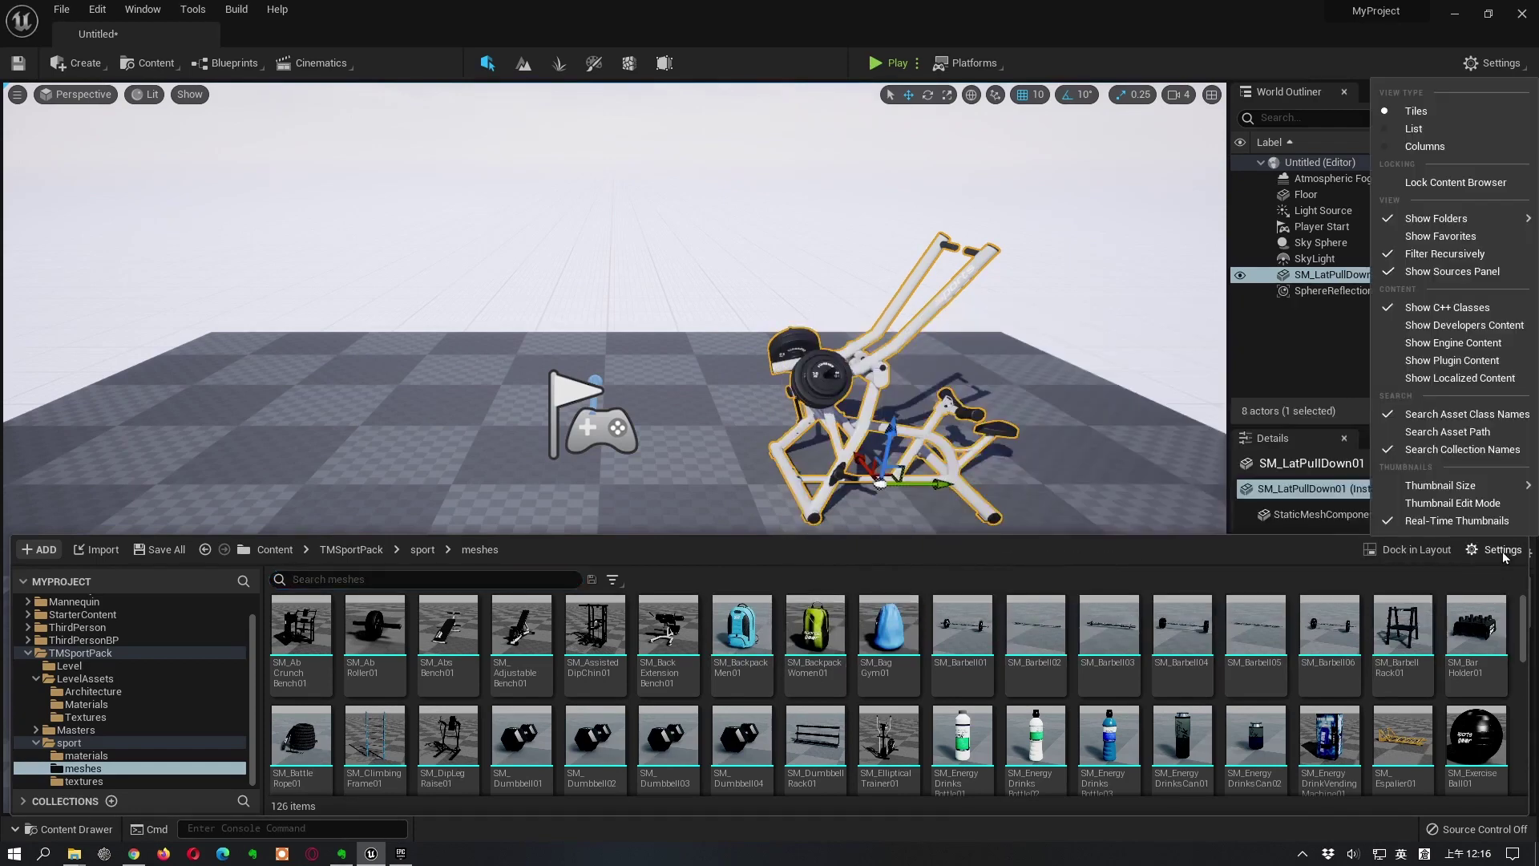
mouse_move(1471, 493)
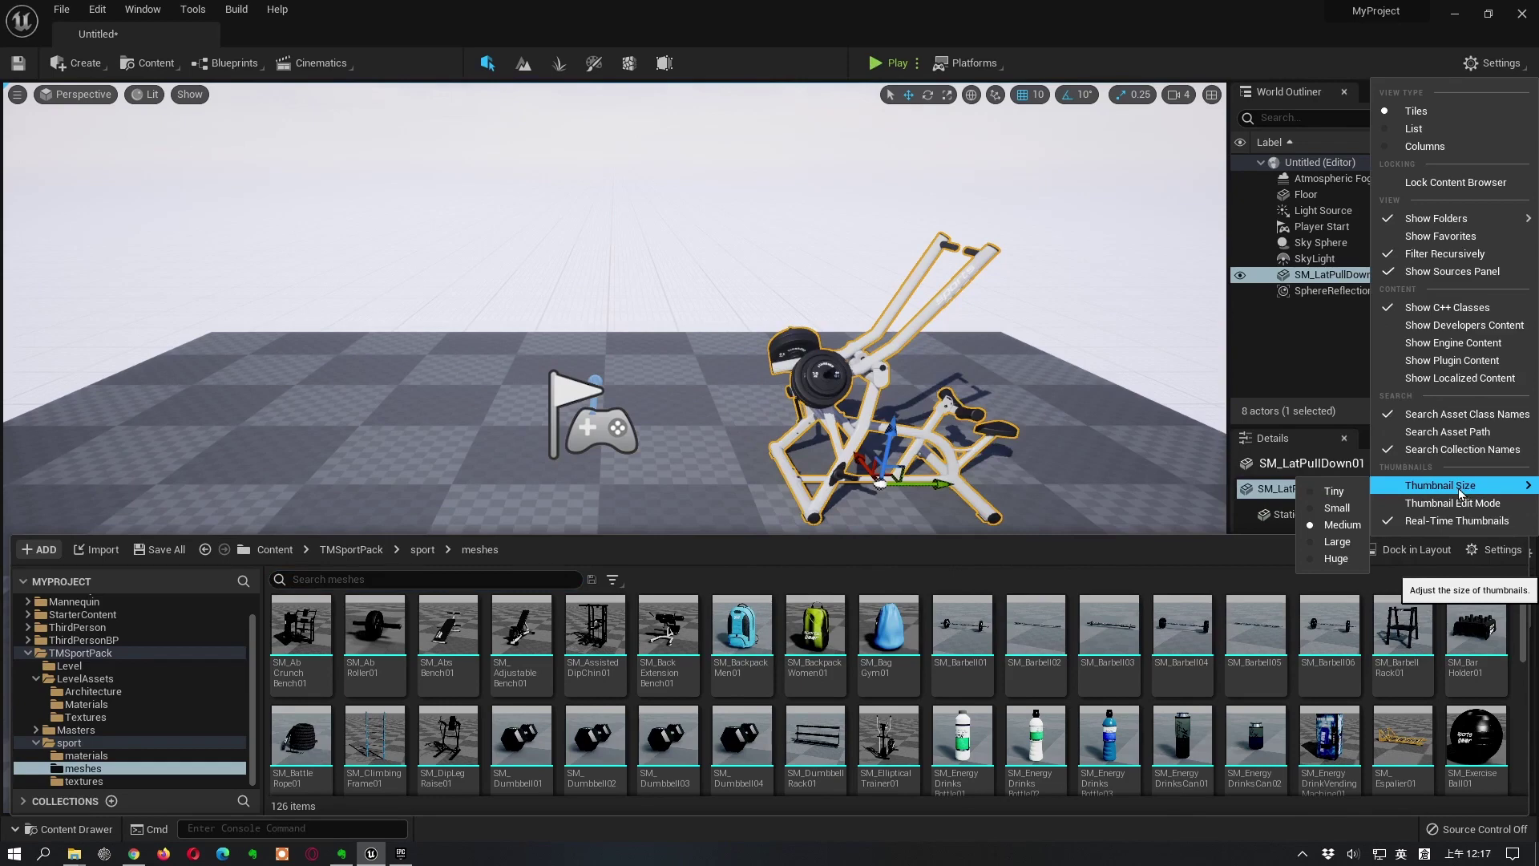
click(1337, 507)
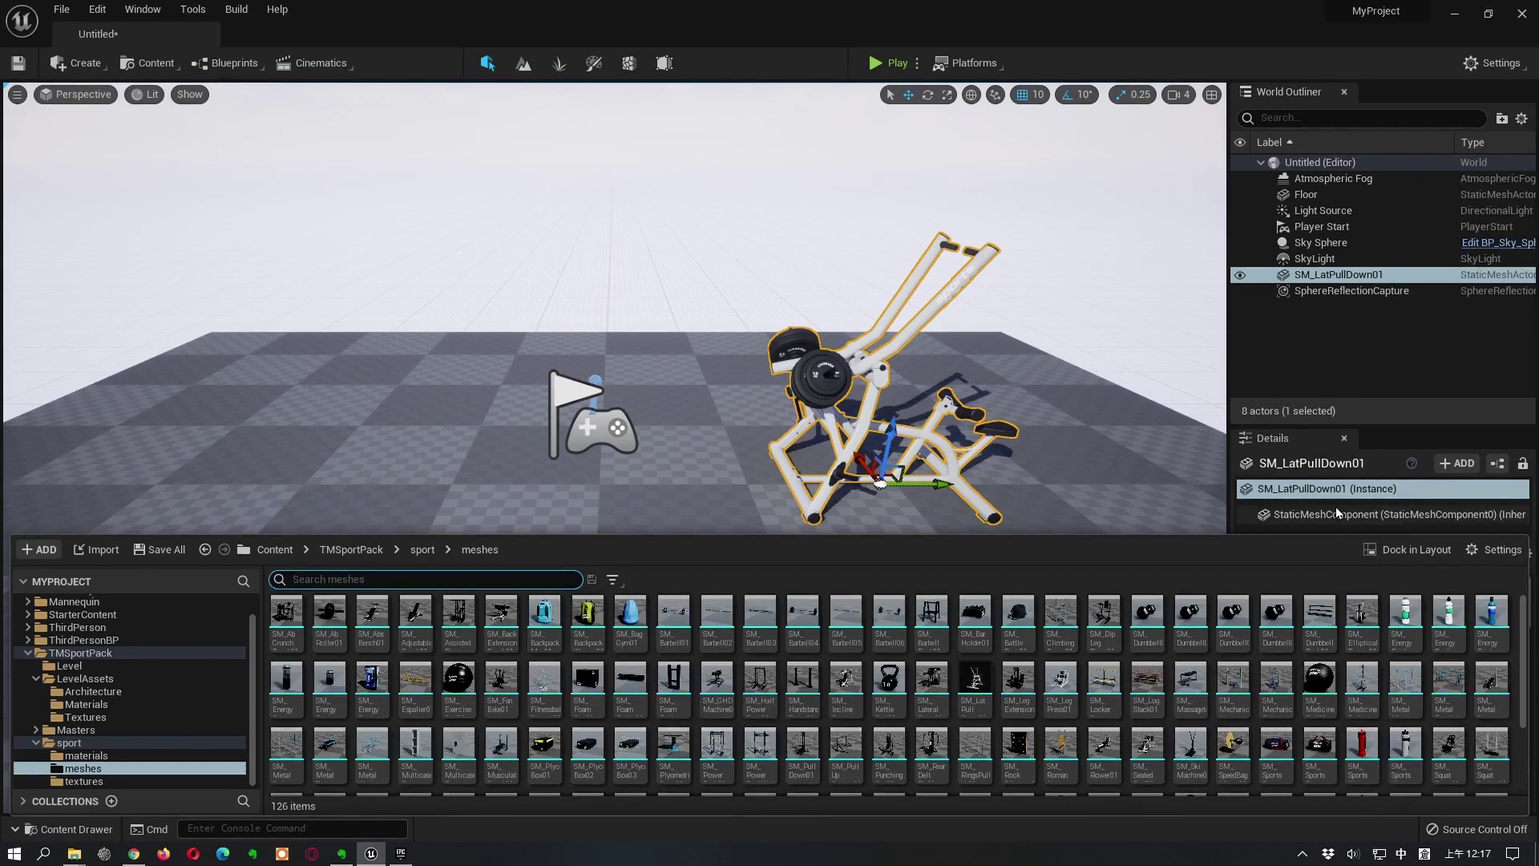
click(1488, 552)
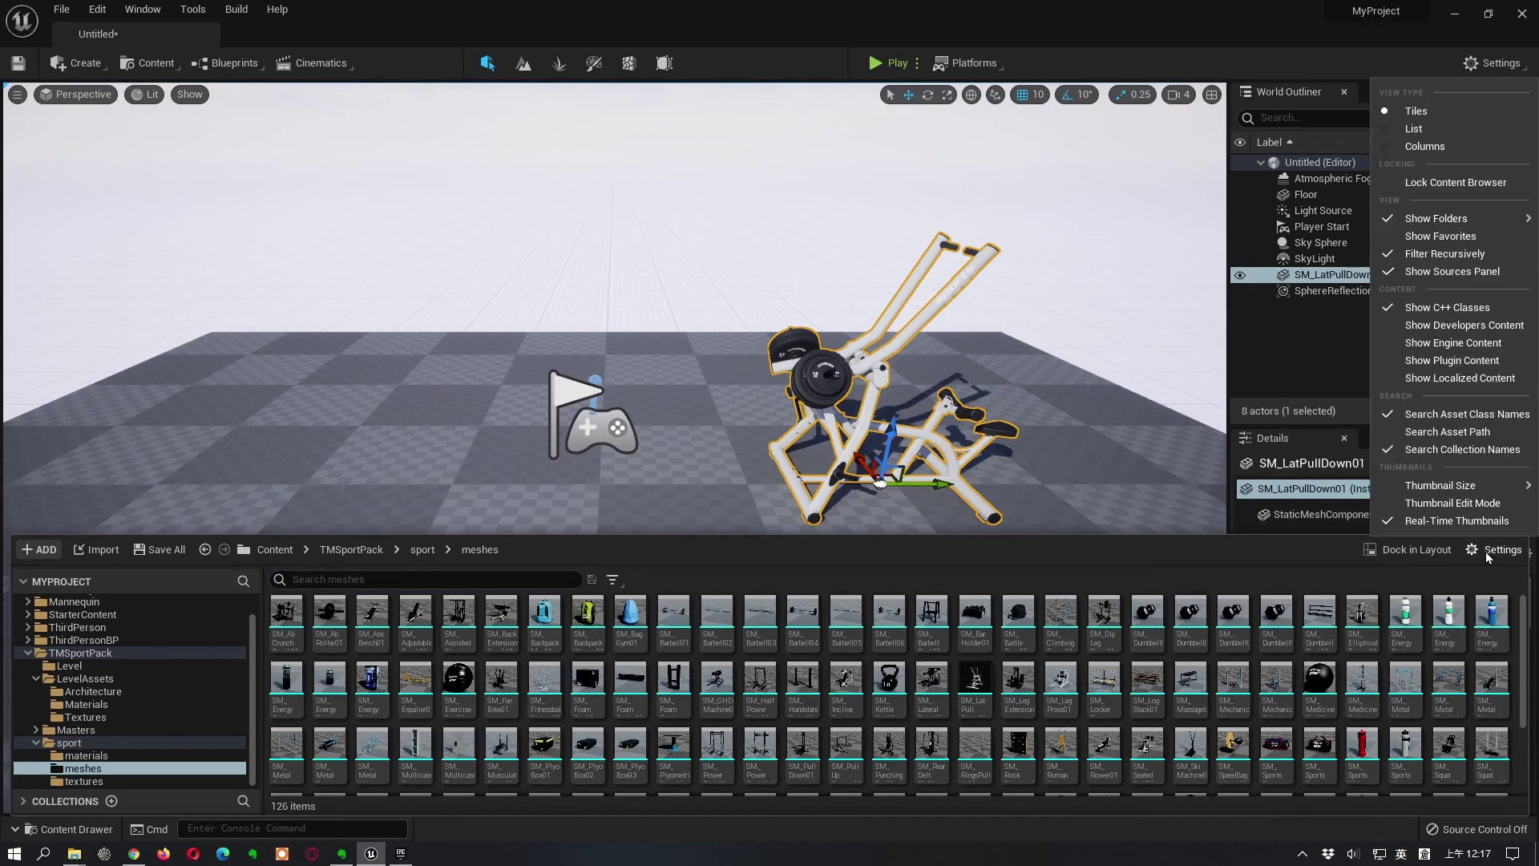
click(1337, 543)
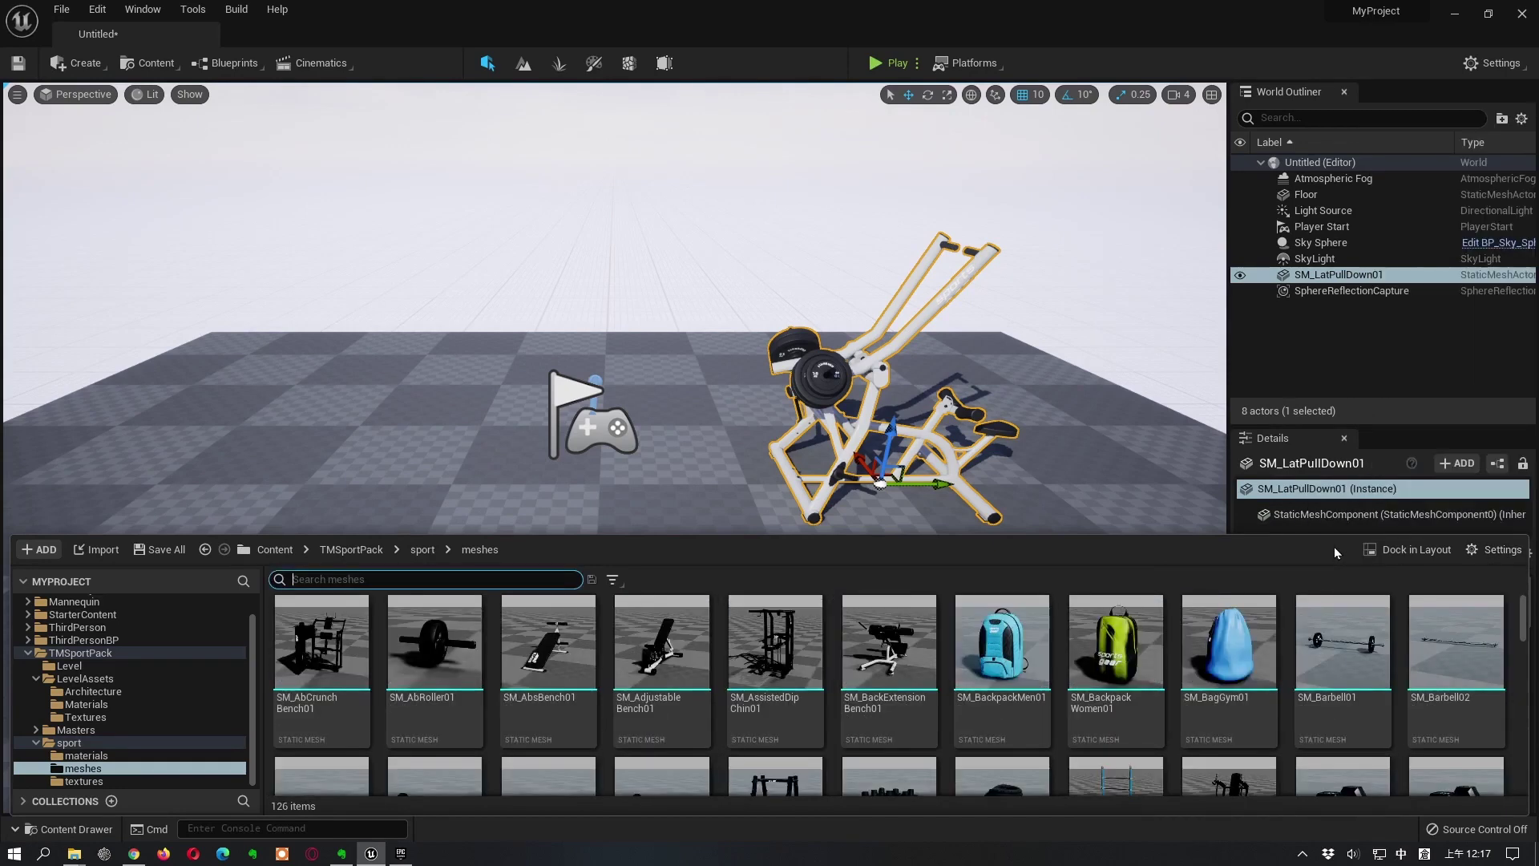
click(1494, 550)
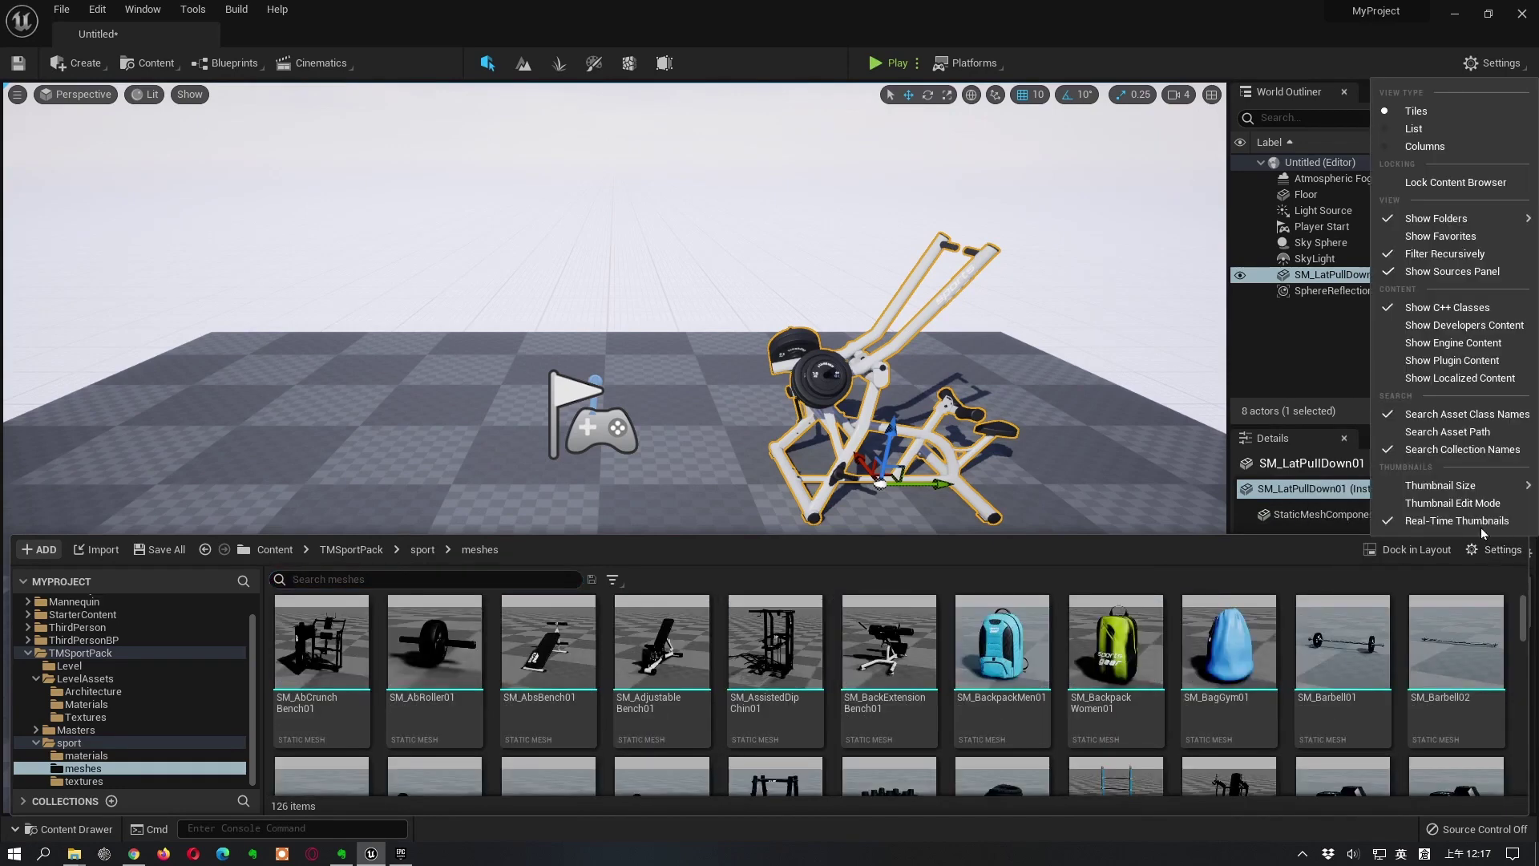
mouse_move(1471, 487)
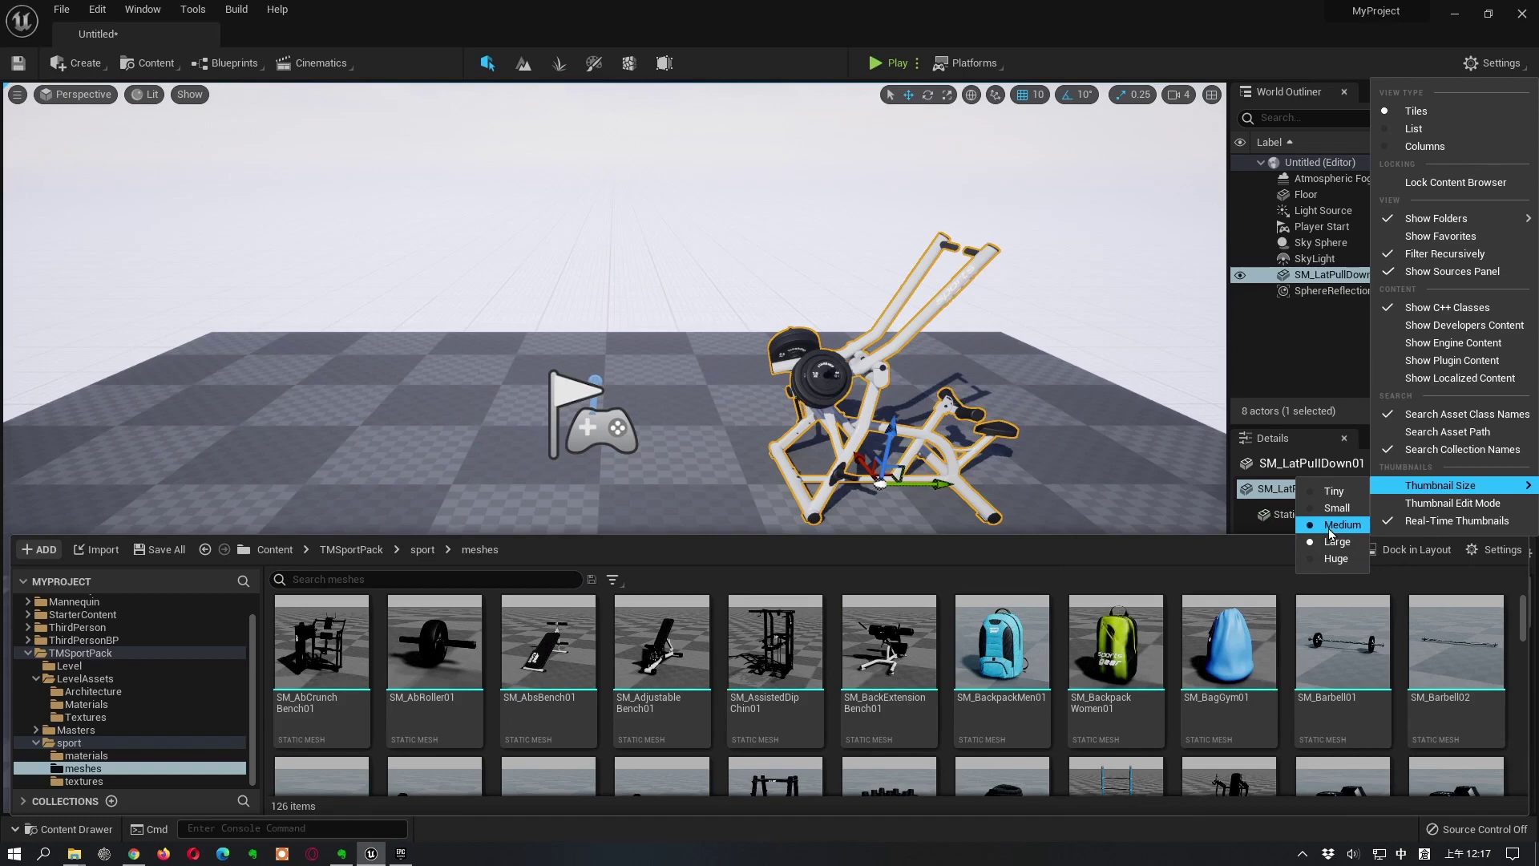
click(1330, 525)
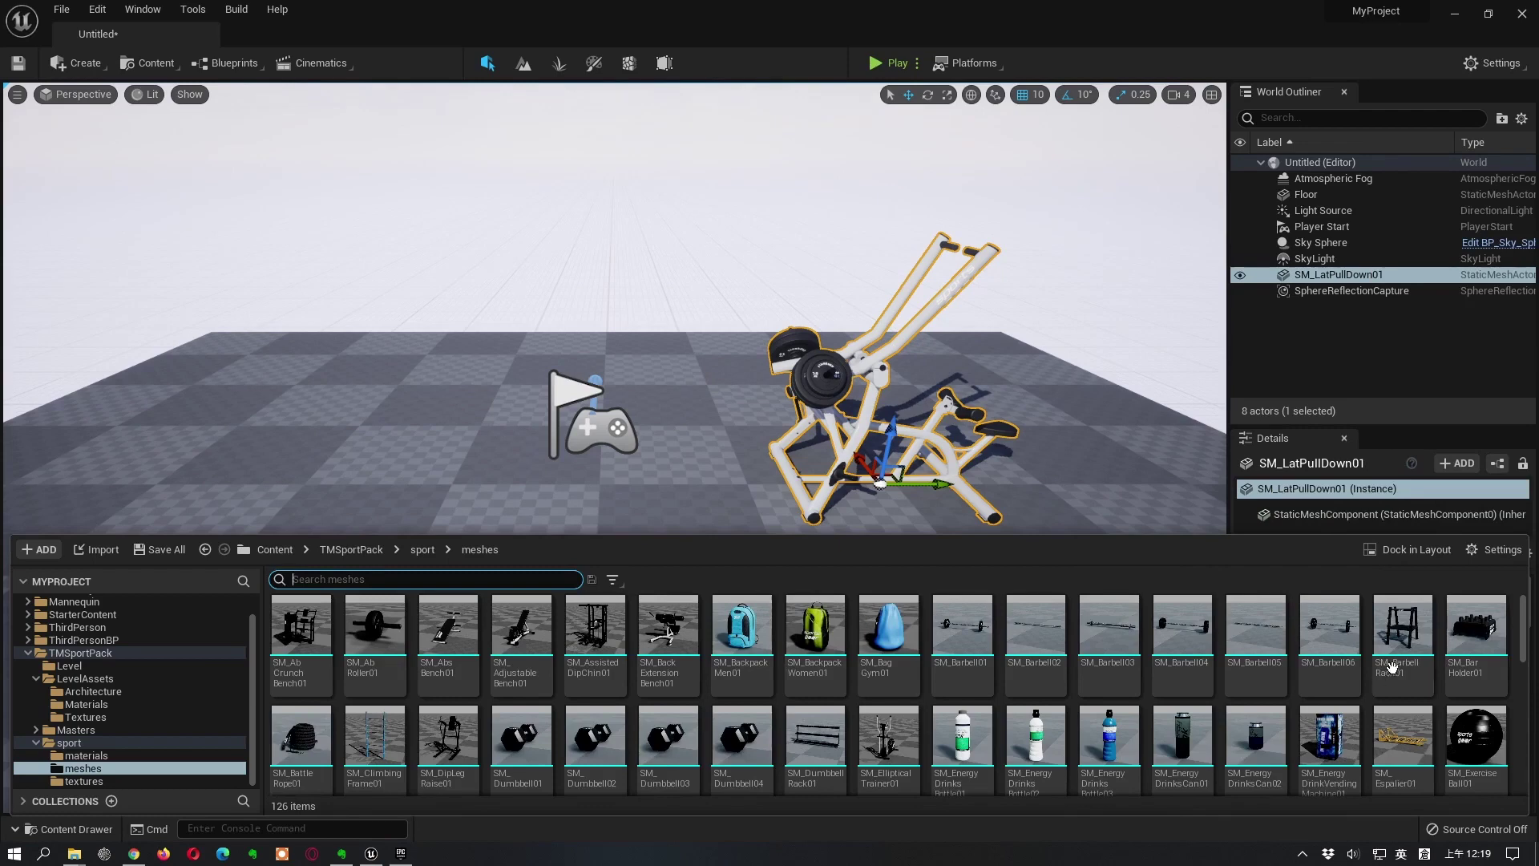
Try the List and Columns view types for the meshes folder, and return to Tiles.
click(1502, 550)
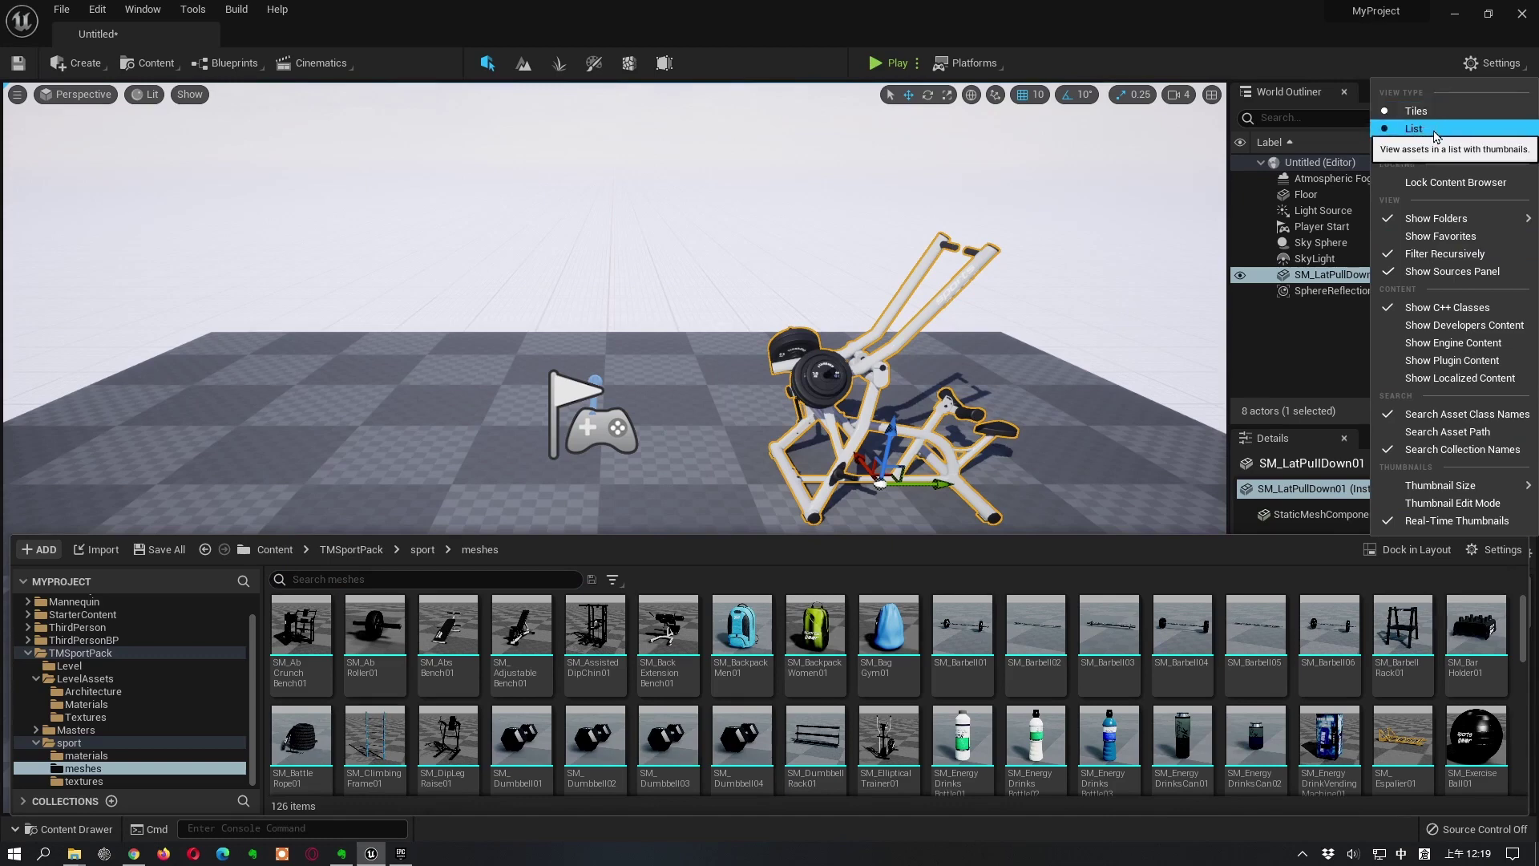
click(1434, 129)
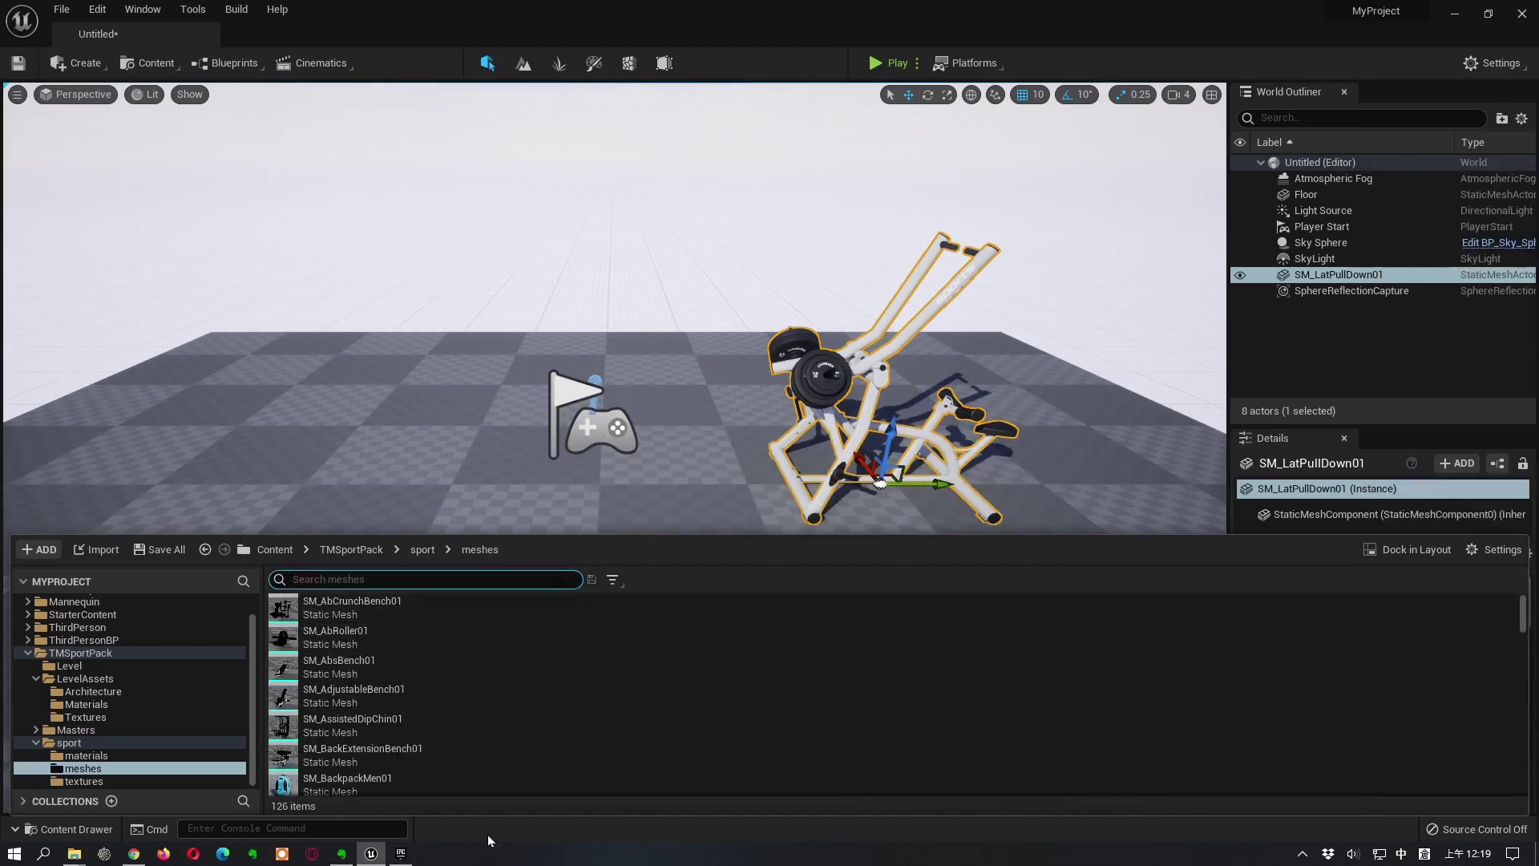
click(1496, 550)
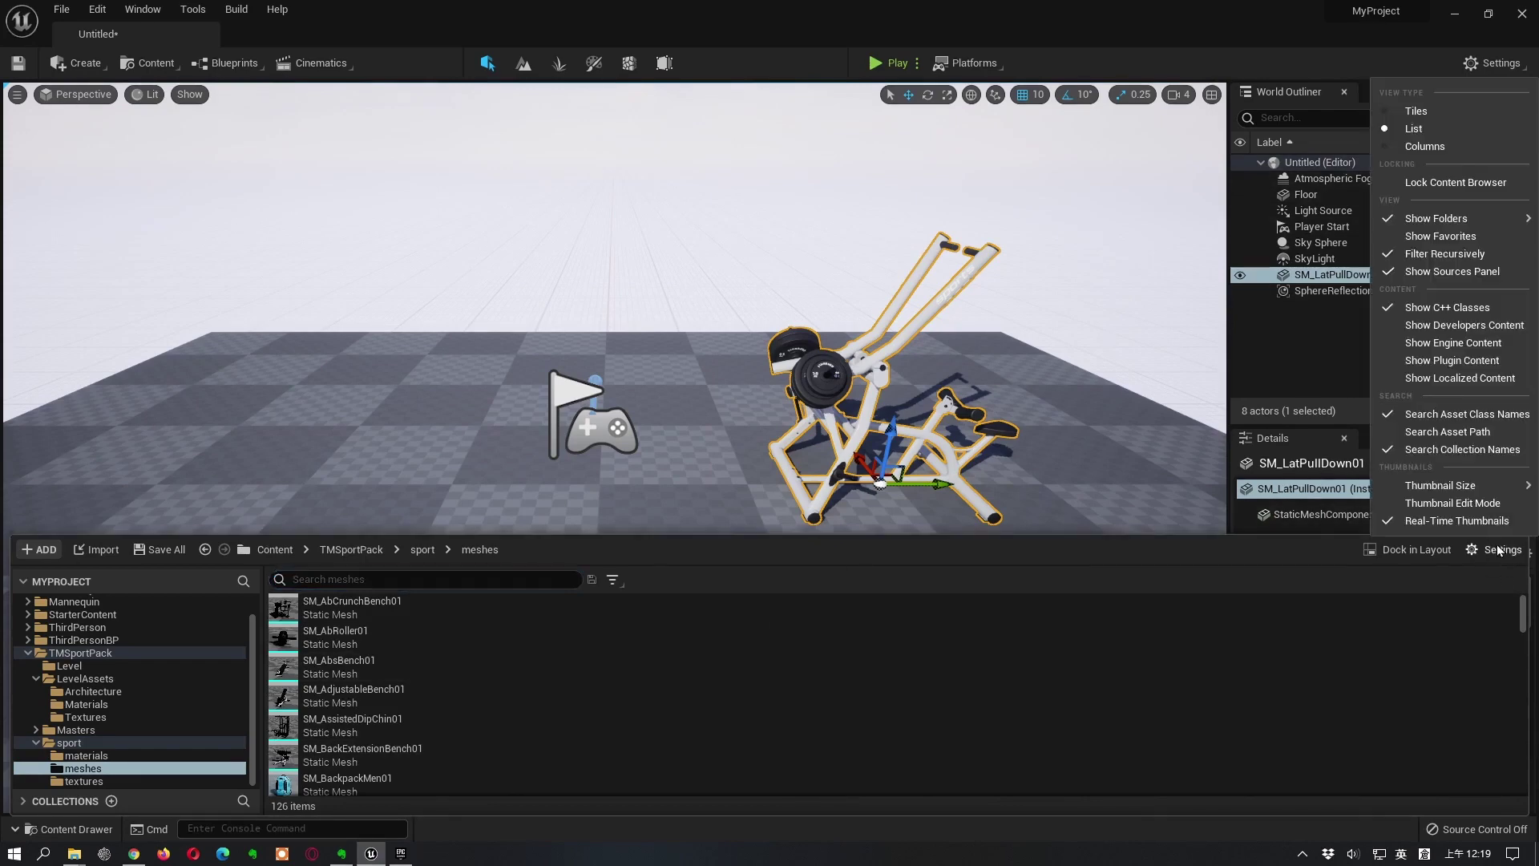
click(1440, 146)
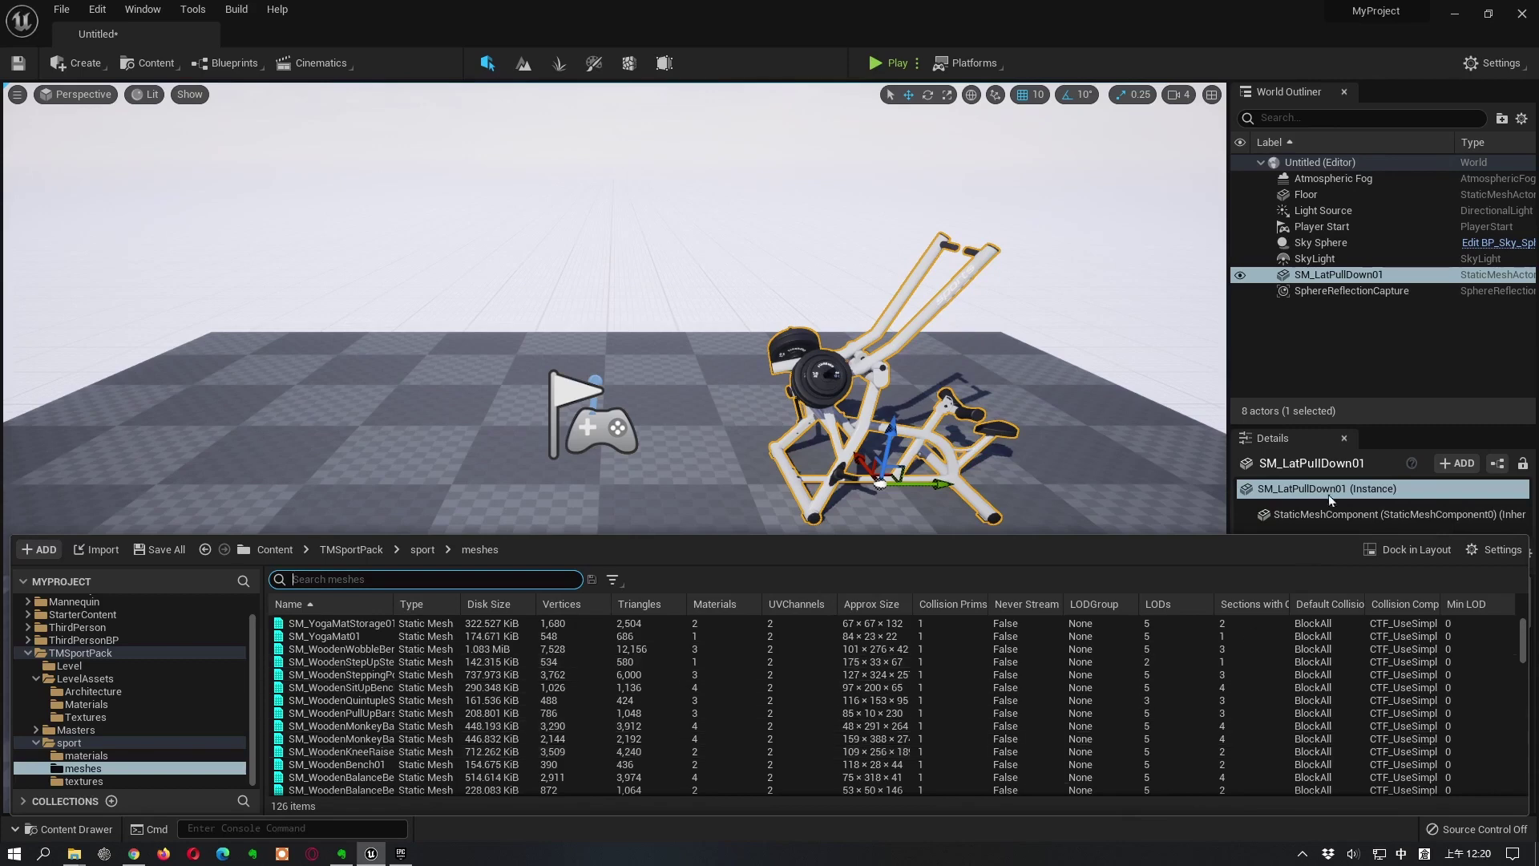
click(1491, 552)
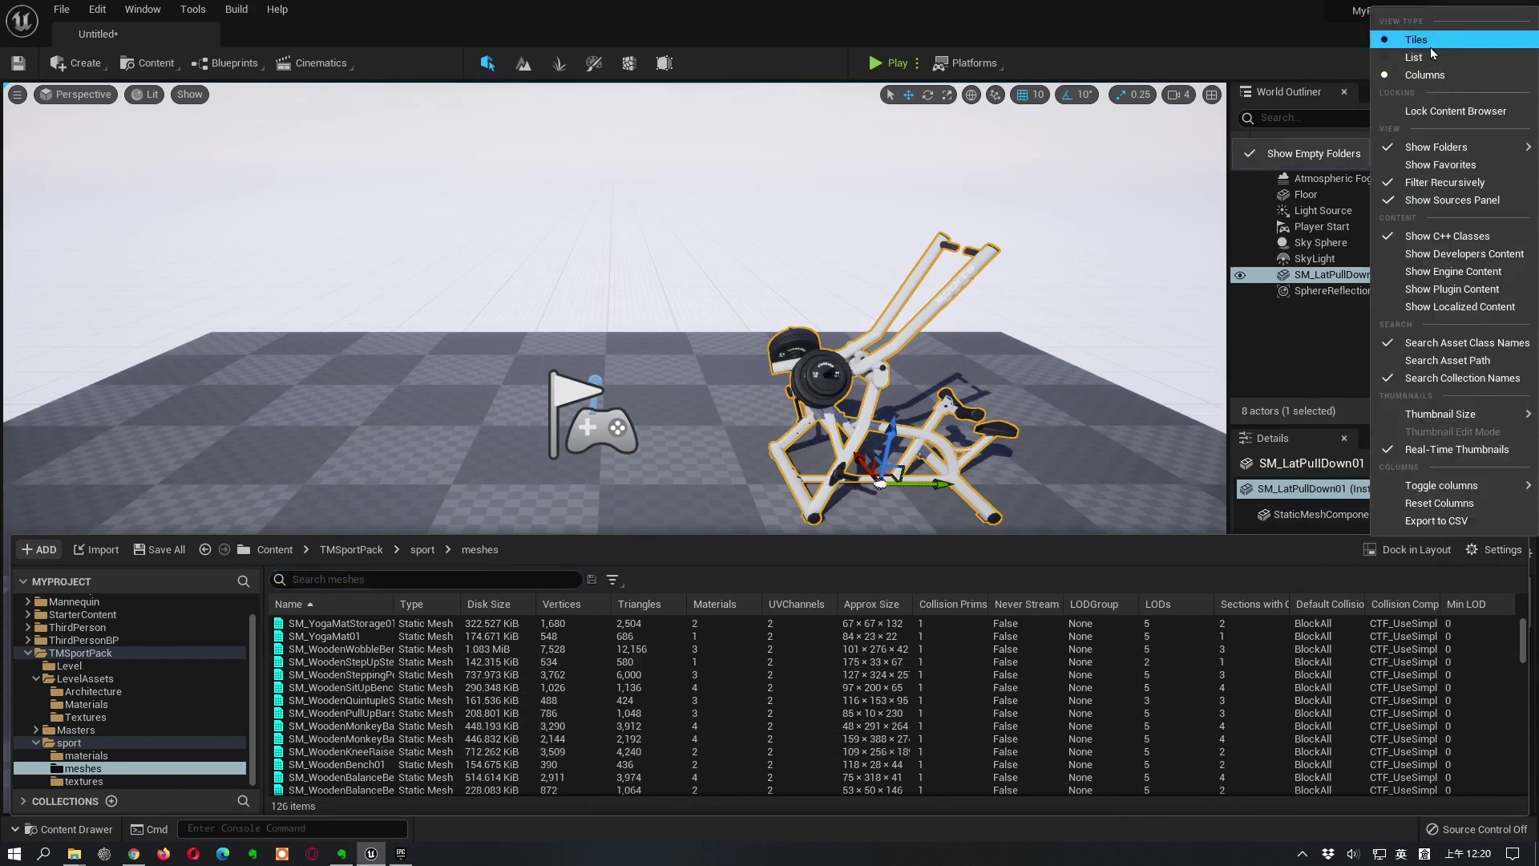
click(1430, 45)
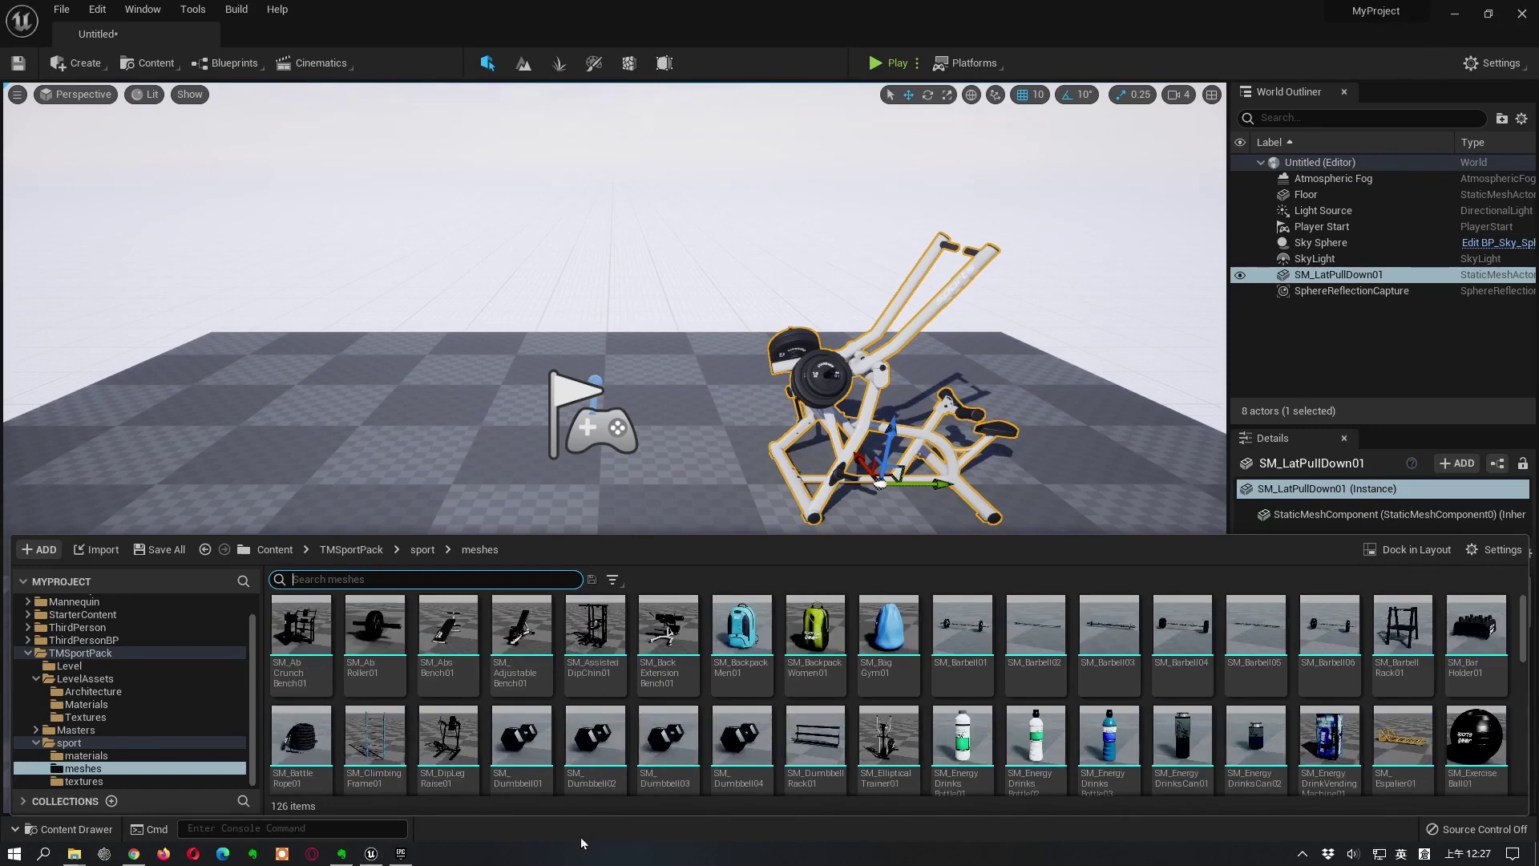
Look at the Quixel Megascans home page in the web browser, and switch back to the Unreal Editor.
click(134, 853)
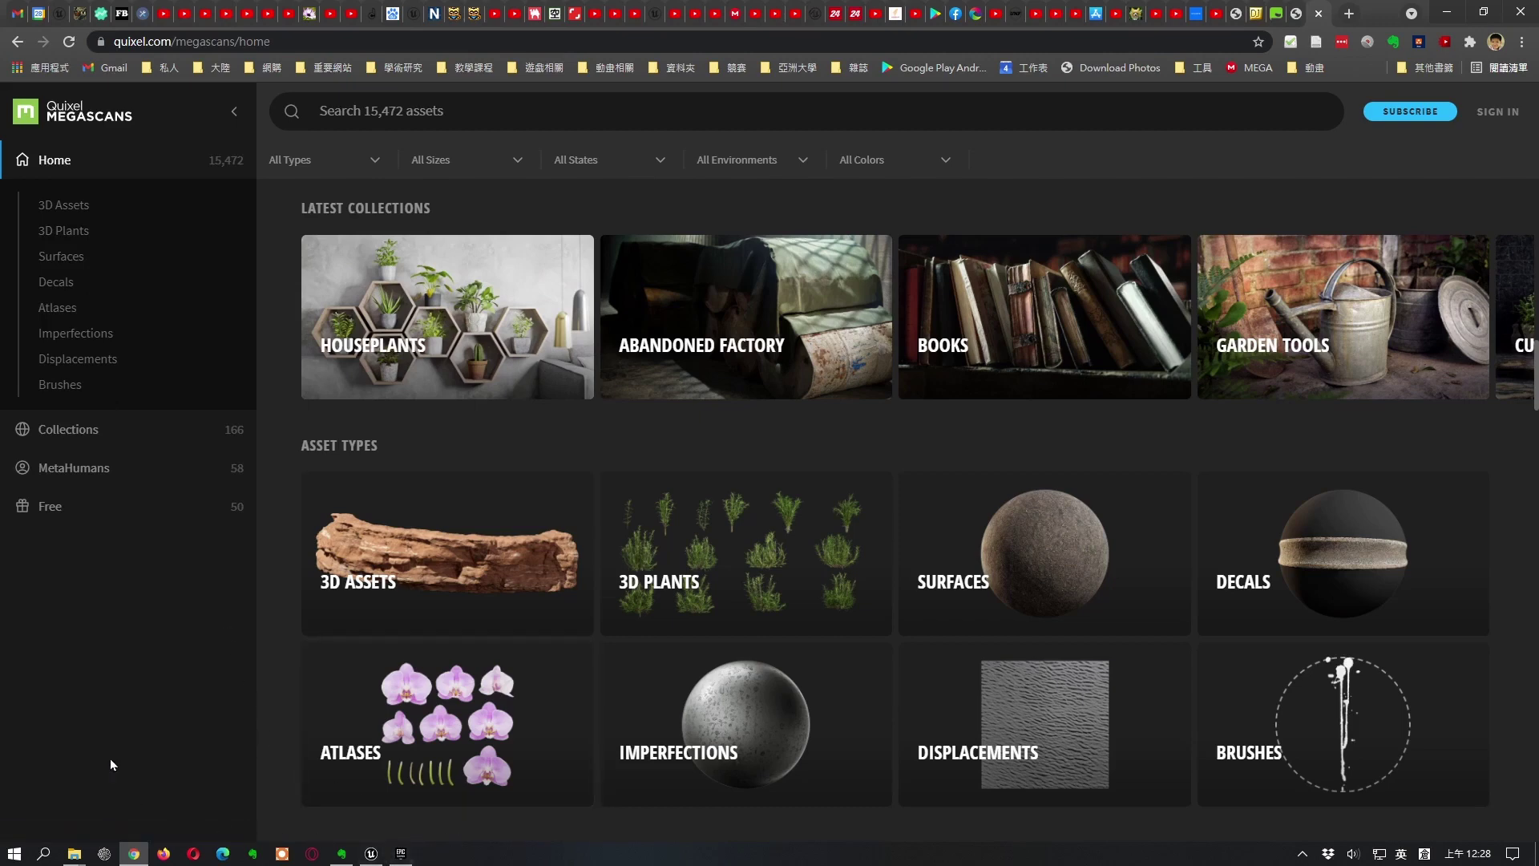
click(371, 855)
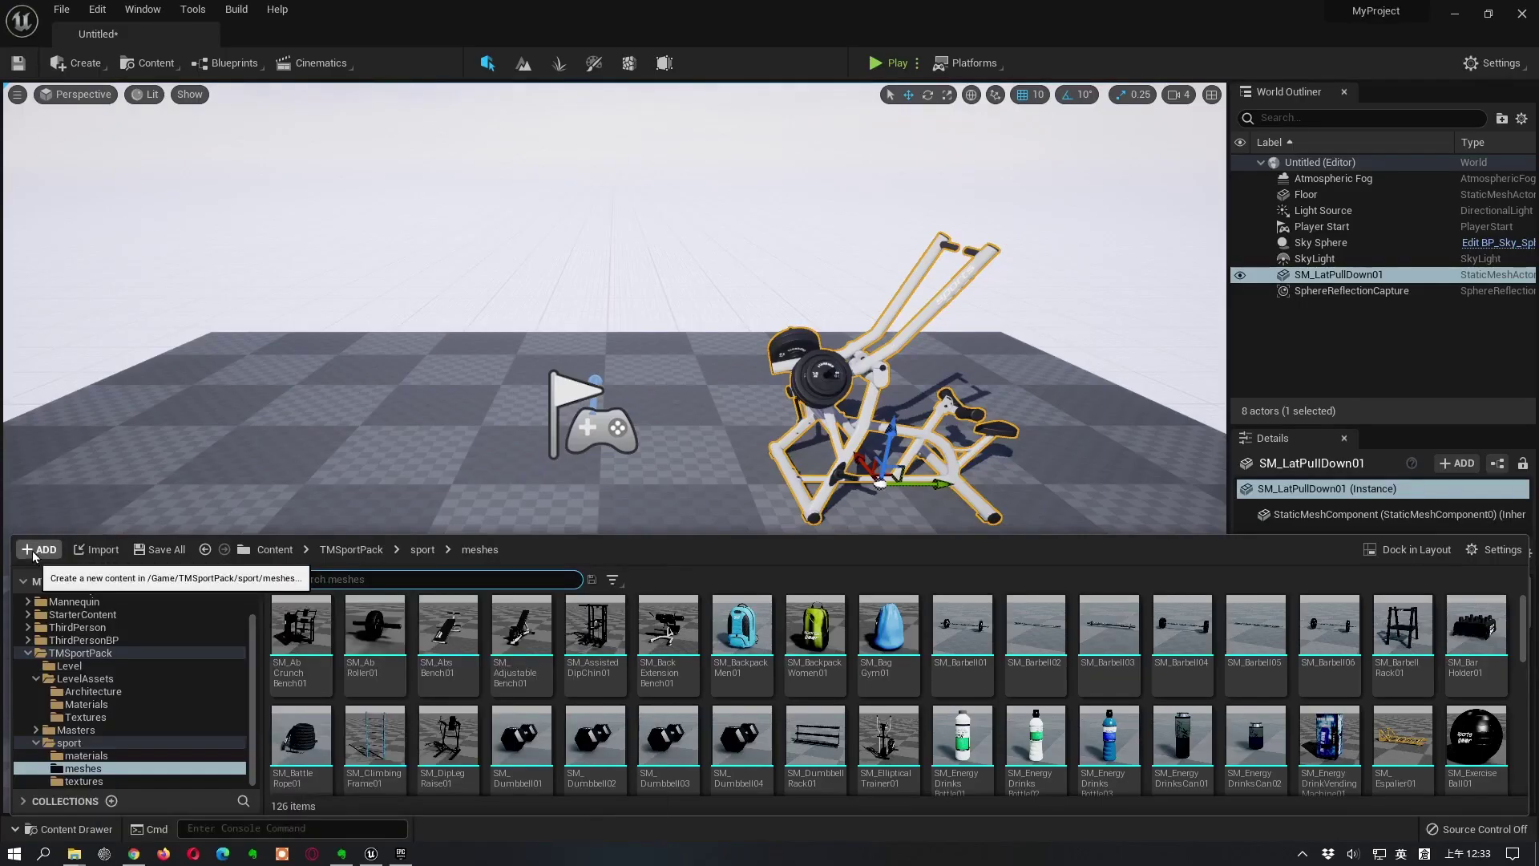
Open the Bridge asset library, first with Add Quixel Content and again with Quixel Bridge.
click(42, 549)
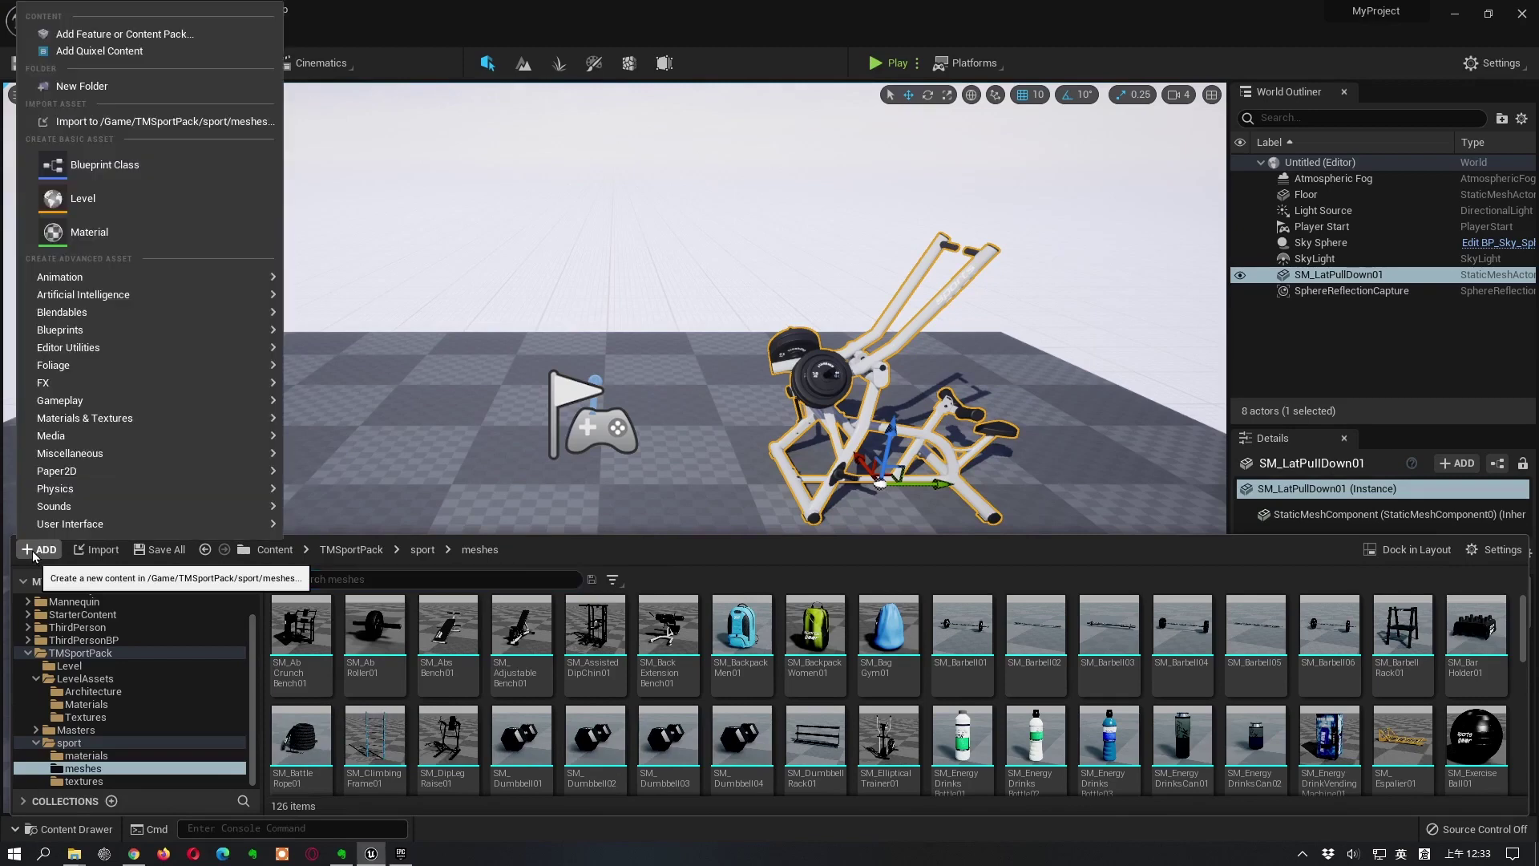
mouse_move(53, 508)
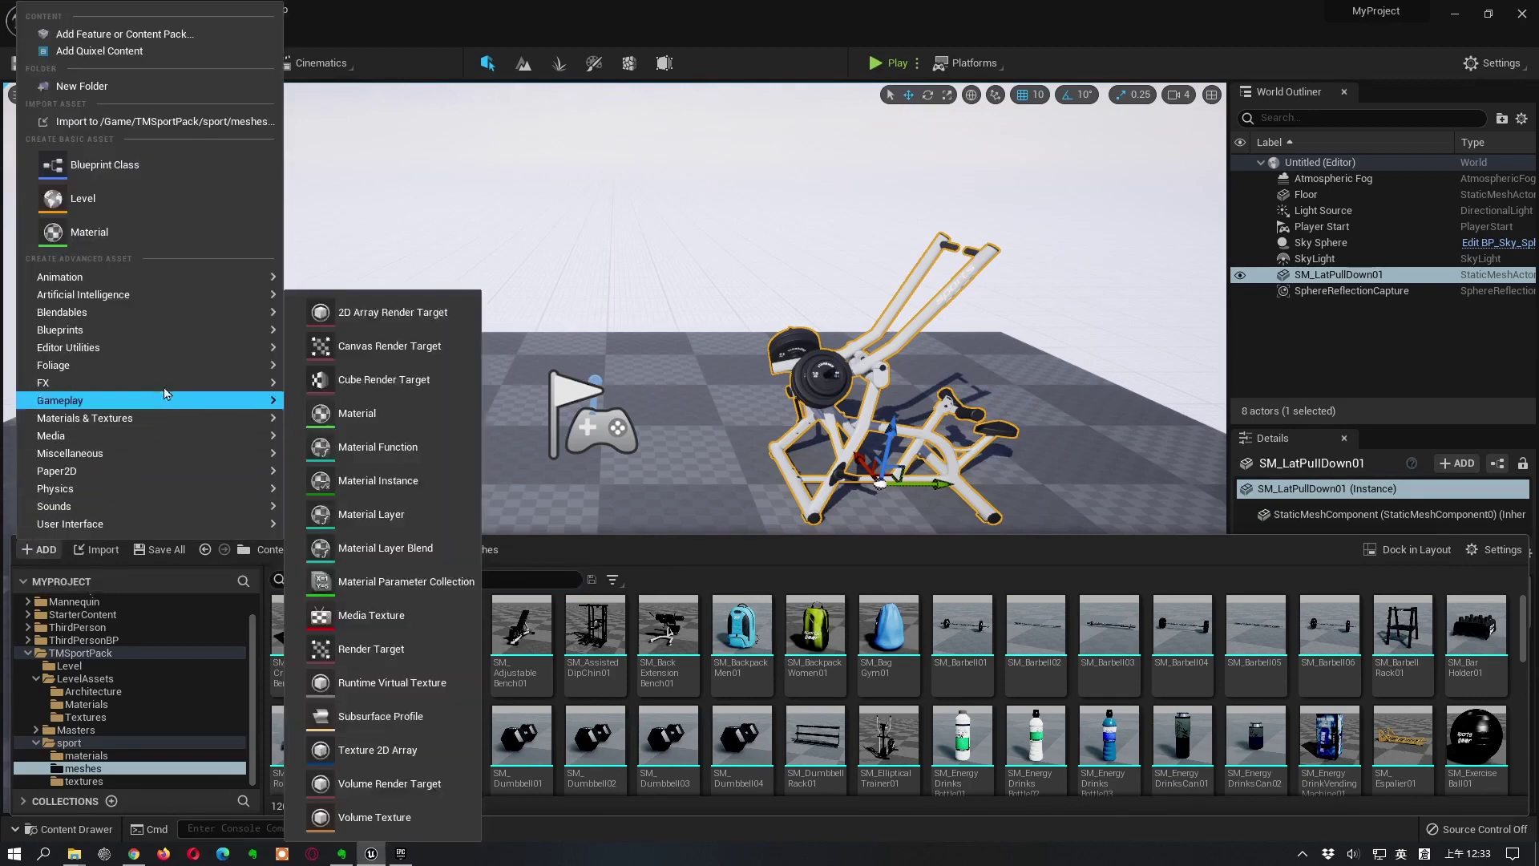
click(99, 51)
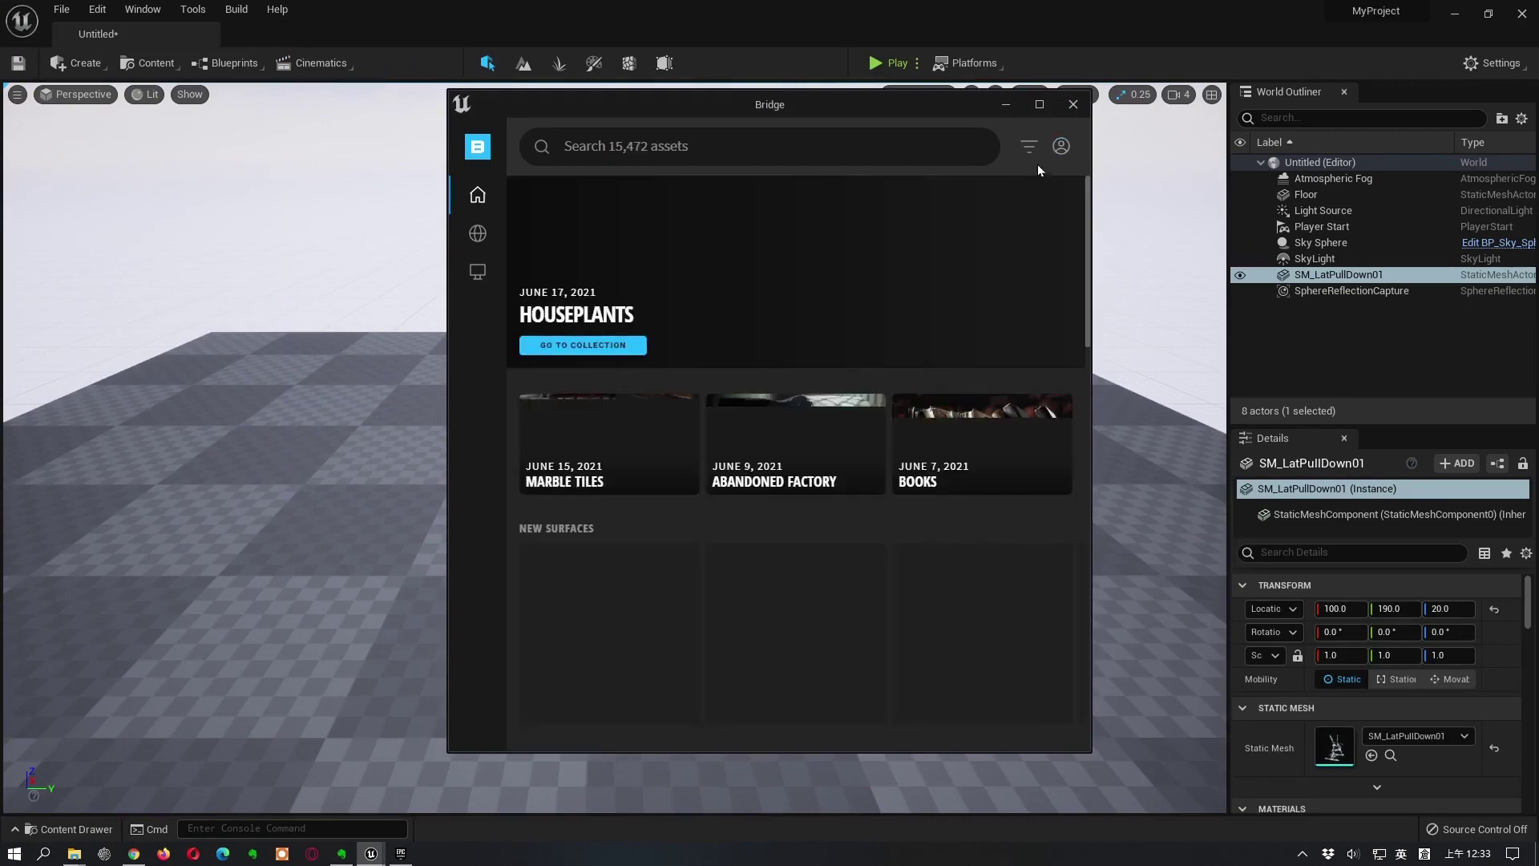
click(1075, 106)
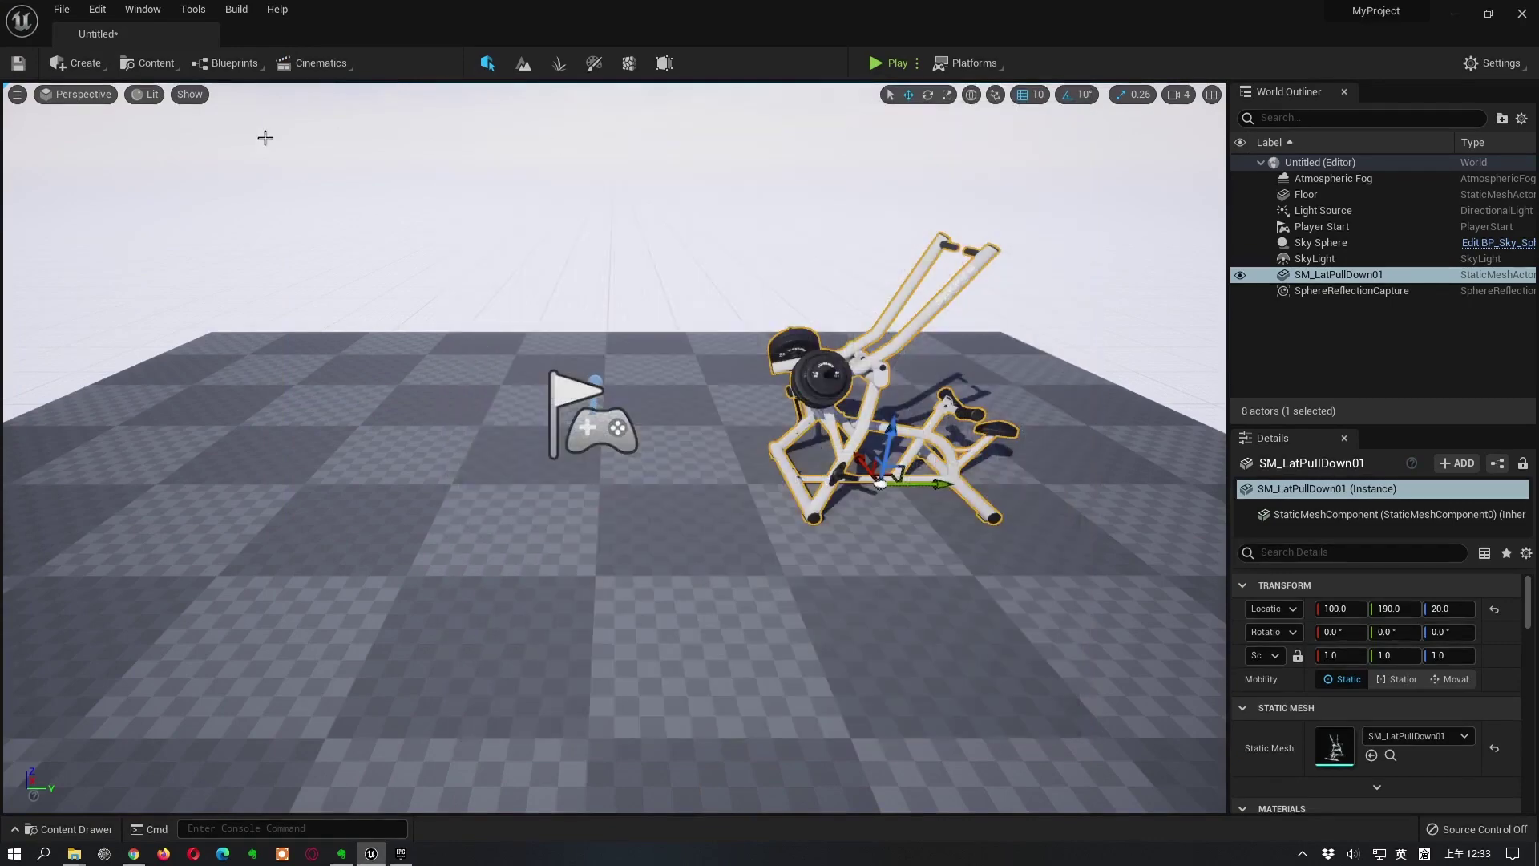
click(152, 65)
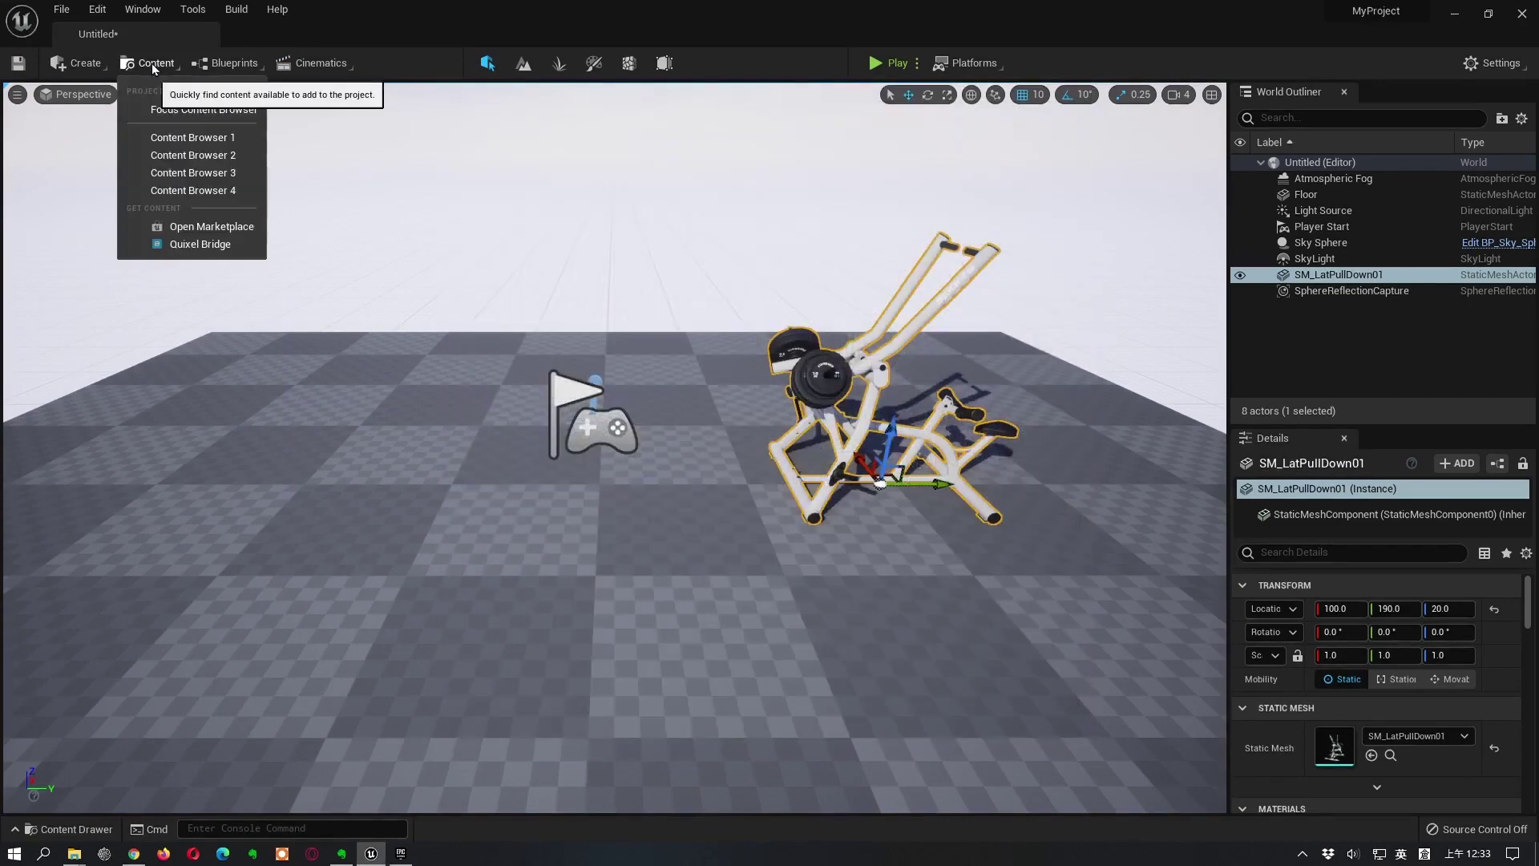
click(186, 244)
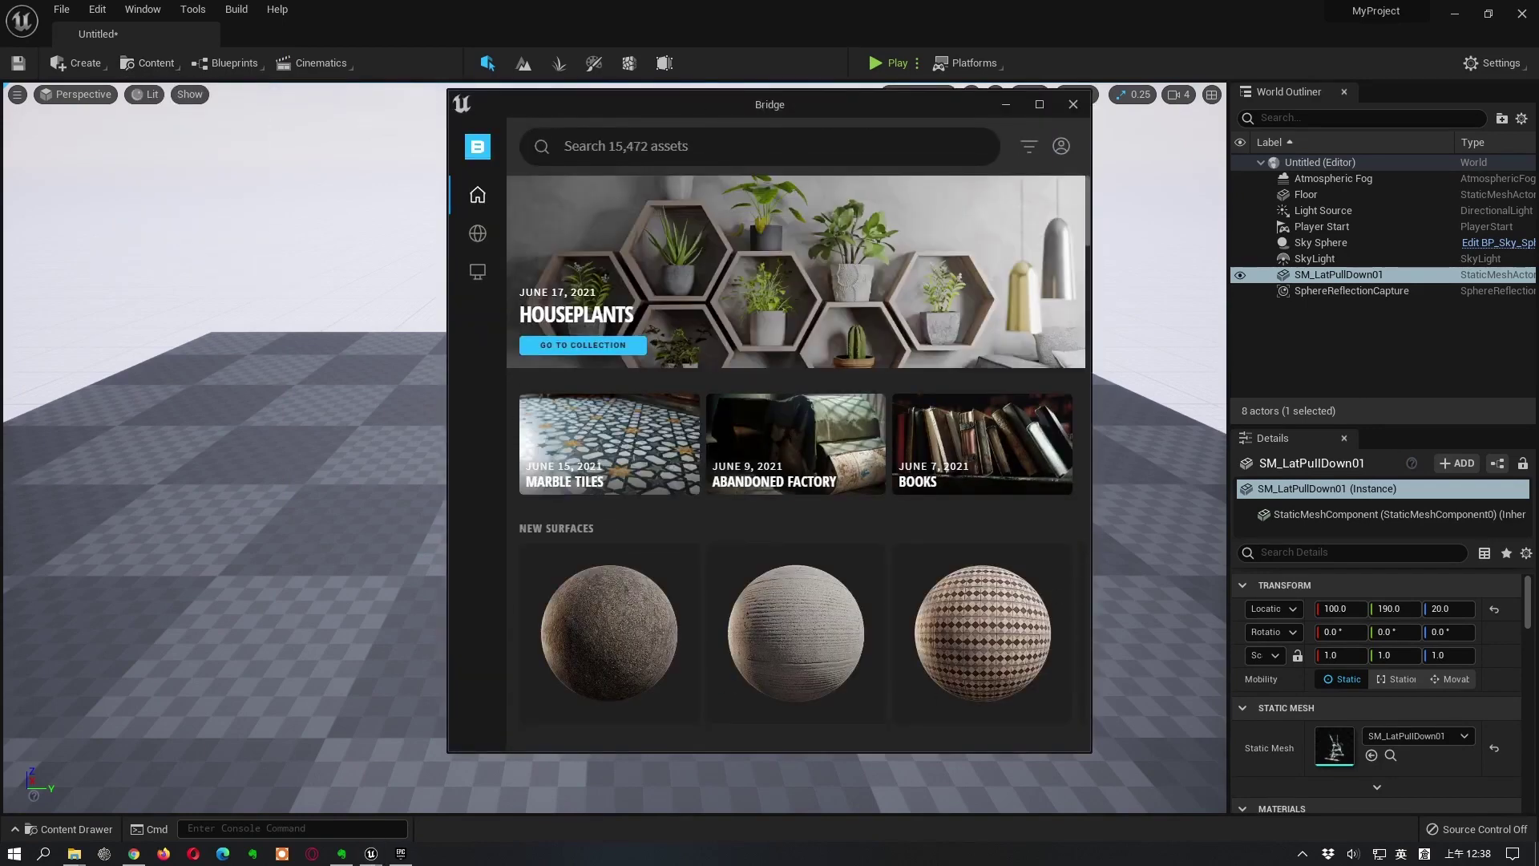
Switch to the Epic Games Launcher, browse the free Megascans collections in the Marketplace, and minimize the launcher.
click(401, 853)
mouse_move(882, 237)
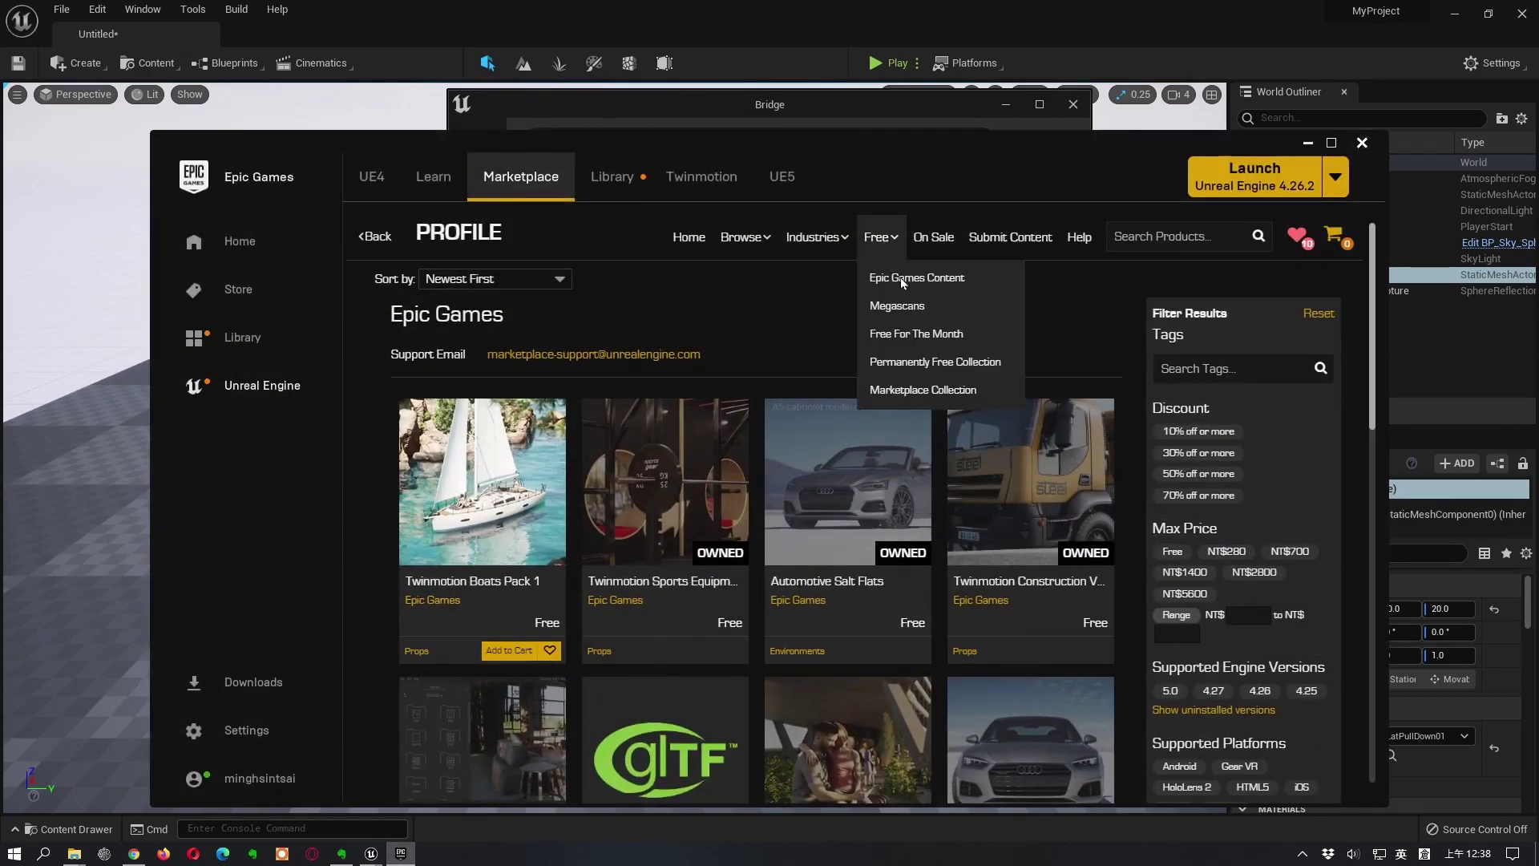
click(901, 305)
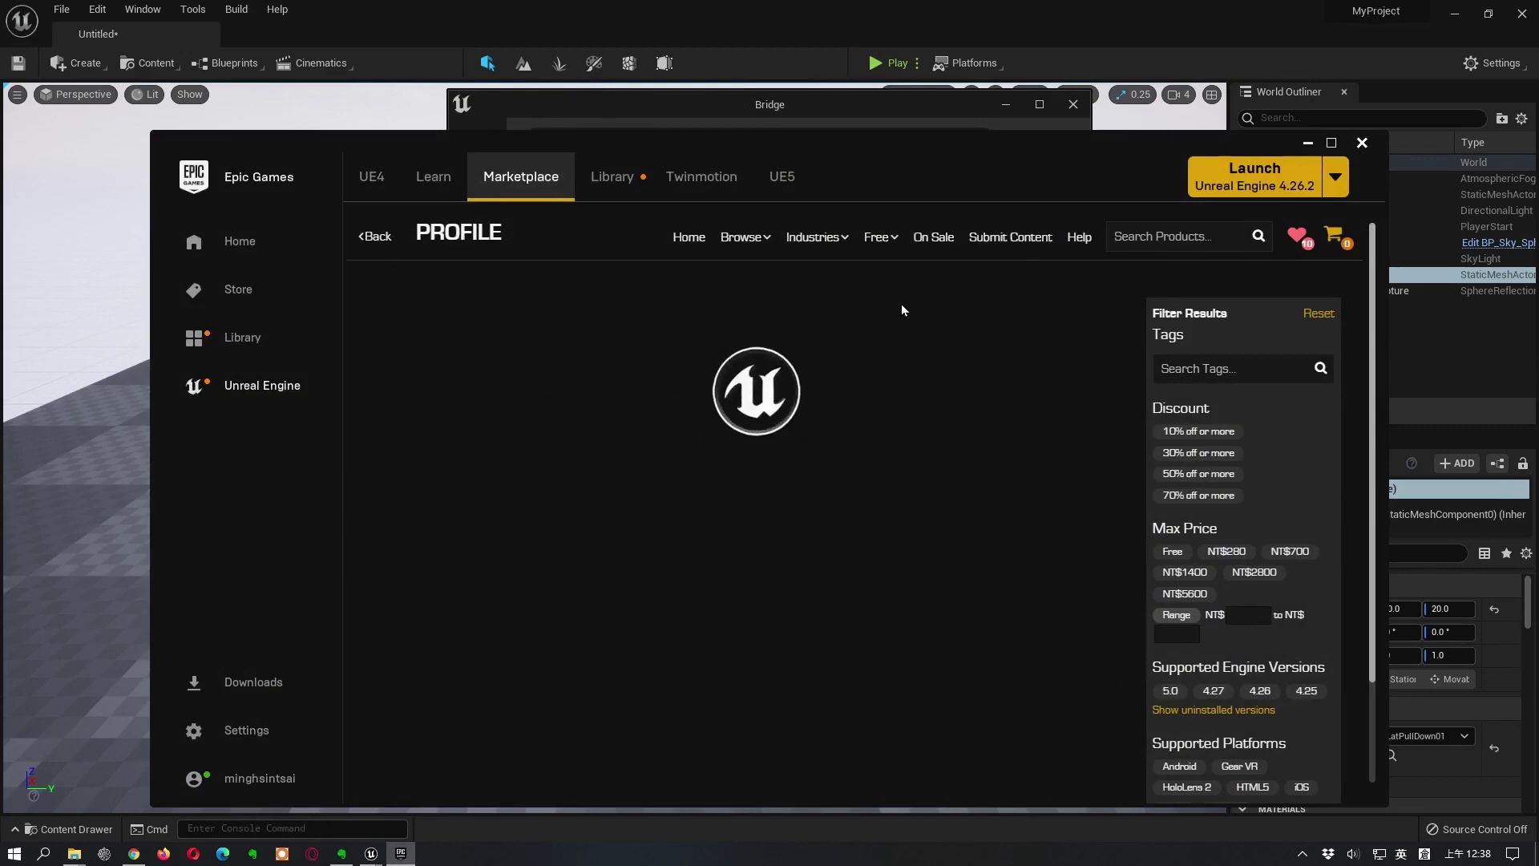
scroll(658, 581, down, 4)
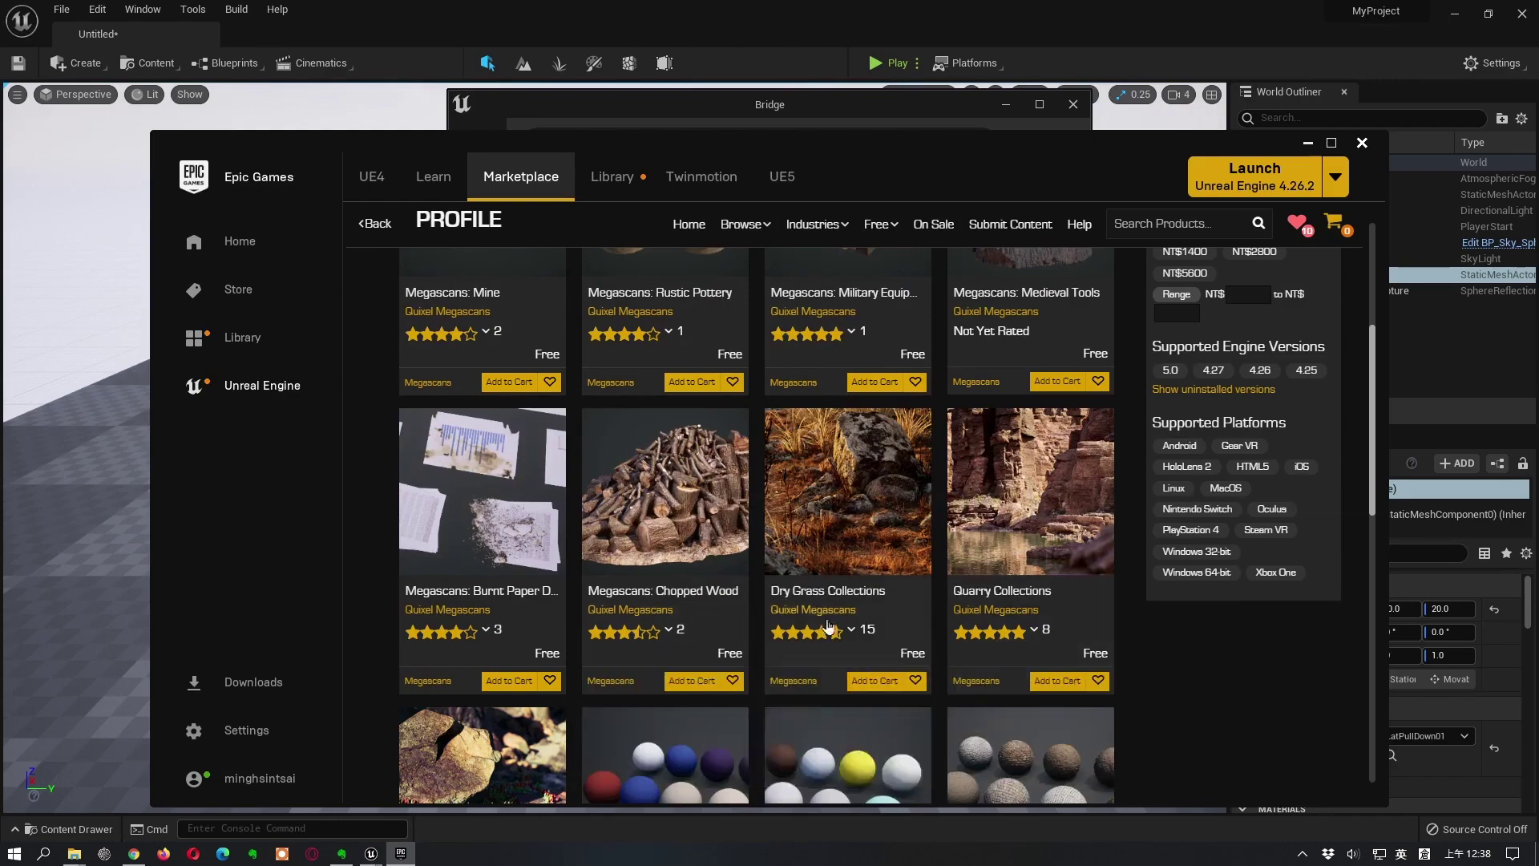
scroll(822, 621, down, 4)
mouse_move(1015, 607)
scroll(1014, 607, down, 3)
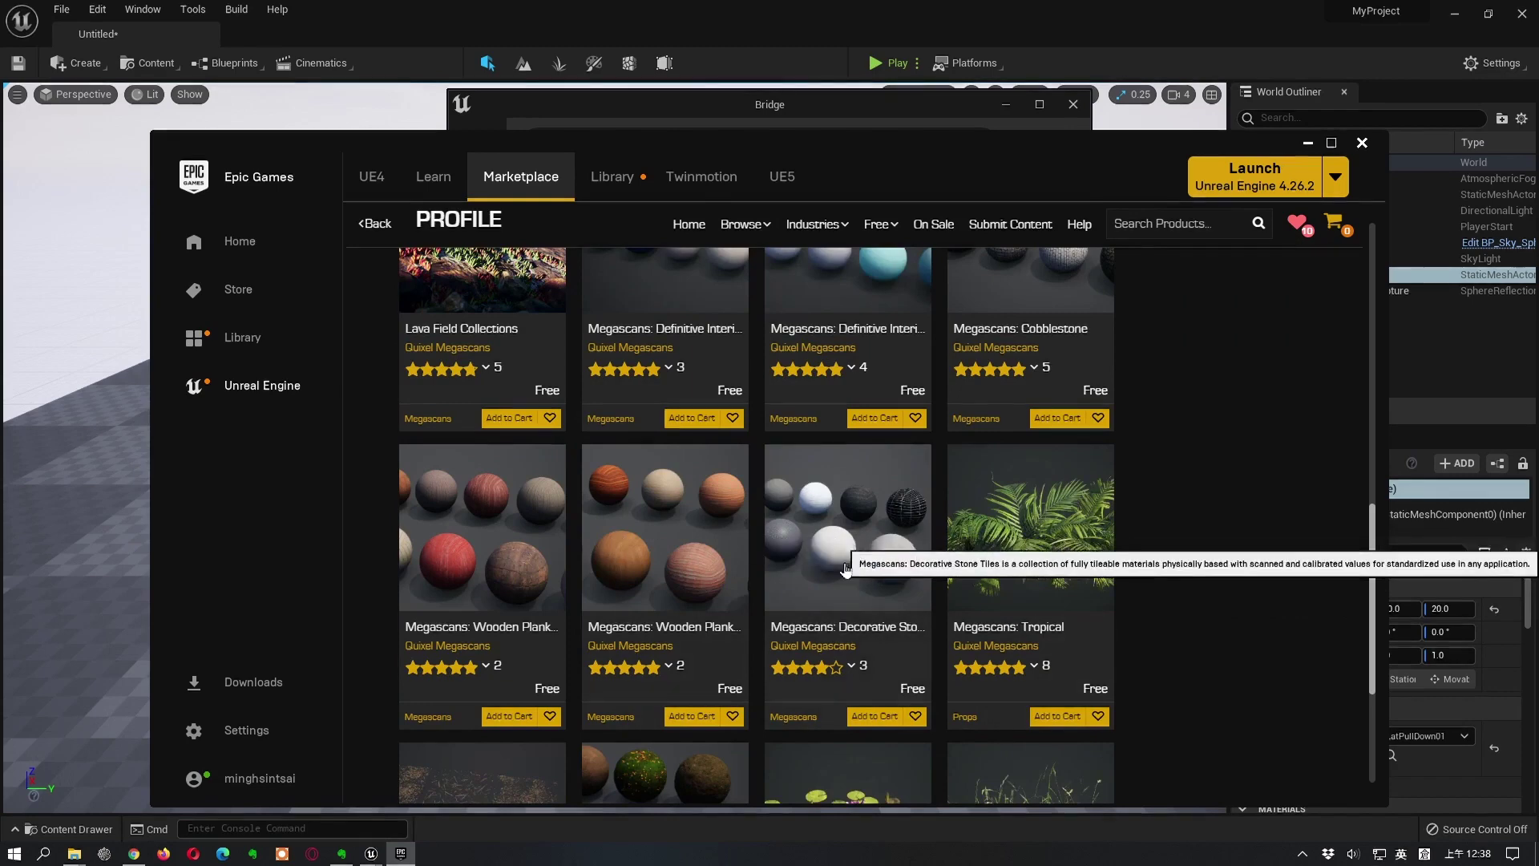
click(1309, 143)
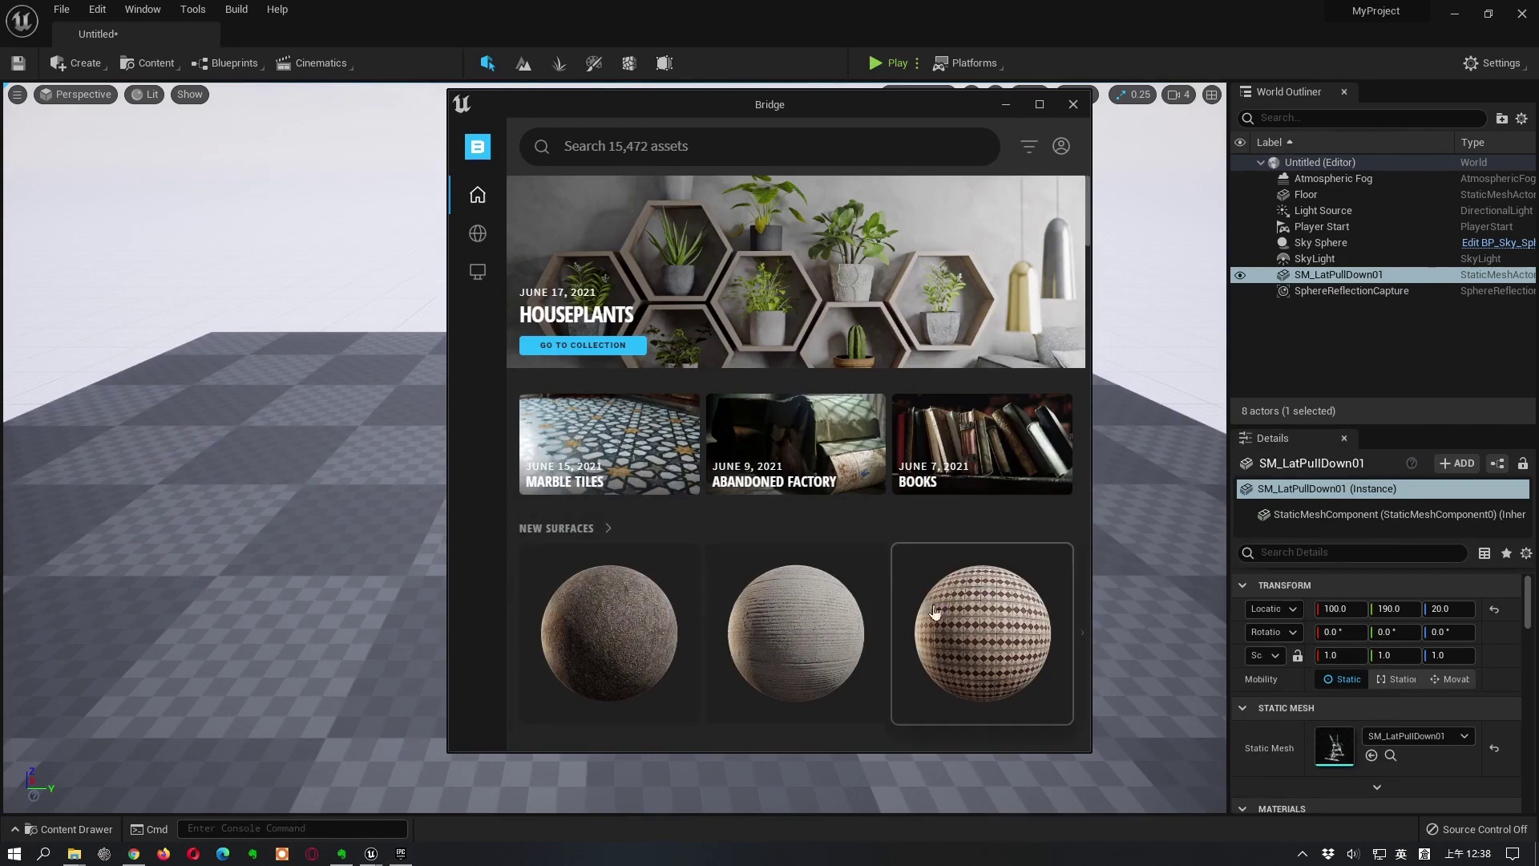
Close the Bridge window and reopen the Content Drawer with the beginning of the project folder tree in view.
mouse_move(494, 563)
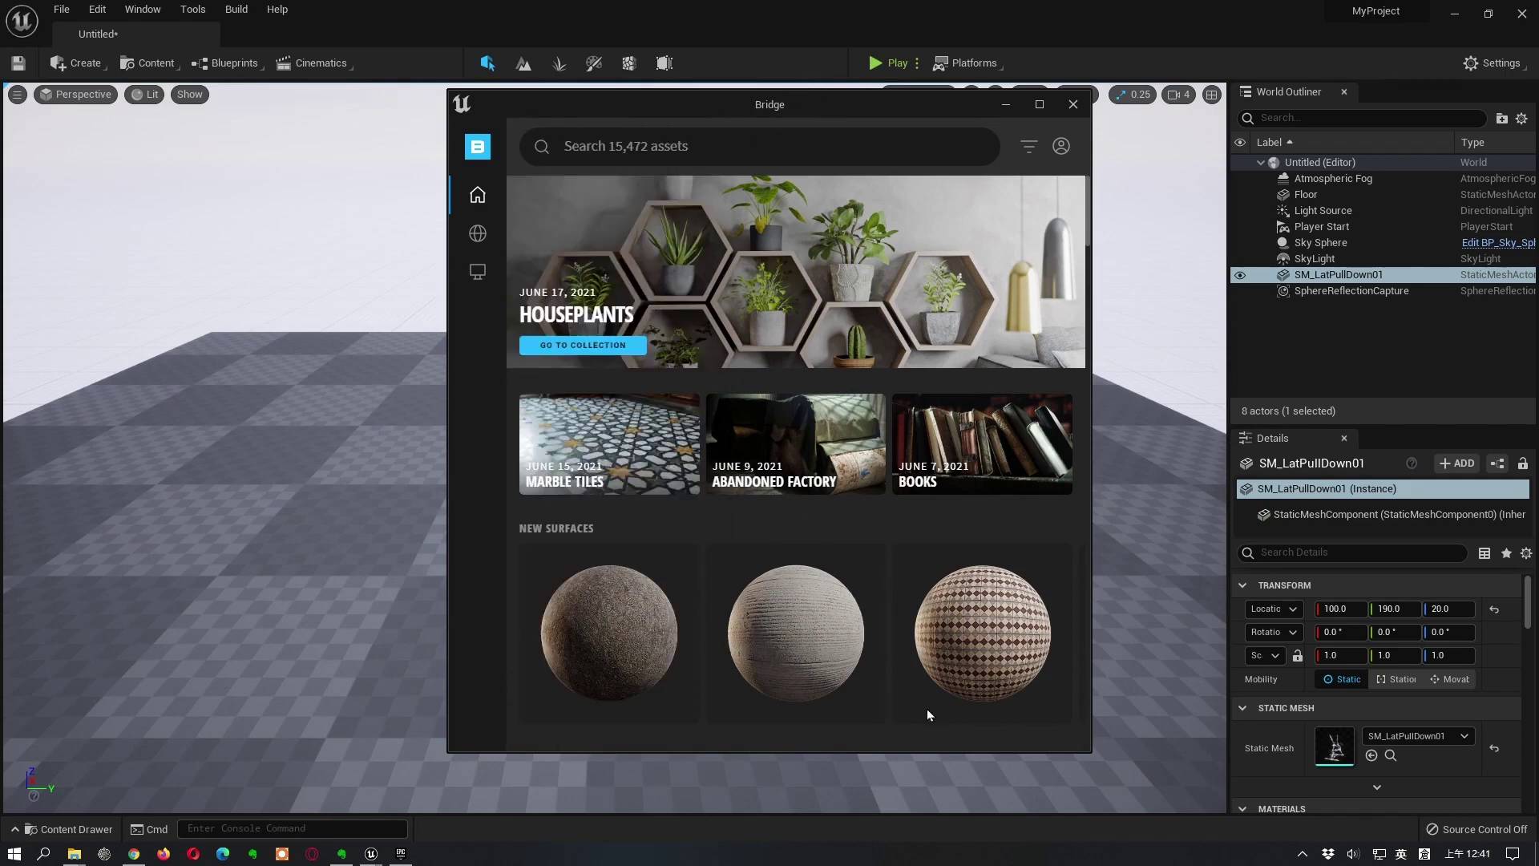
click(1073, 104)
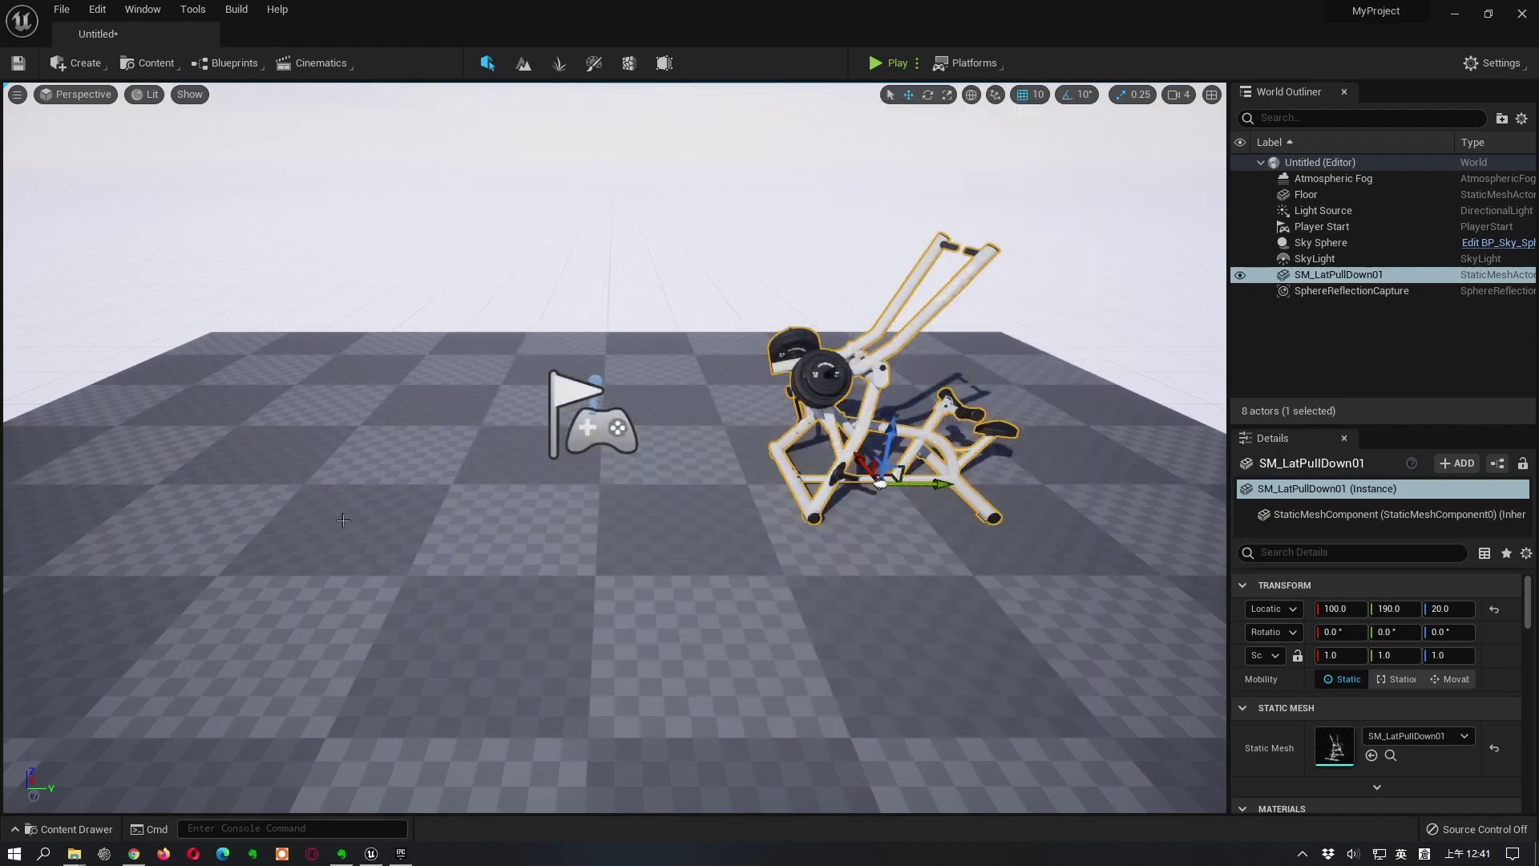
click(71, 829)
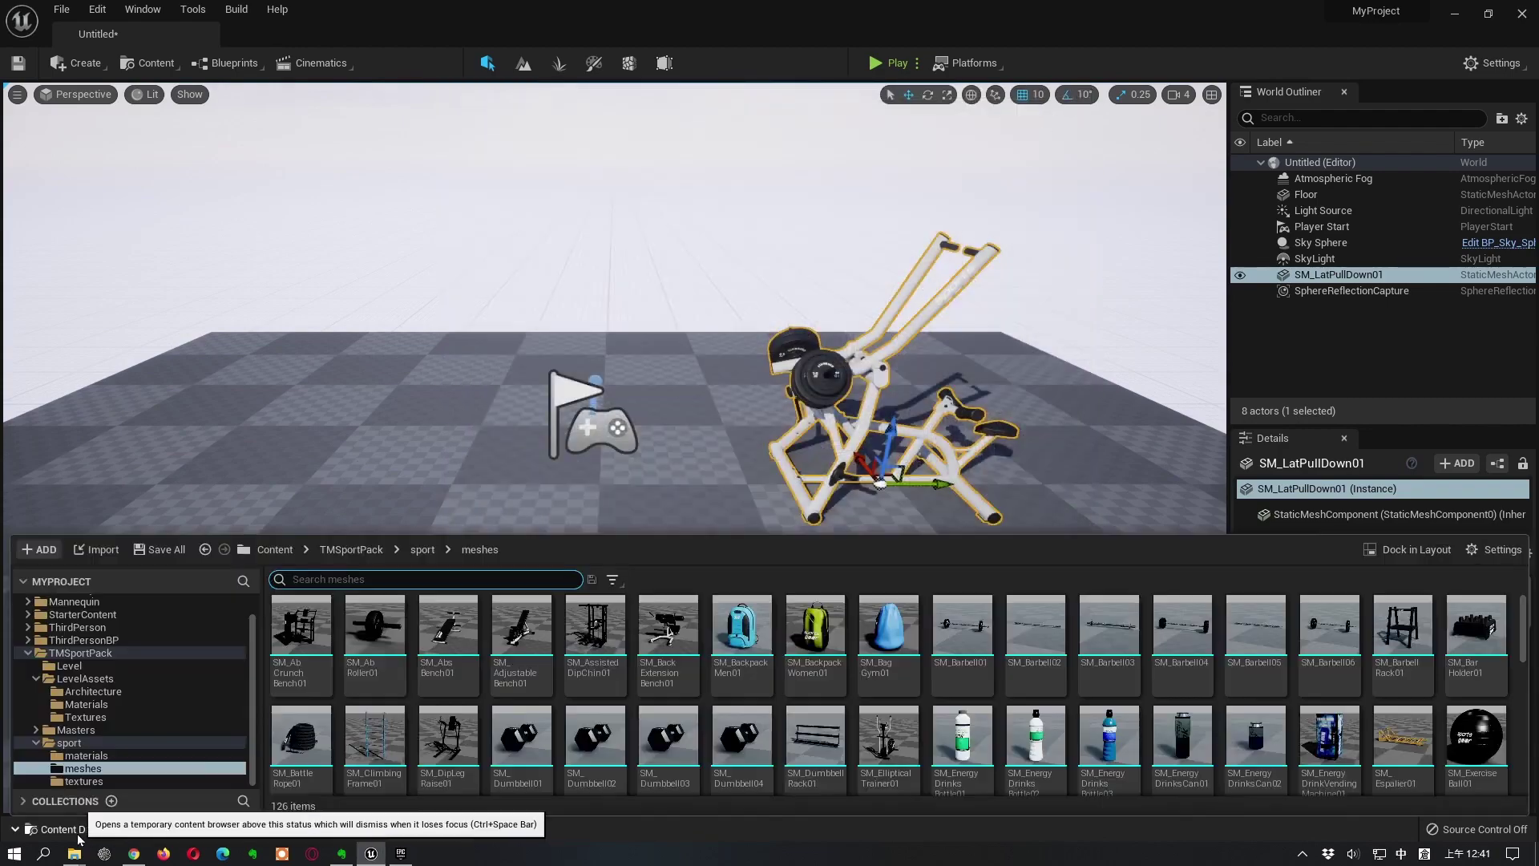
scroll(237, 663, up, 2)
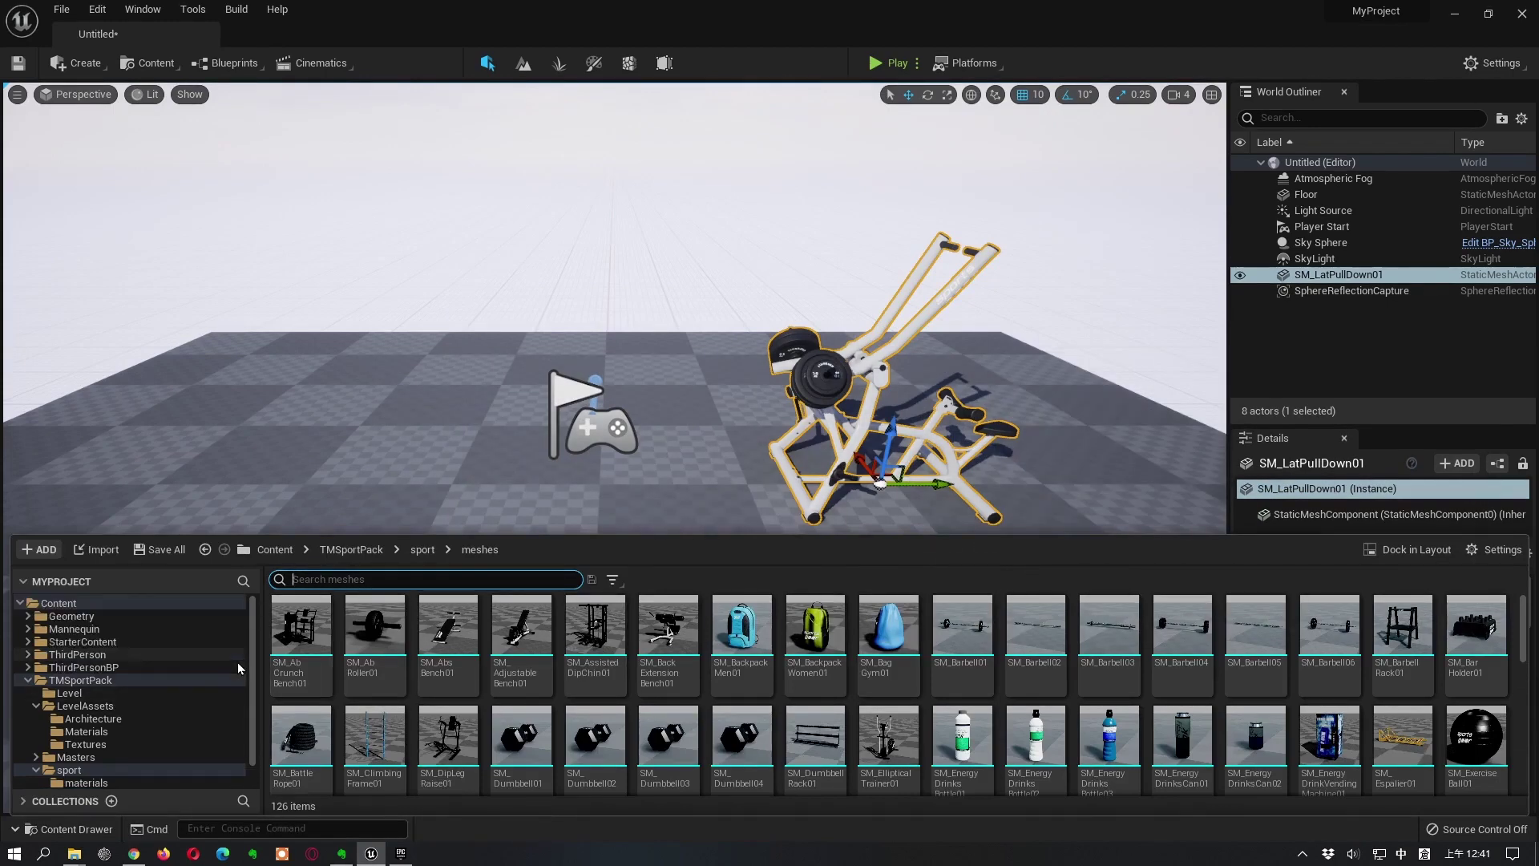
Save the current level as NewMap in the root Content folder and show that folder in the Content Drawer.
click(91, 609)
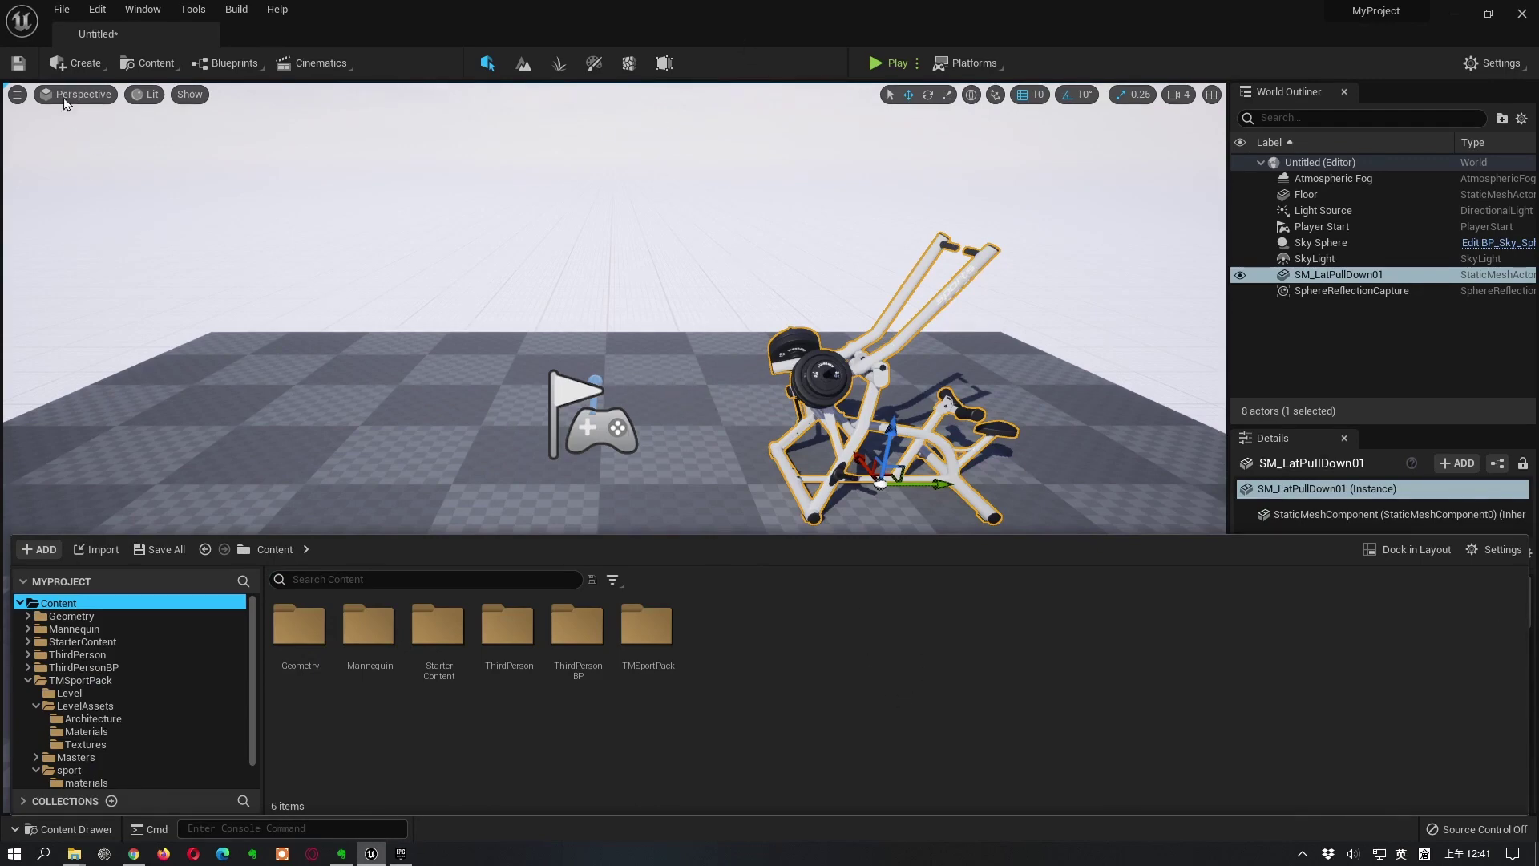
click(61, 9)
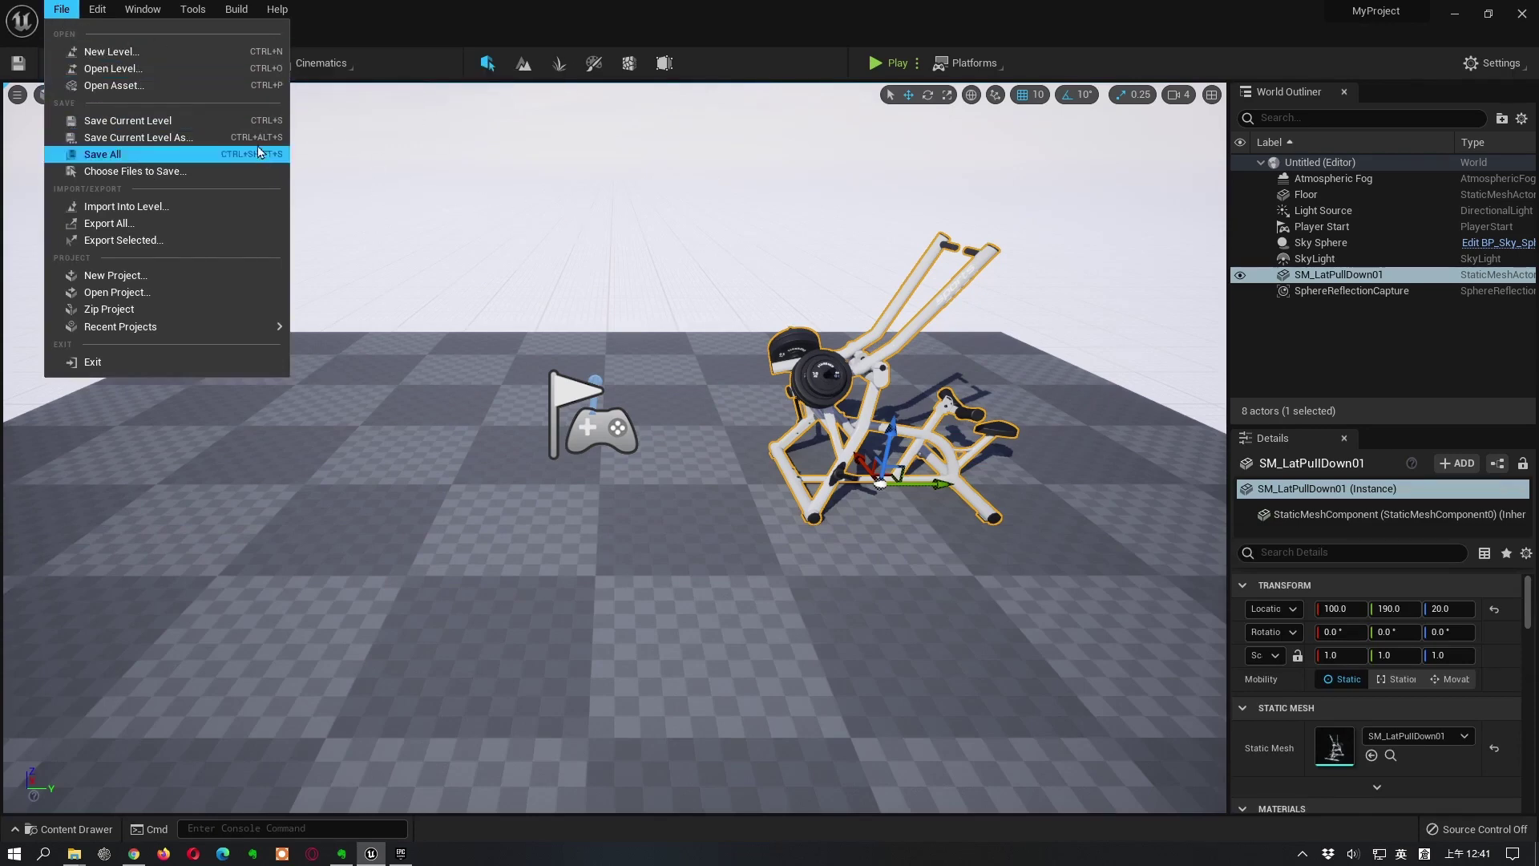
click(128, 120)
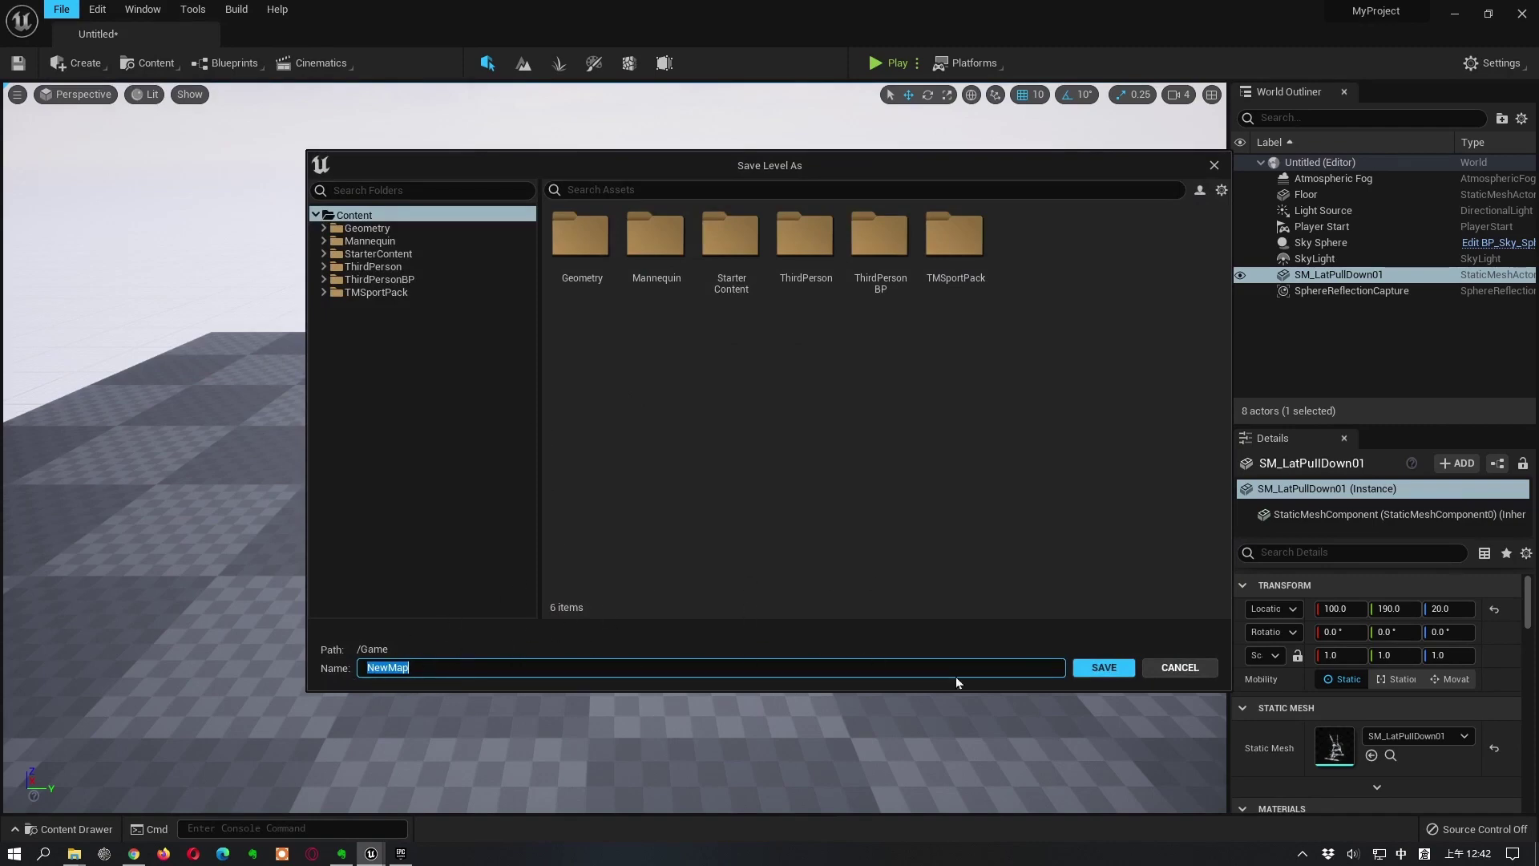
click(1097, 667)
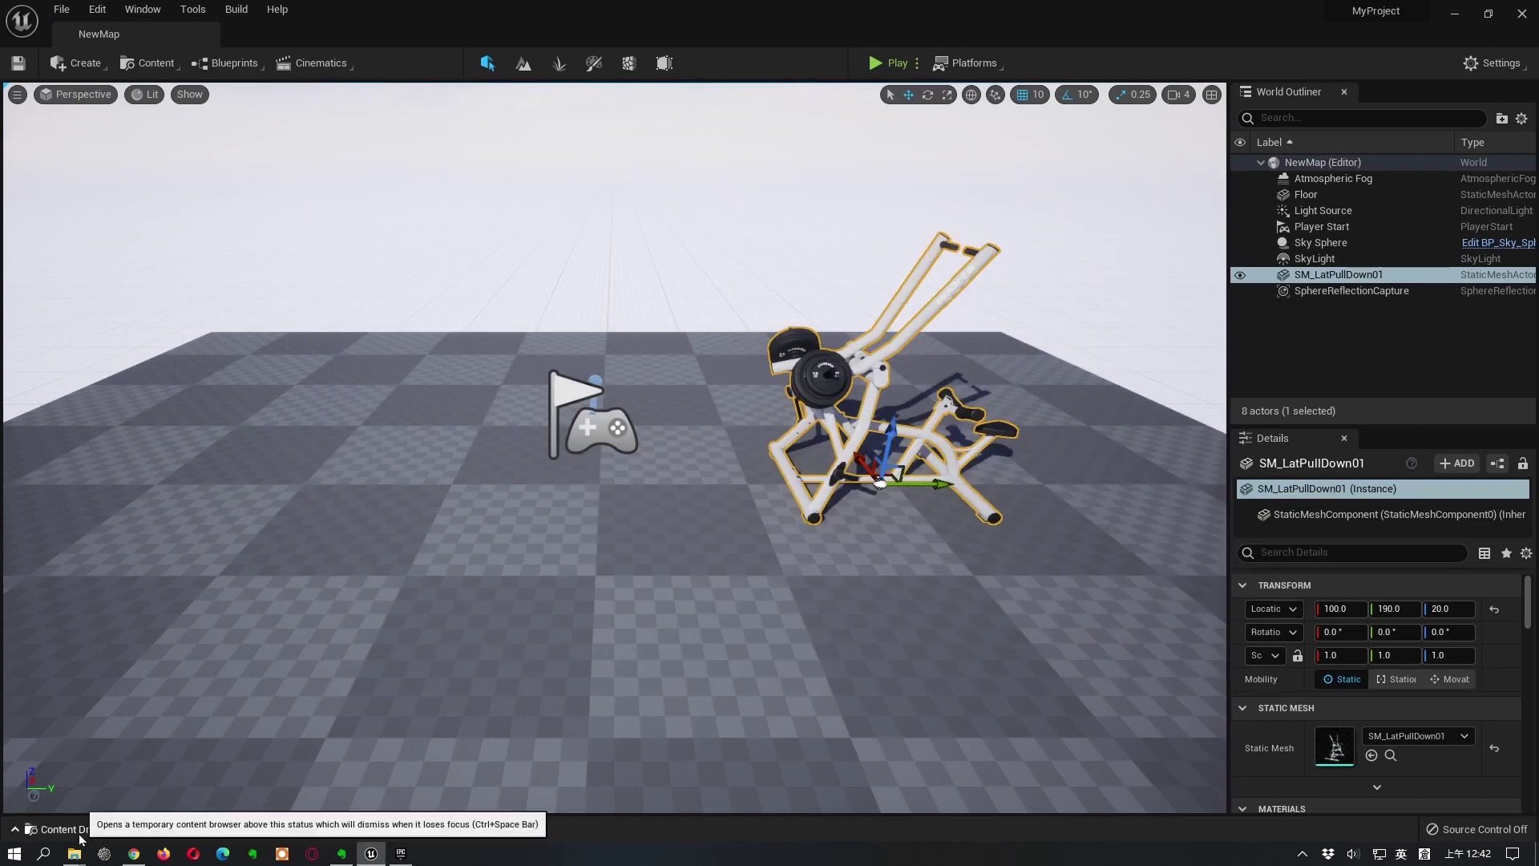
click(79, 833)
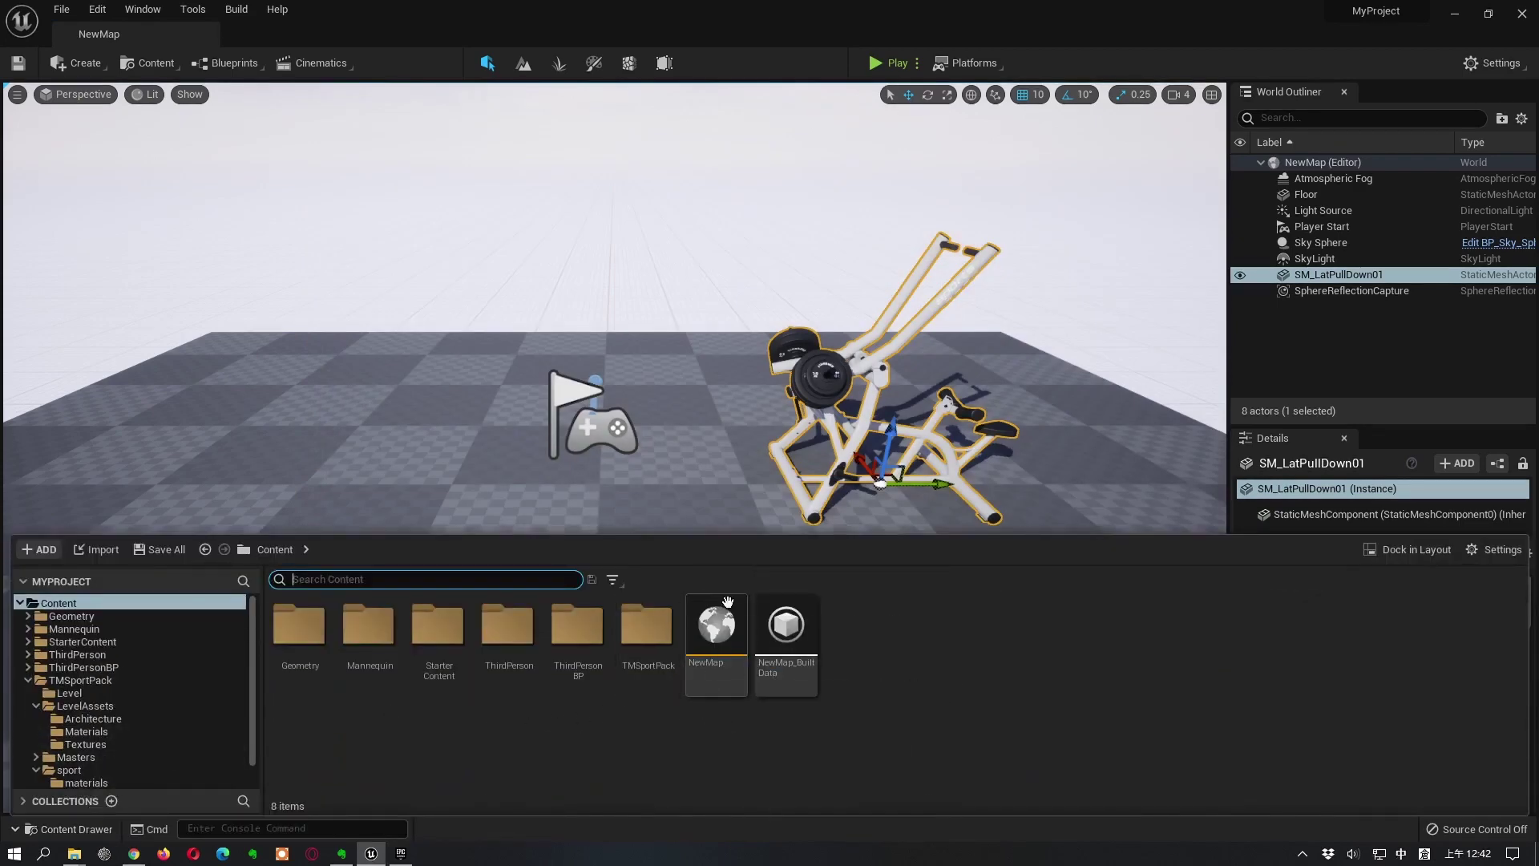
mouse_move(694, 621)
Examine the basic and advanced asset types that can be created in the Content folder, including the FX and Animation categories, without creating any.
right_click(871, 635)
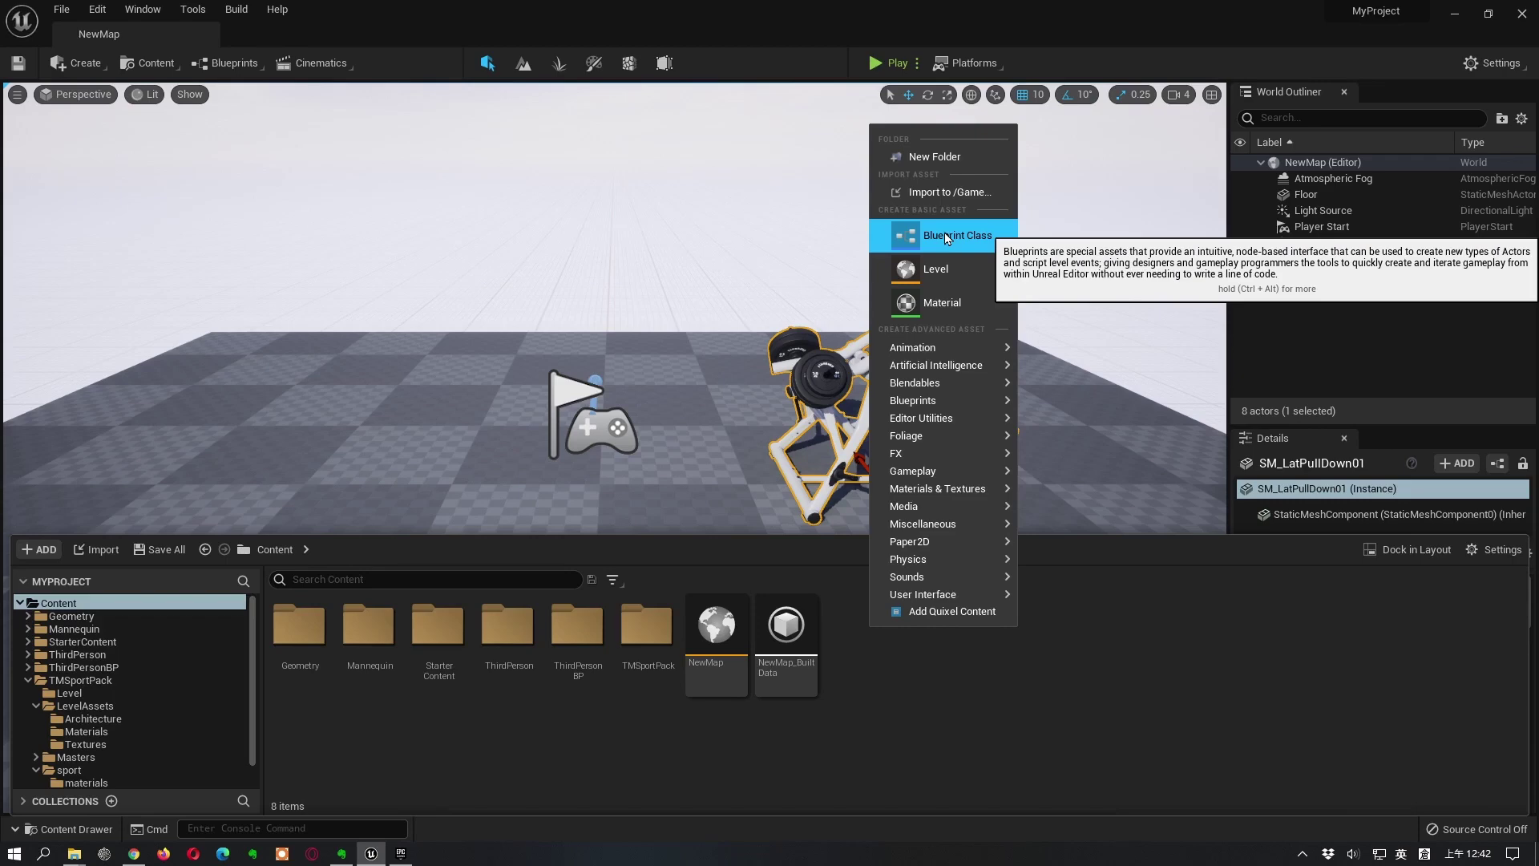
click(944, 733)
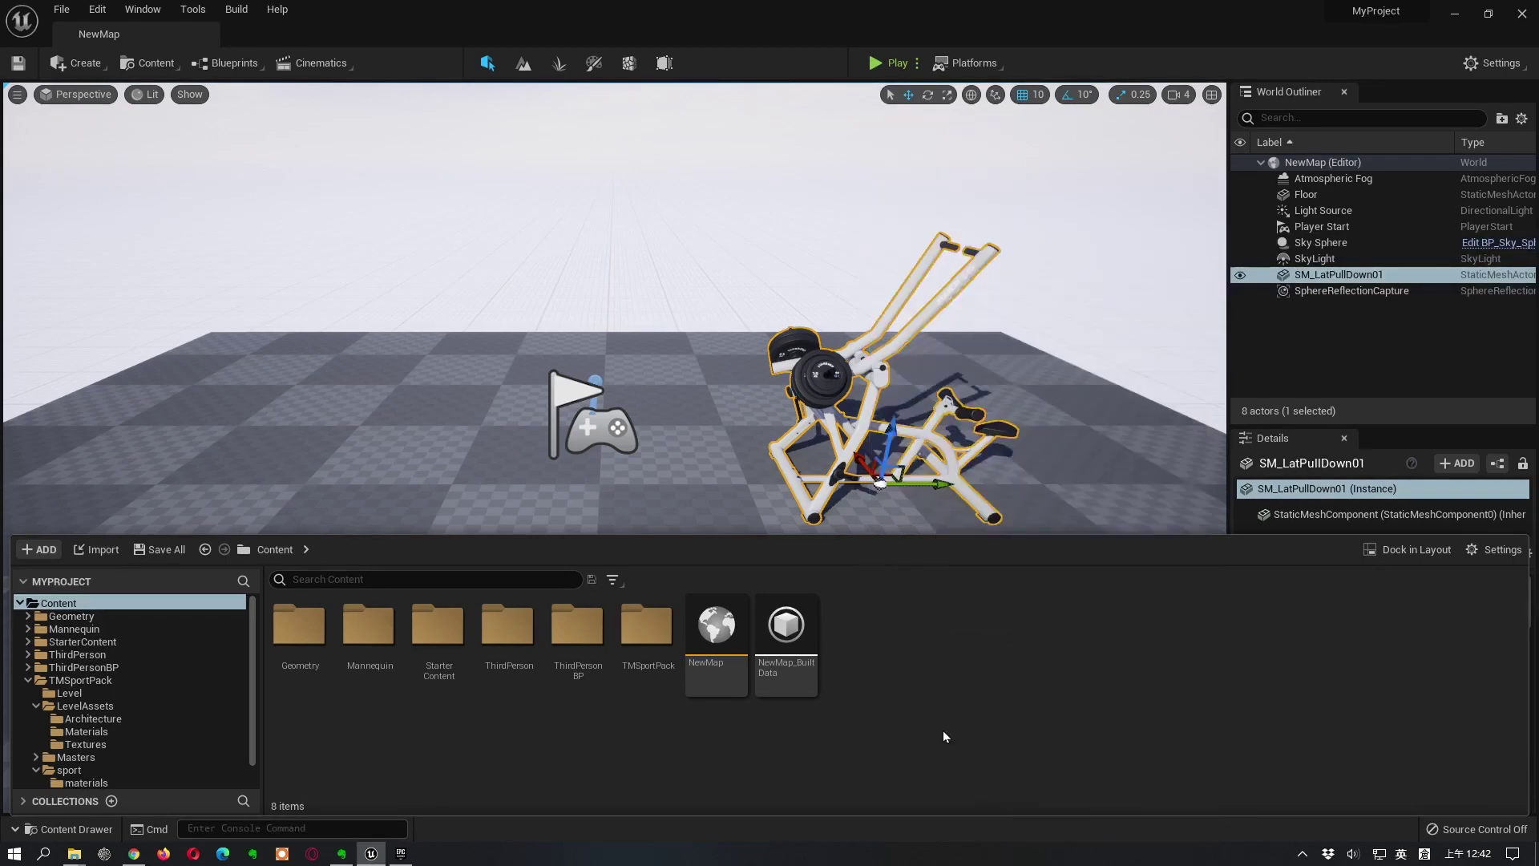
right_click(902, 675)
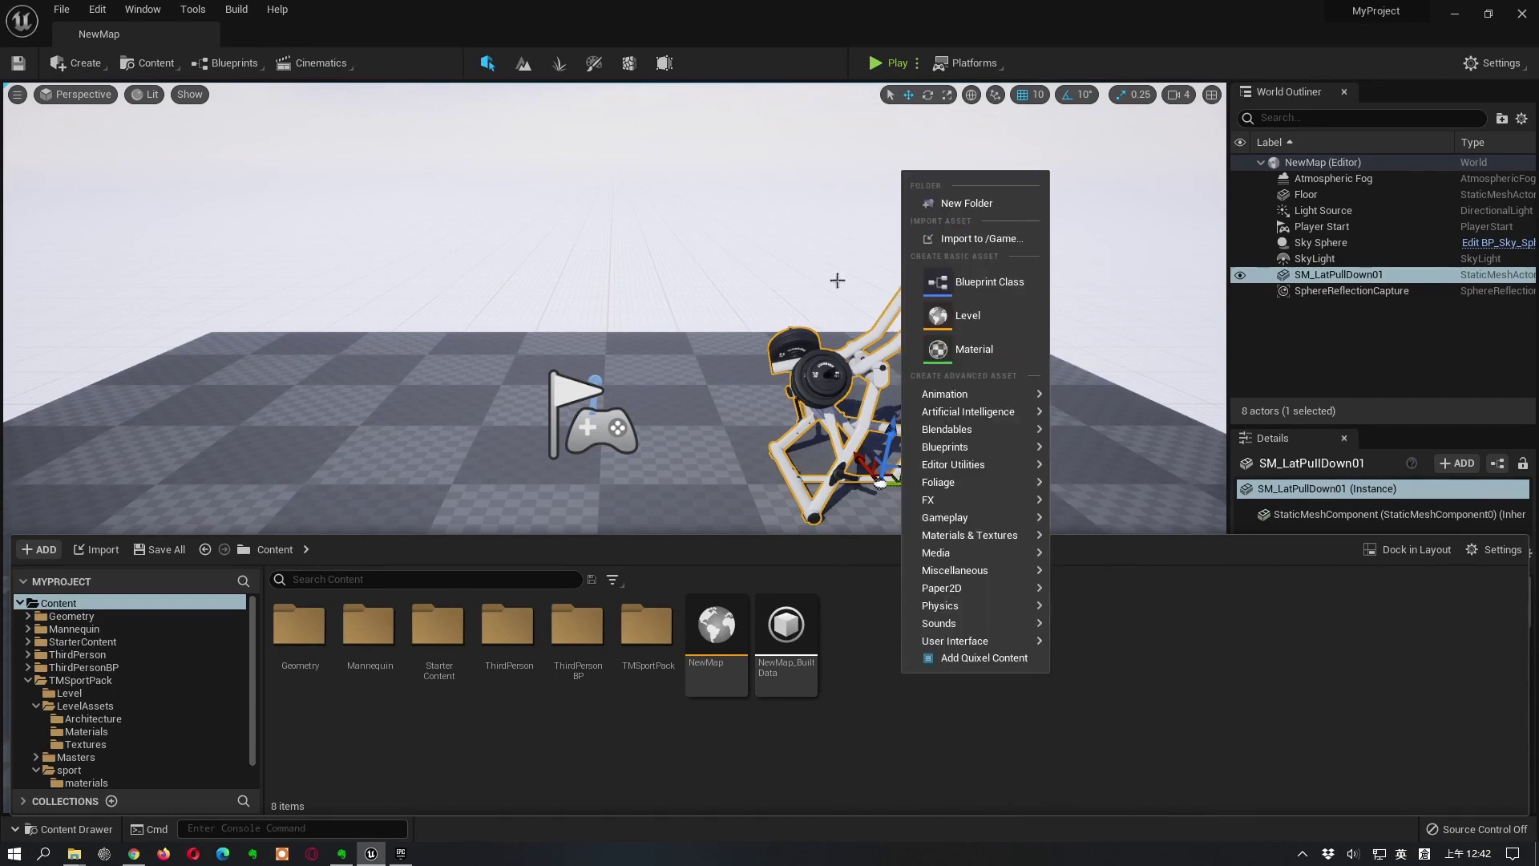
click(1004, 758)
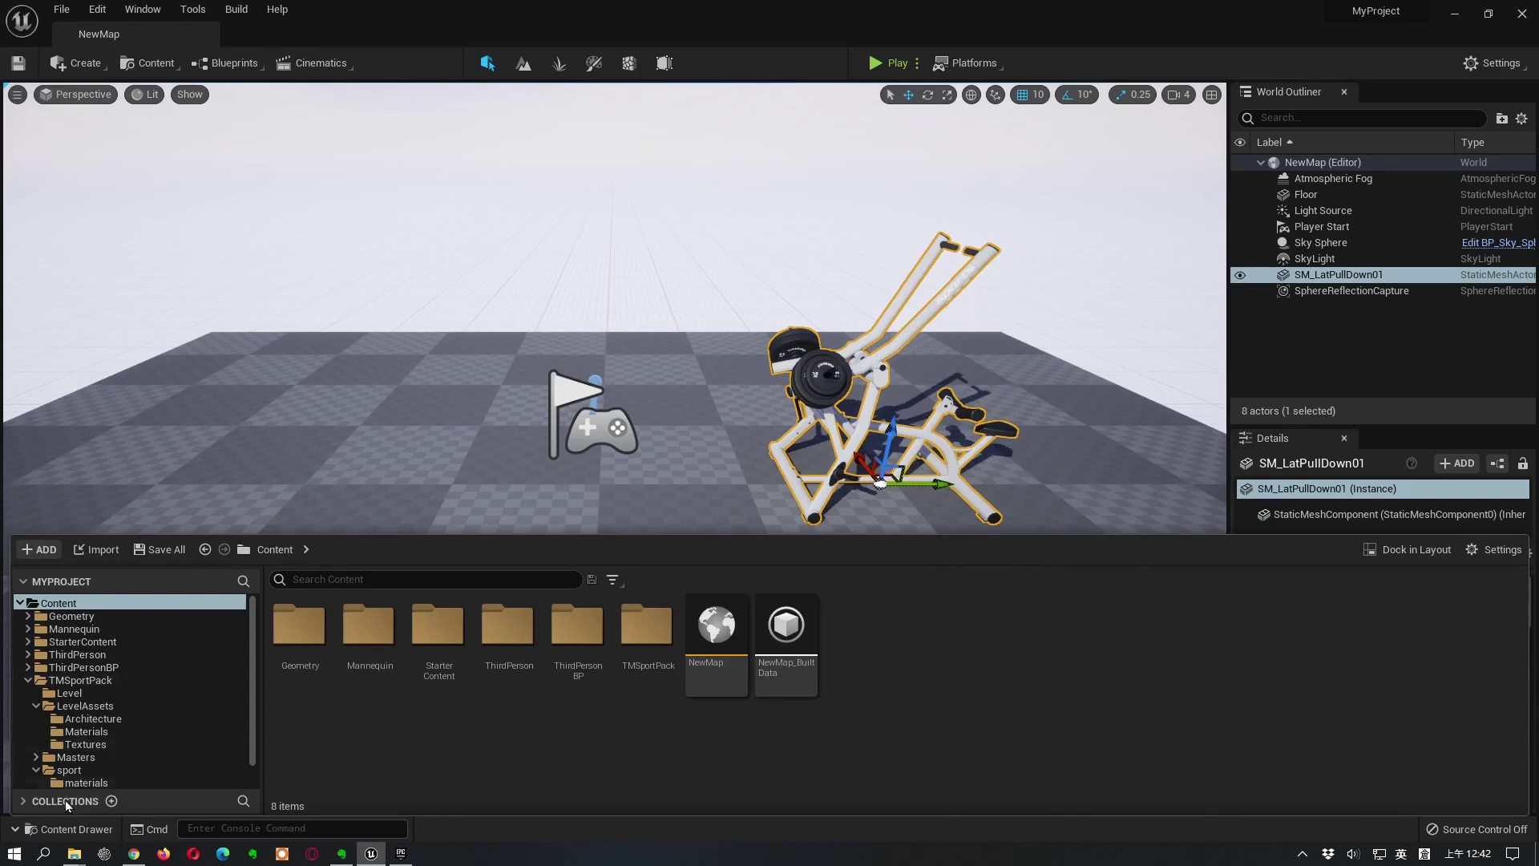
click(37, 551)
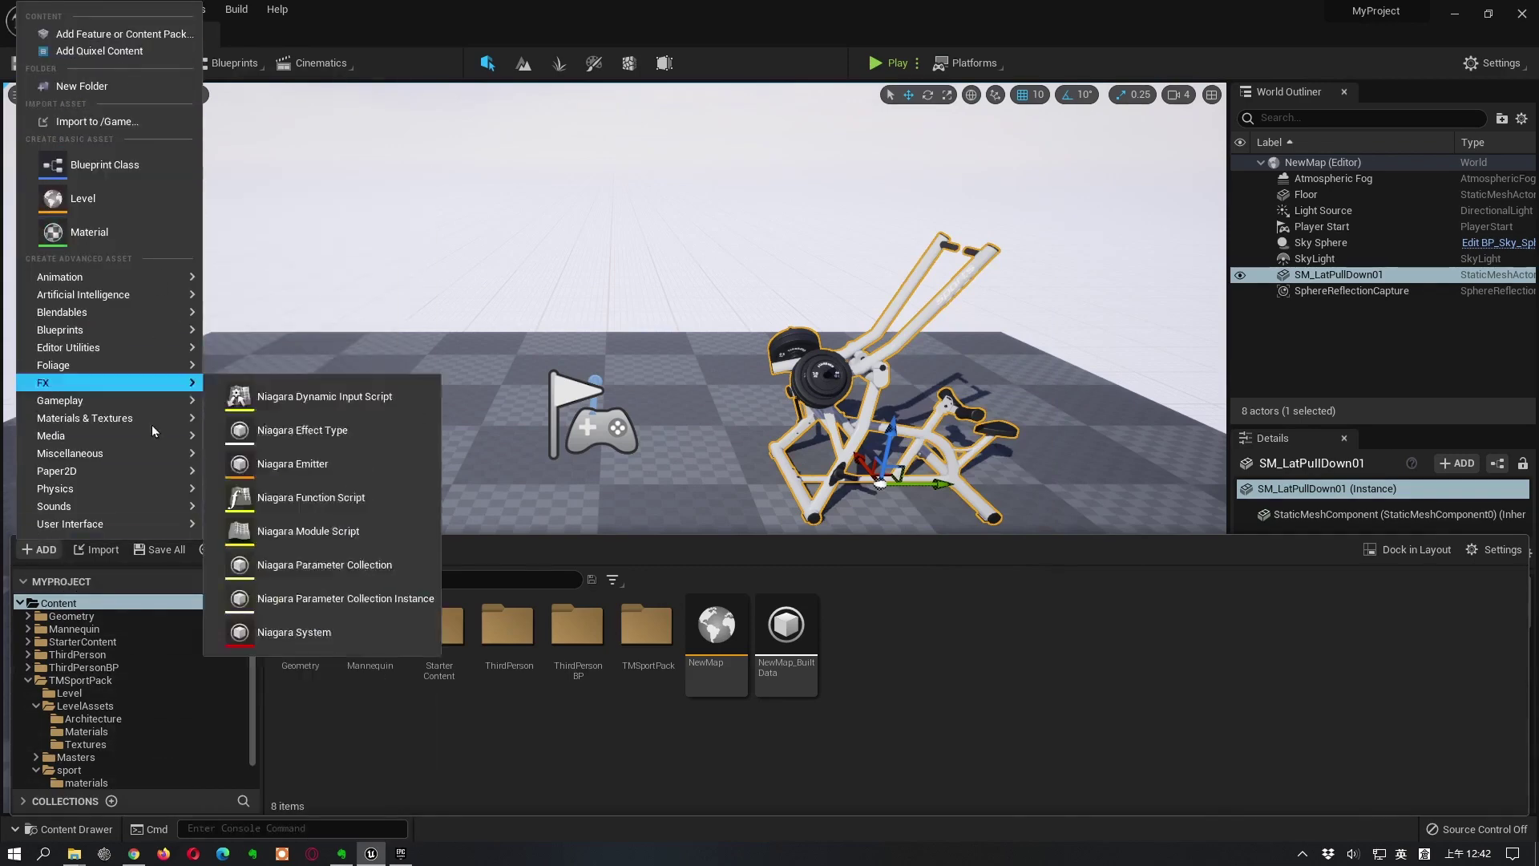
right_click(904, 633)
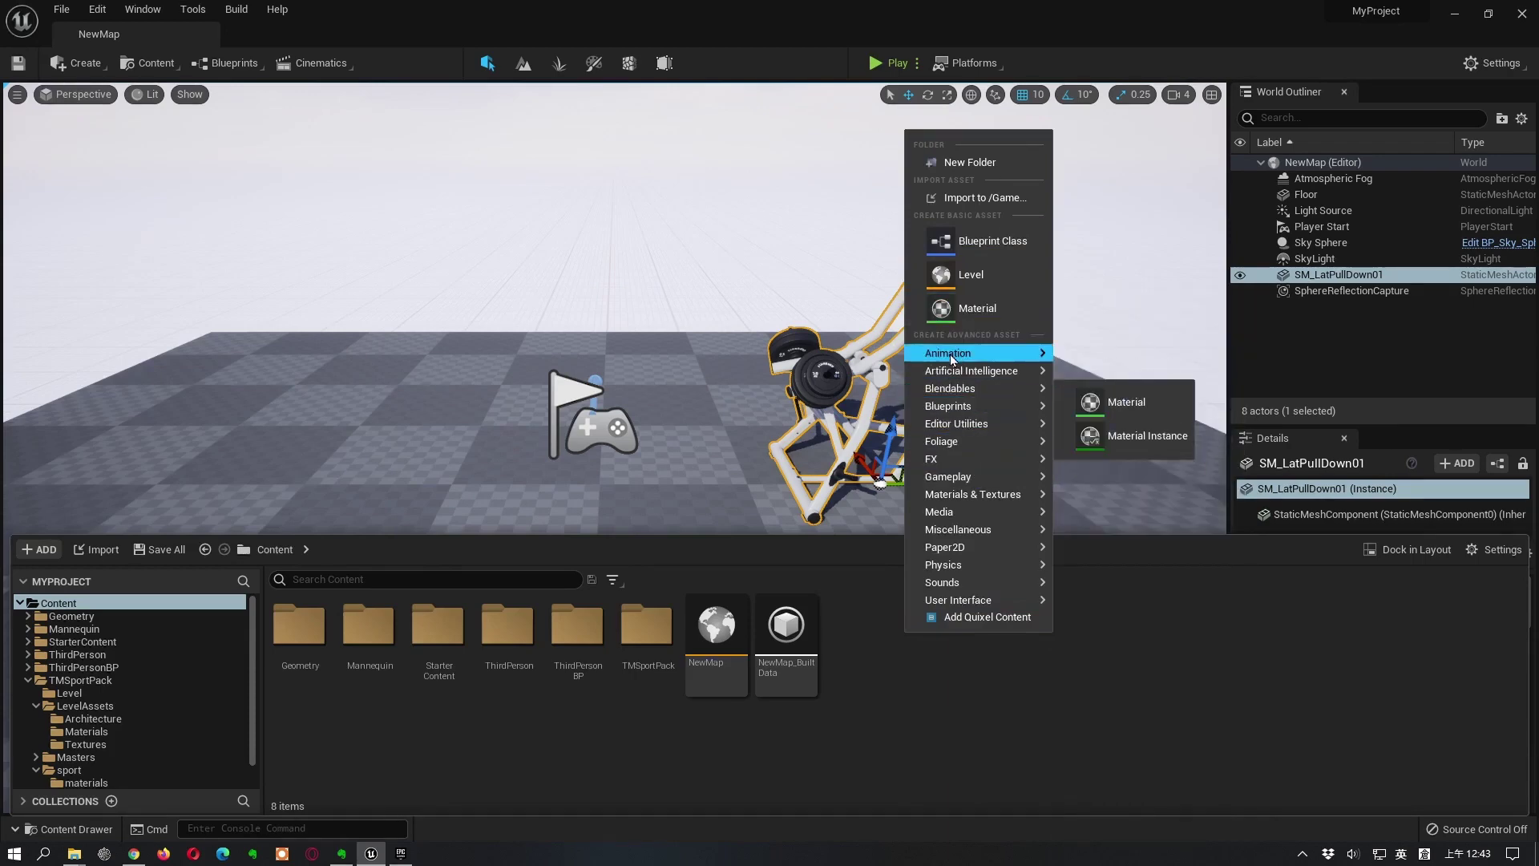
mouse_move(959, 459)
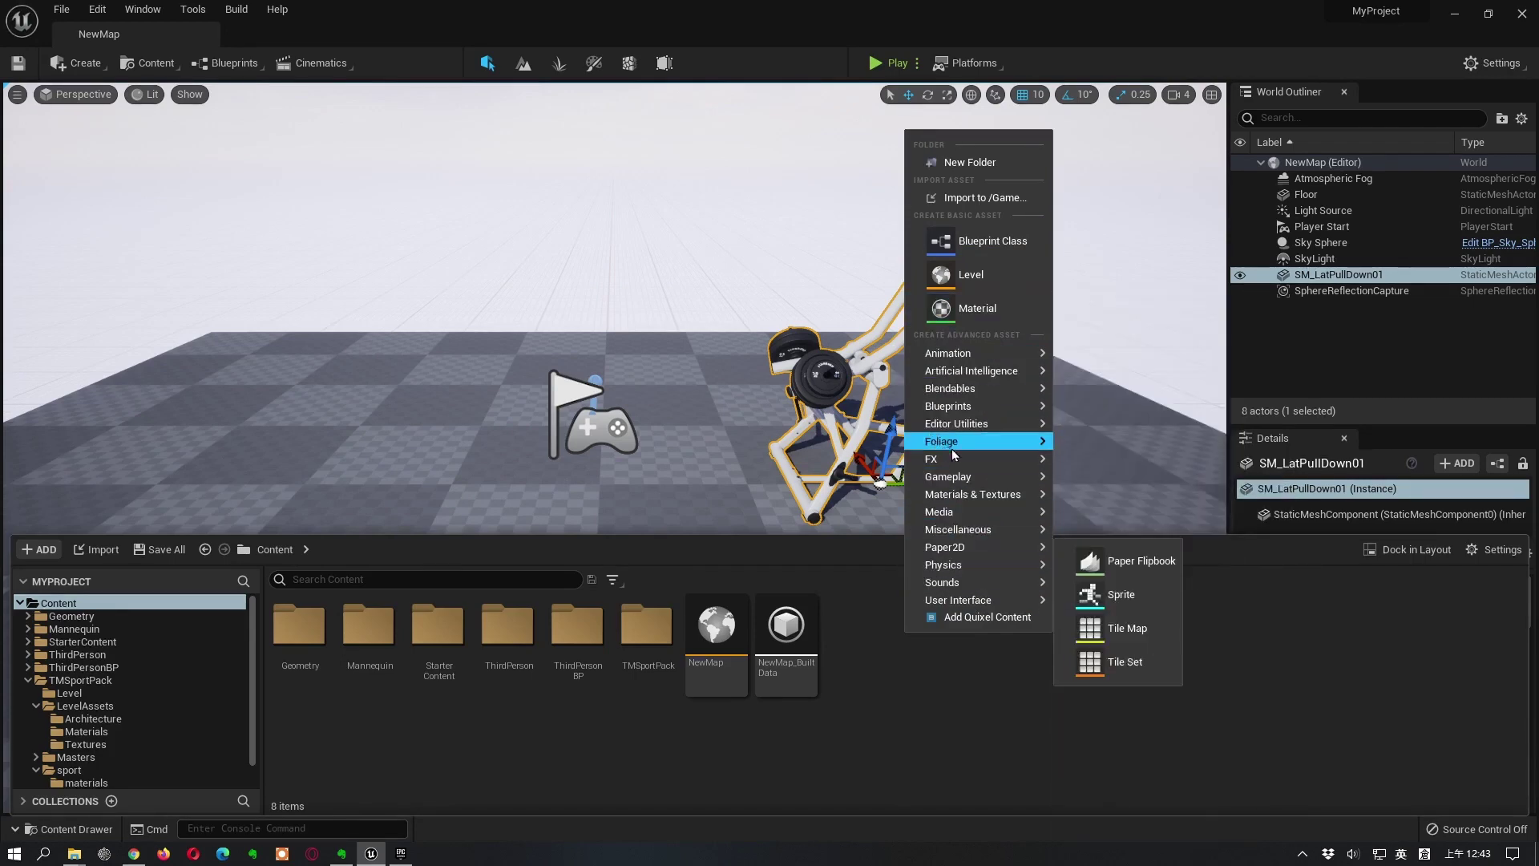
mouse_move(962, 521)
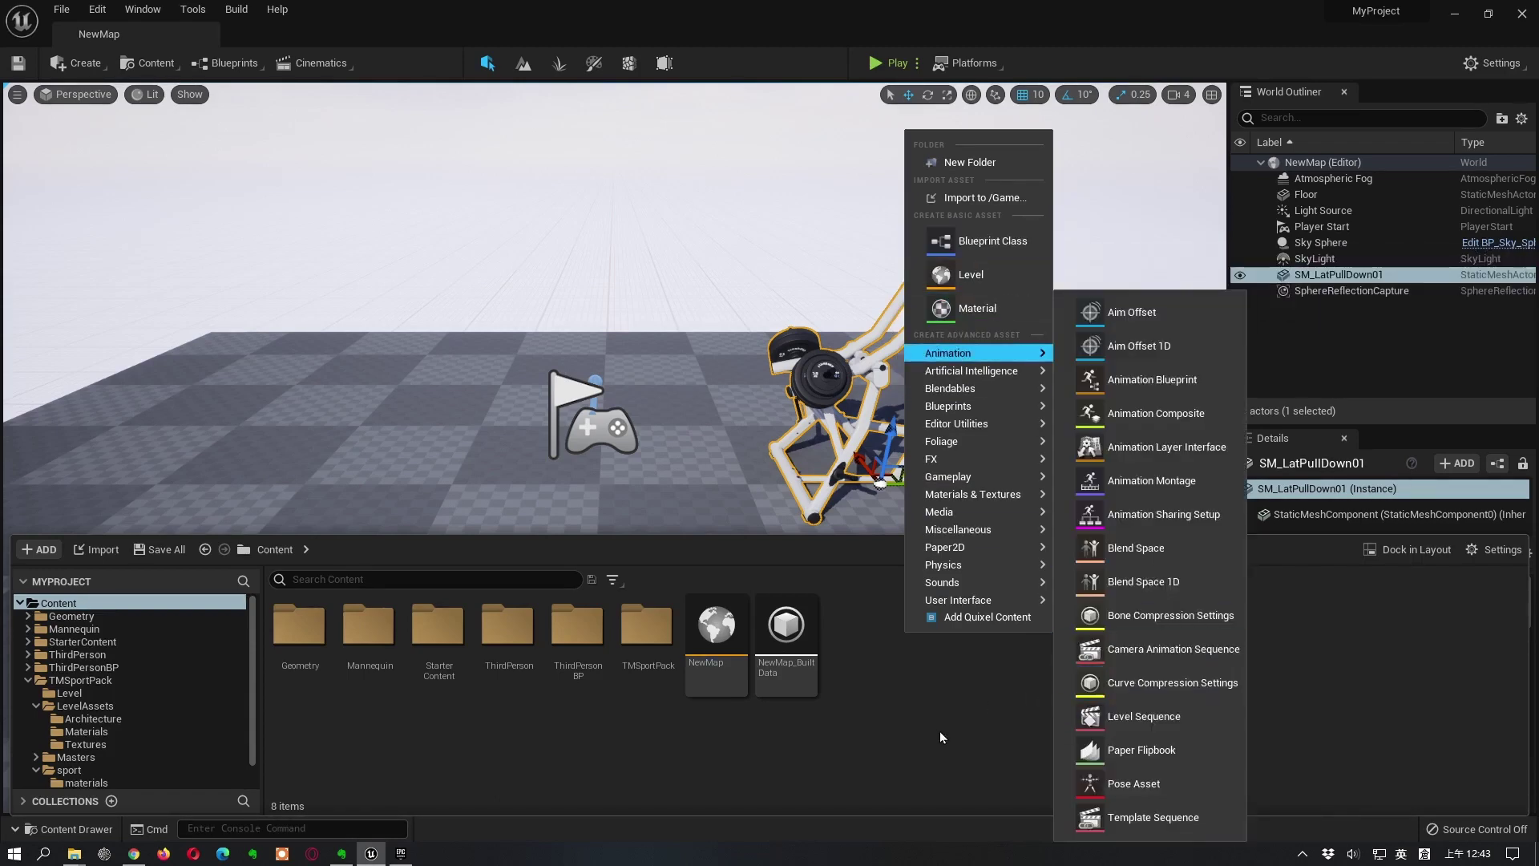
click(944, 728)
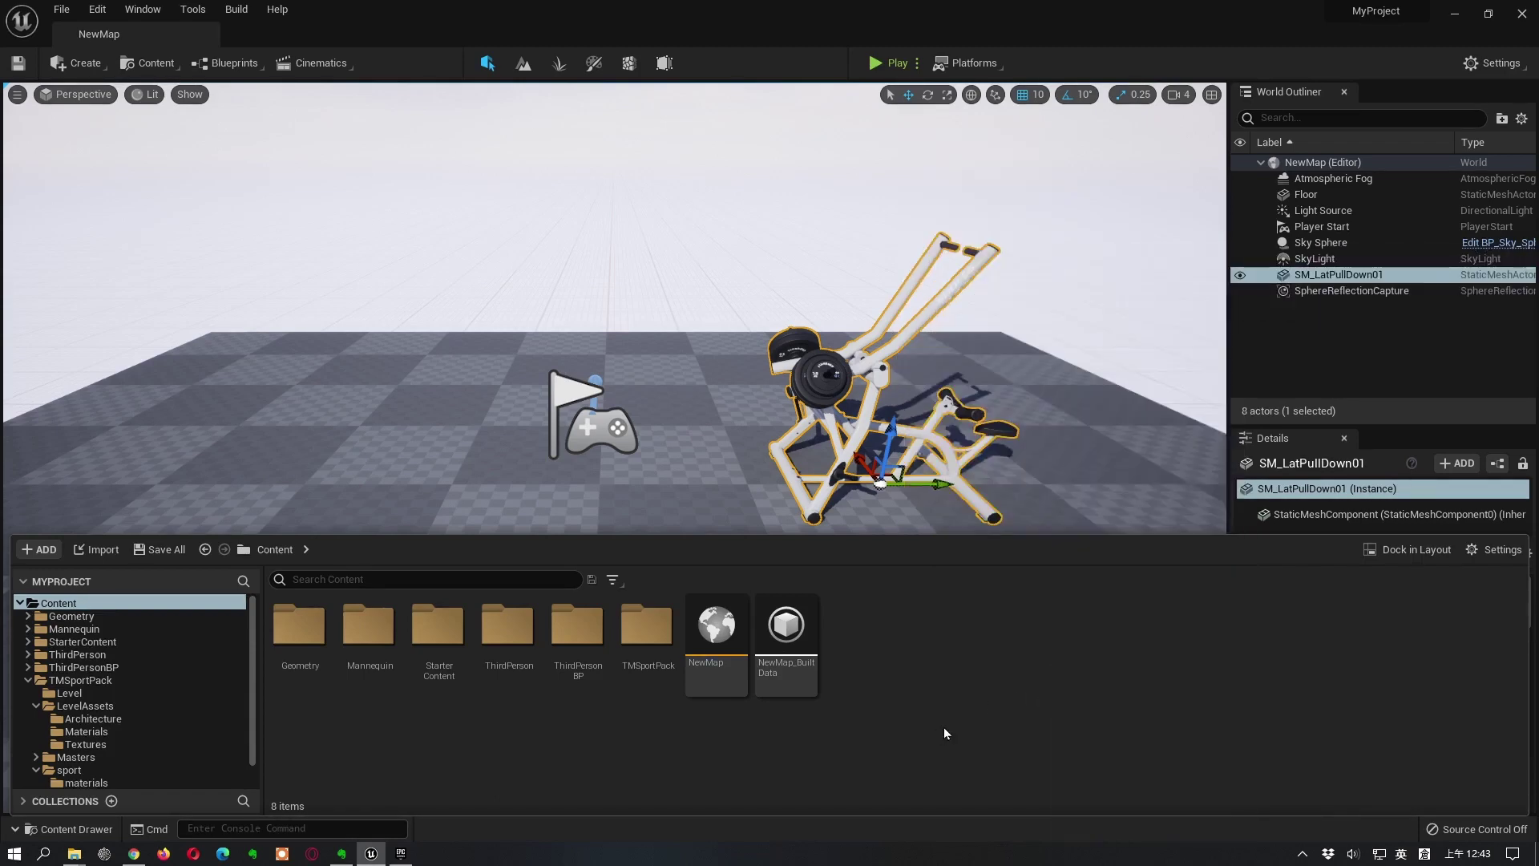